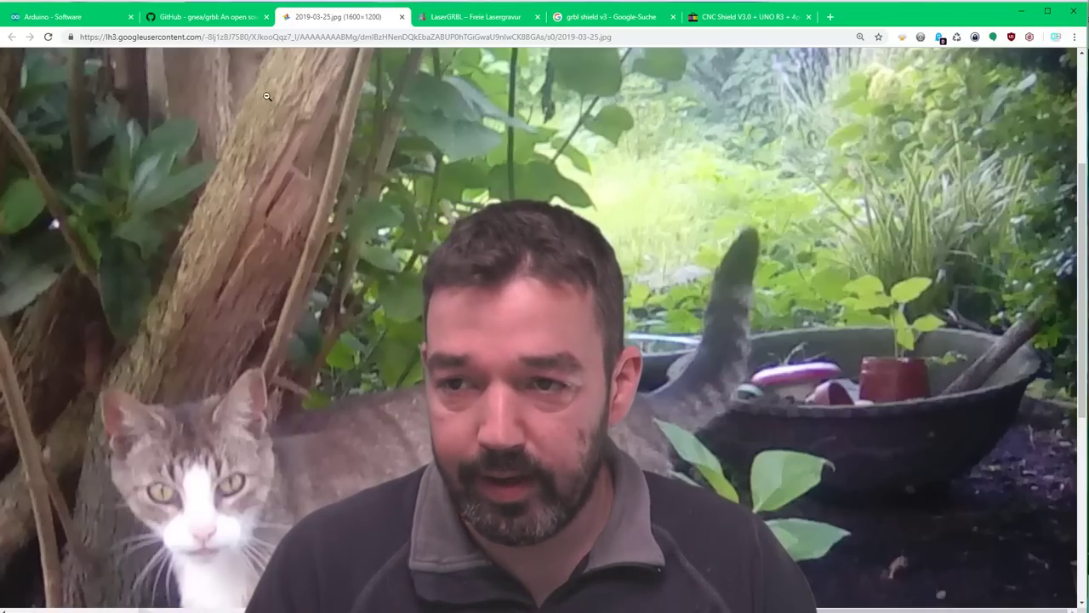
Switch to the Arduino website and bring up the IDE download options on its software downloads page
{"action": "left_click", "coordinate": [94, 20]}
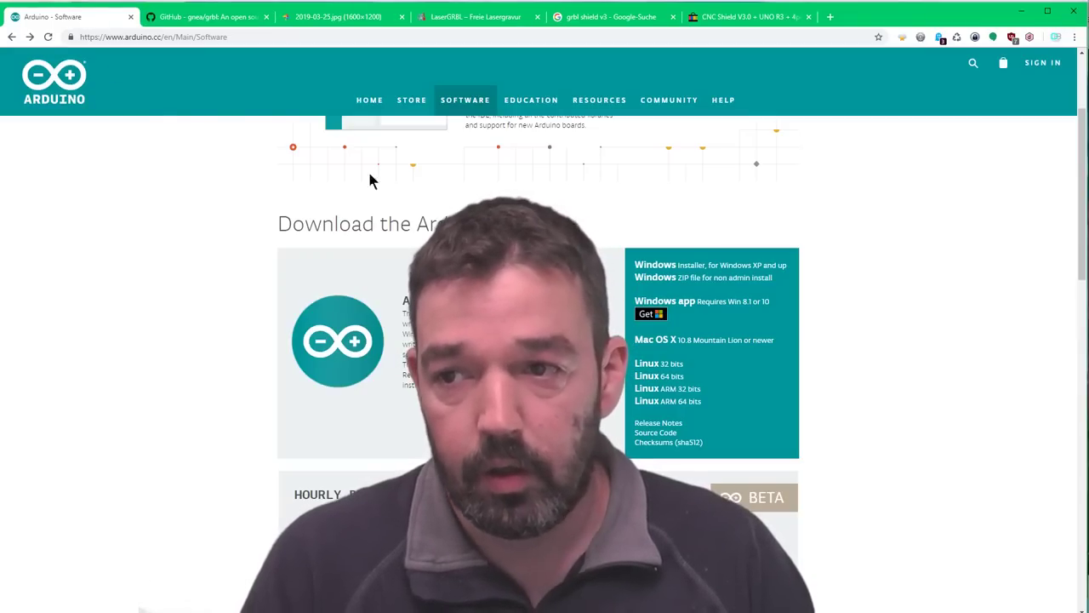
{"action": "mouse_move", "coordinate": [465, 100]}
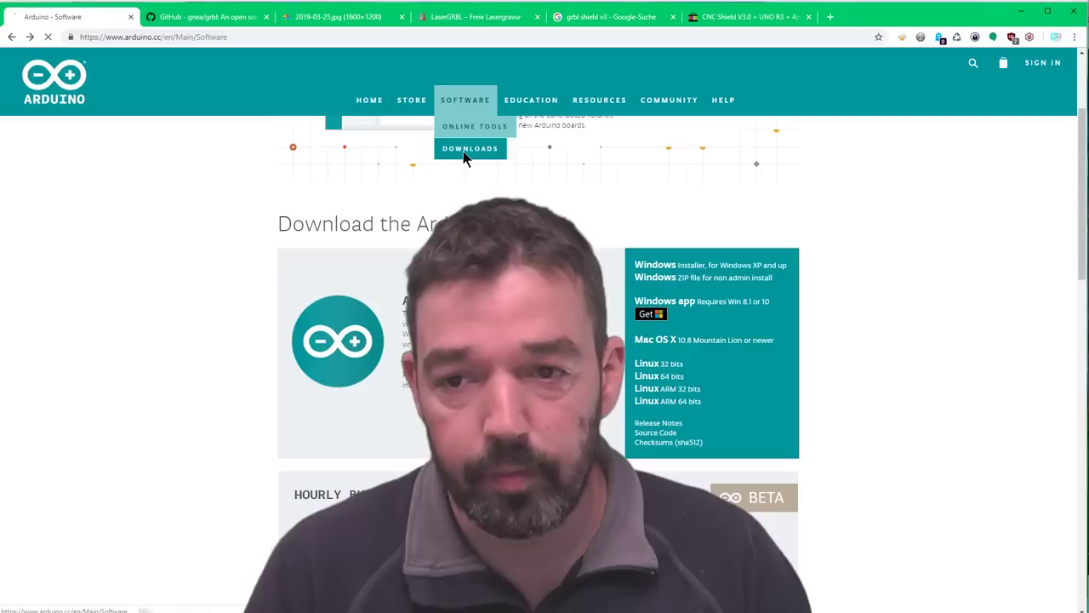
{"action": "left_click", "coordinate": [467, 150]}
{"action": "scroll", "coordinate": [613, 160], "scroll_direction": "down", "scroll_amount": 3}
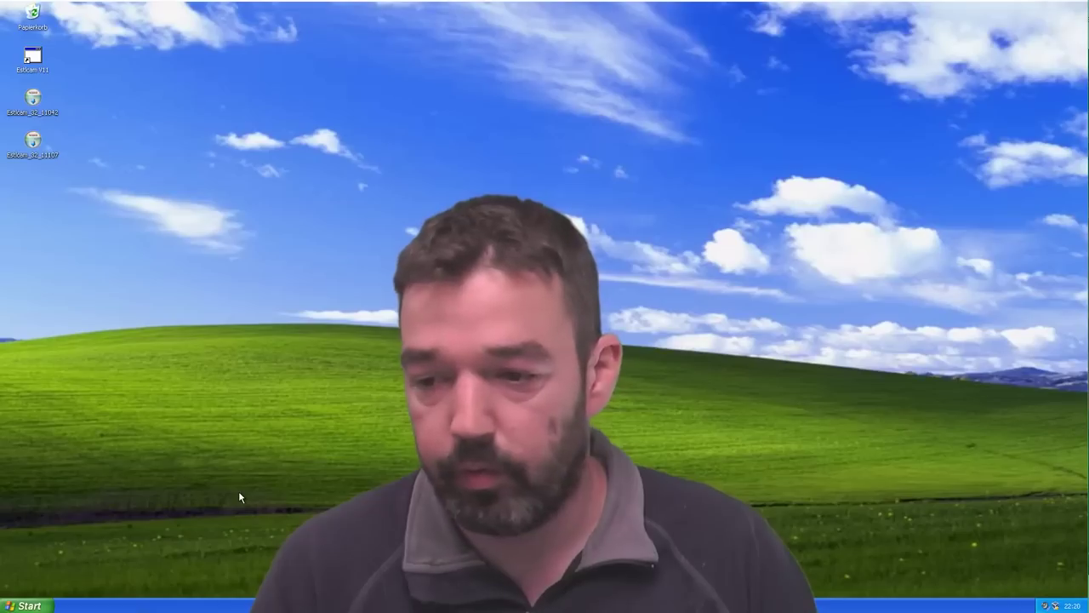
Copy the downloaded arduino-1.8.9 Windows installer from the browser onto the Windows XP desktop
{"action": "left_click", "coordinate": [28, 605]}
{"action": "left_click", "coordinate": [366, 396]}
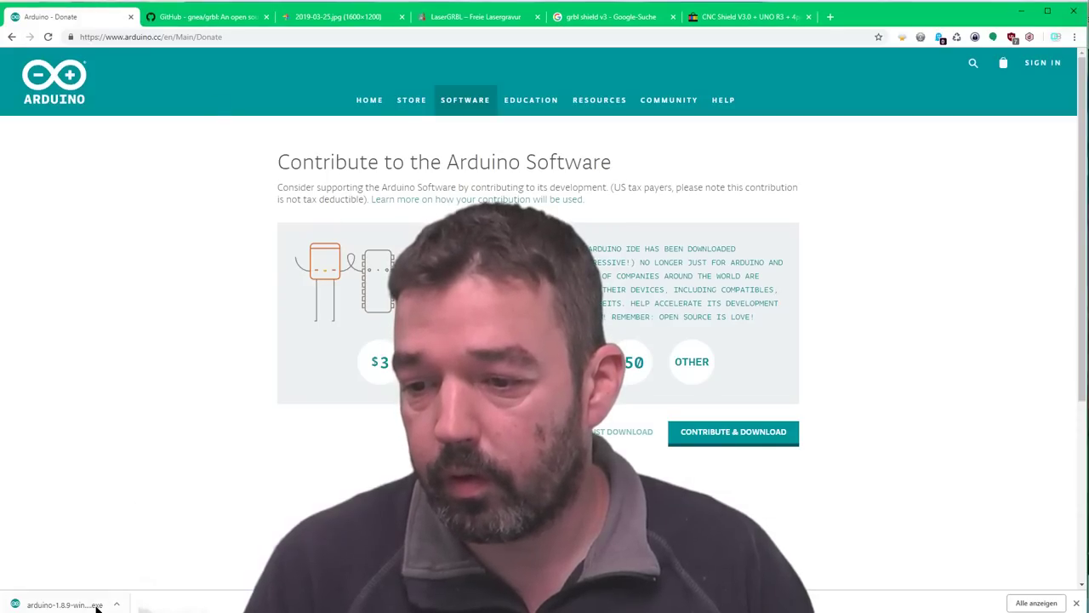
{"action": "left_click_drag", "start_coordinate": [92, 609], "coordinate": [425, 298]}
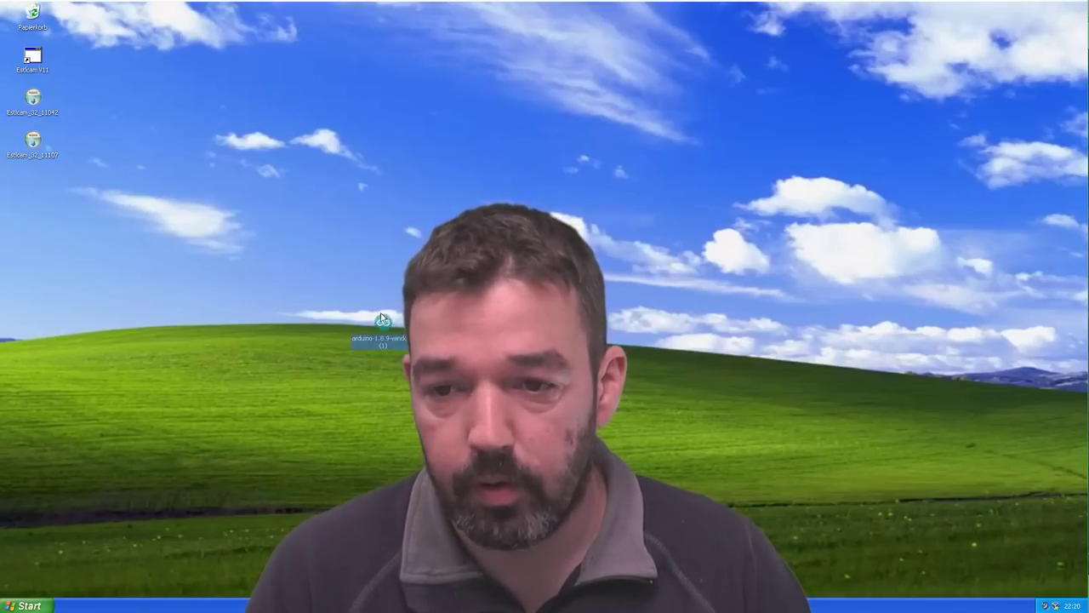
{"action": "left_click_drag", "start_coordinate": [385, 322], "coordinate": [303, 311]}
Run the Arduino installer, accept the licence agreement, keep the default components and close the setup once installed
{"action": "double_click", "coordinate": [303, 310]}
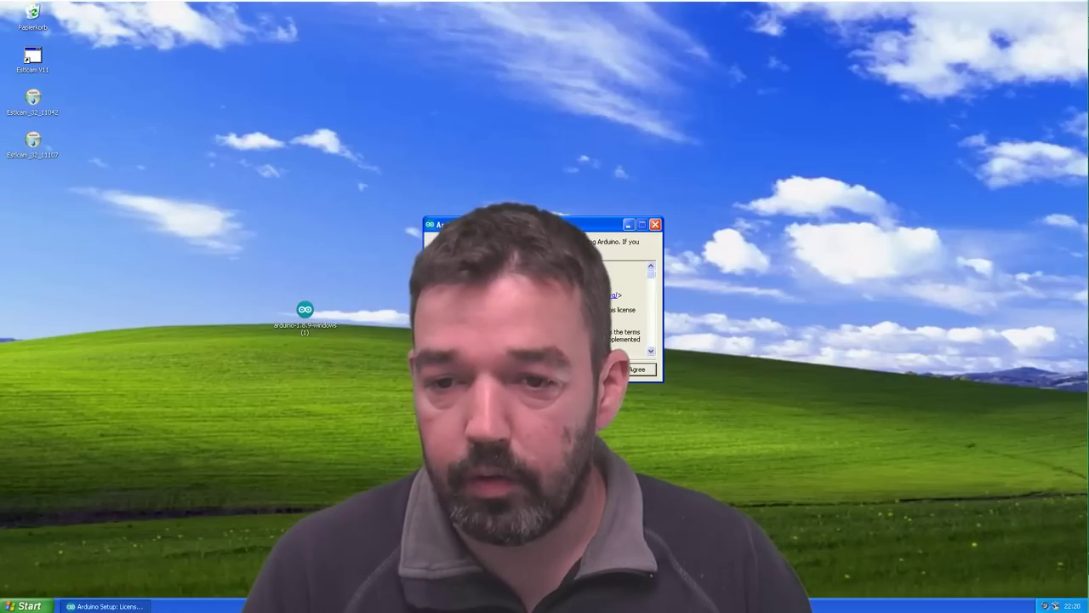
{"action": "left_click", "coordinate": [642, 370]}
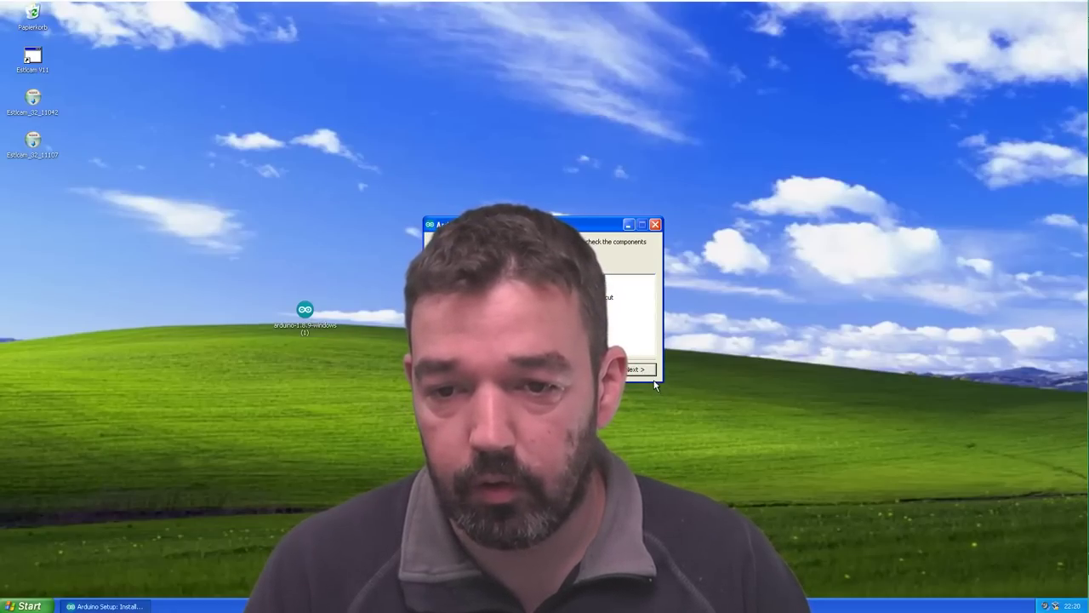
{"action": "left_click", "coordinate": [648, 371]}
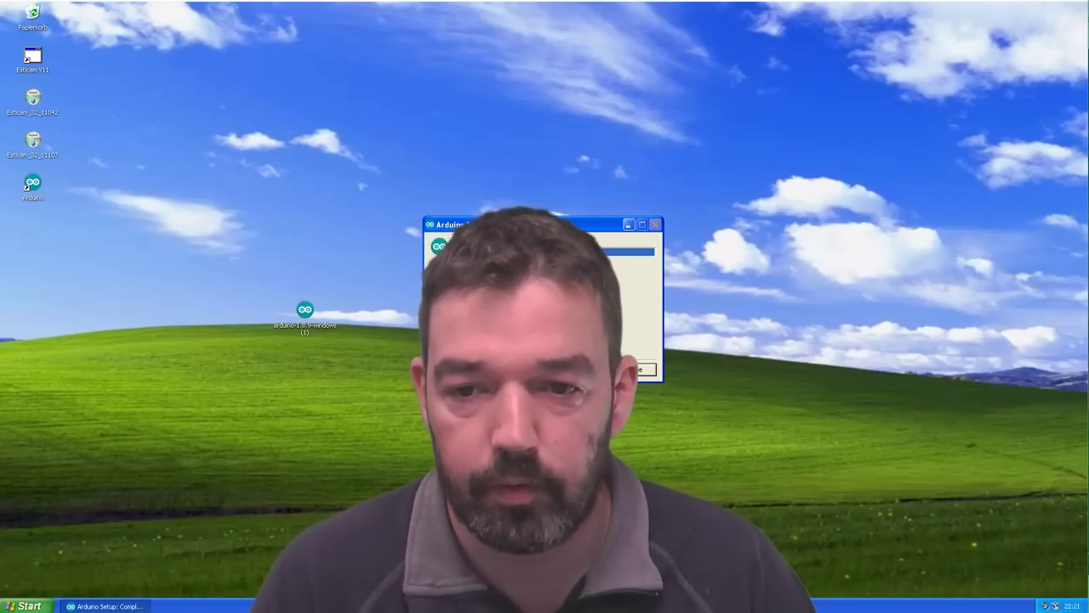
{"action": "left_click", "coordinate": [638, 368]}
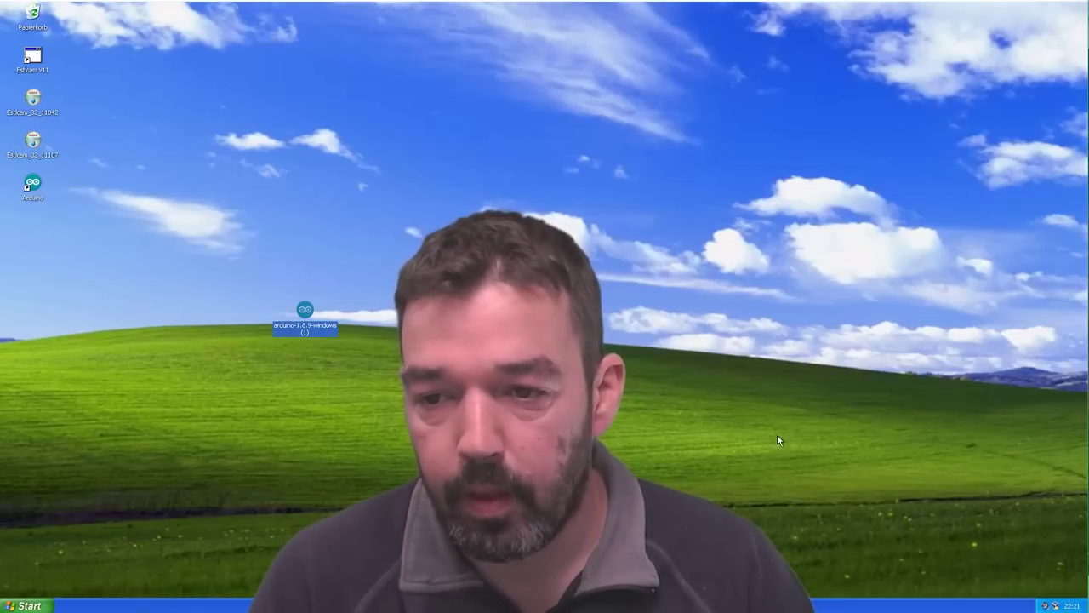
Launch the Arduino IDE and open its preferences to check the sketchbook storage location
{"action": "left_click", "coordinate": [33, 186]}
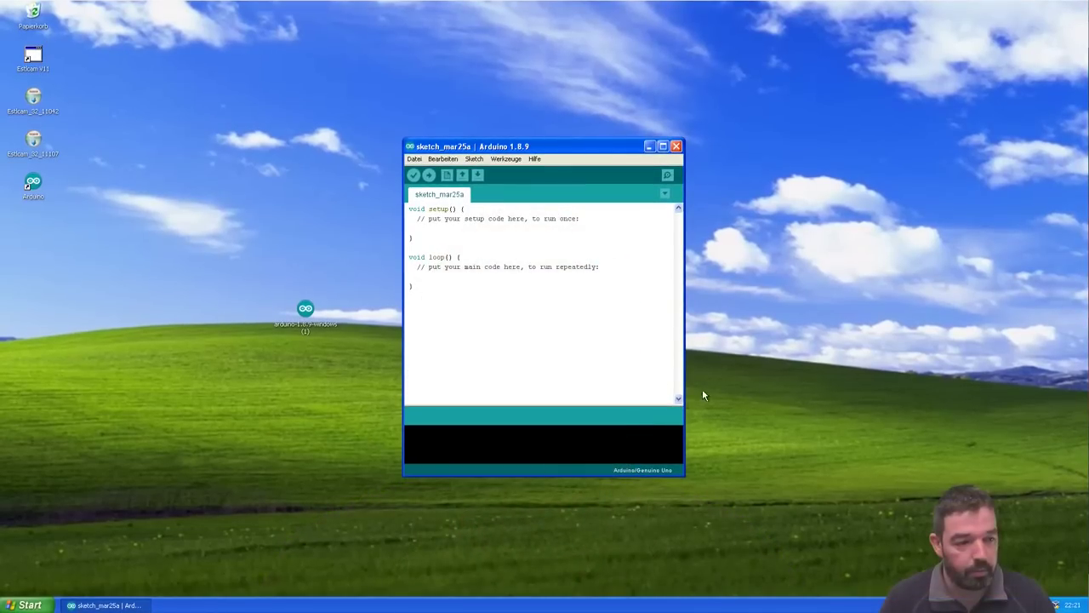
{"action": "left_click_drag", "start_coordinate": [569, 156], "coordinate": [456, 108]}
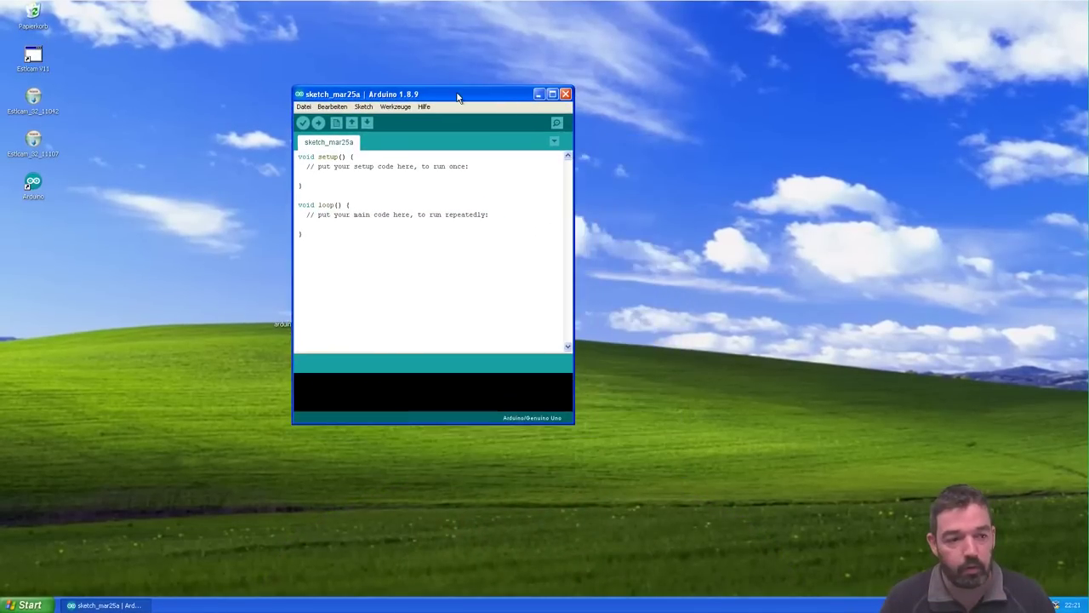
{"action": "left_click", "coordinate": [300, 111]}
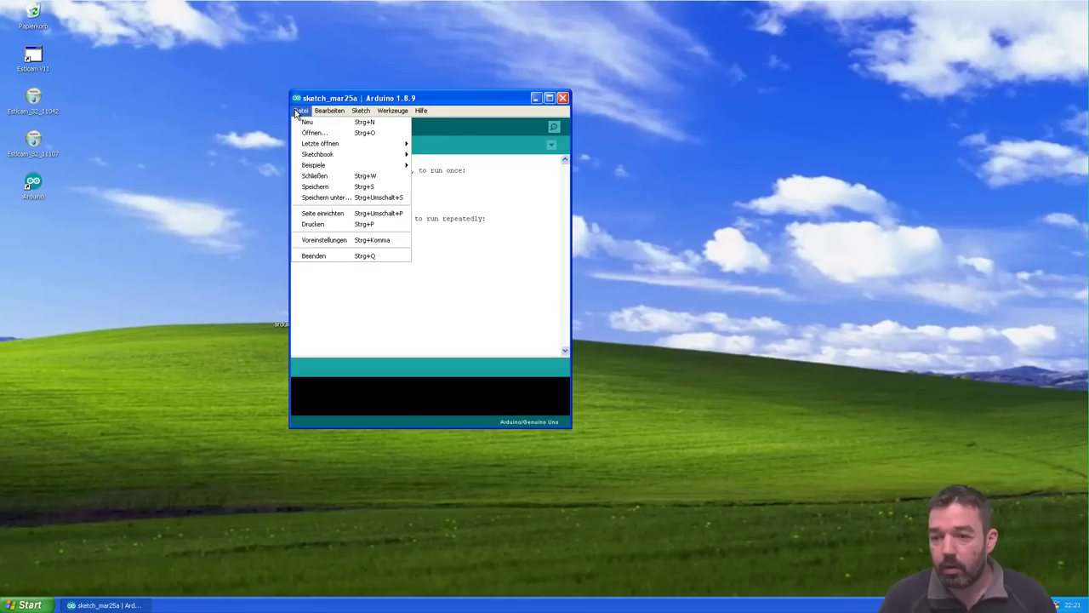
{"action": "left_click", "coordinate": [343, 239]}
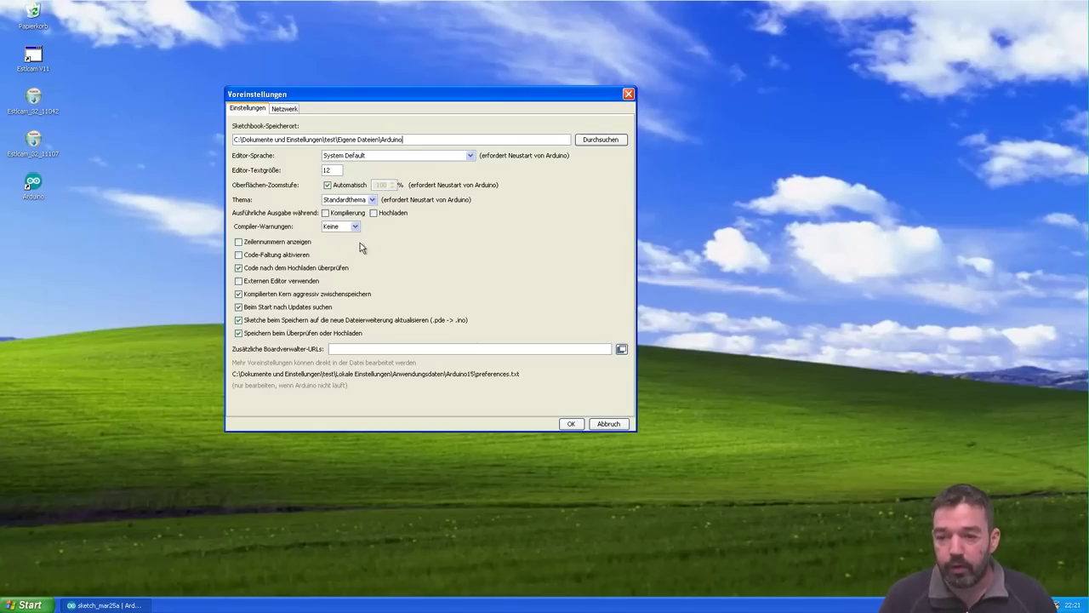
{"action": "left_click", "coordinate": [628, 95]}
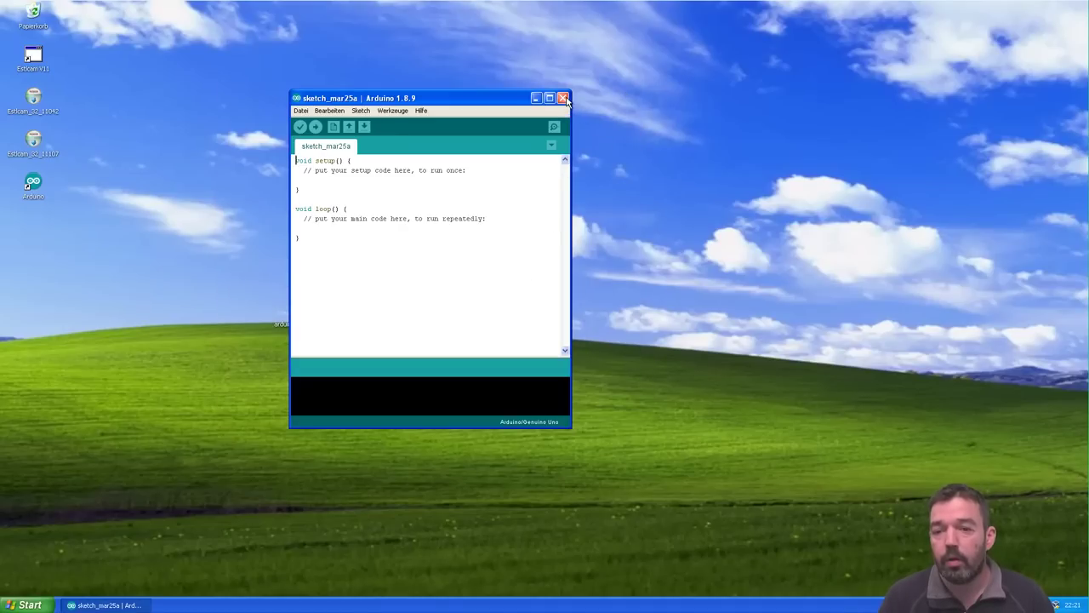
{"action": "left_click", "coordinate": [302, 110]}
{"action": "left_click", "coordinate": [328, 241]}
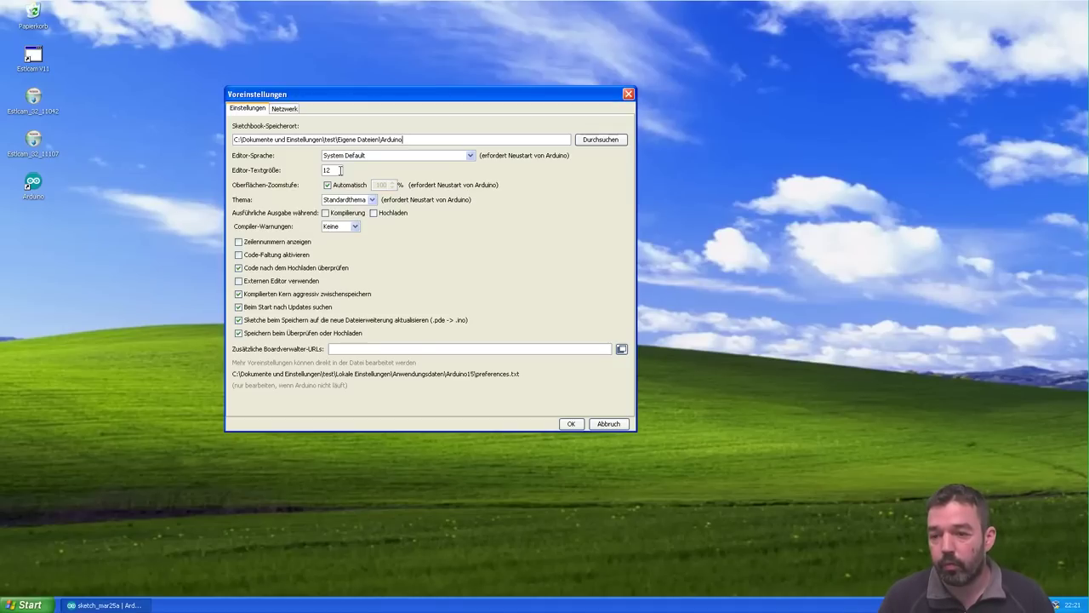
Open the Arduino\libraries folder inside Eigene Dateien and place its window beside the preferences dialog
{"action": "left_click", "coordinate": [30, 604]}
{"action": "left_click", "coordinate": [203, 374]}
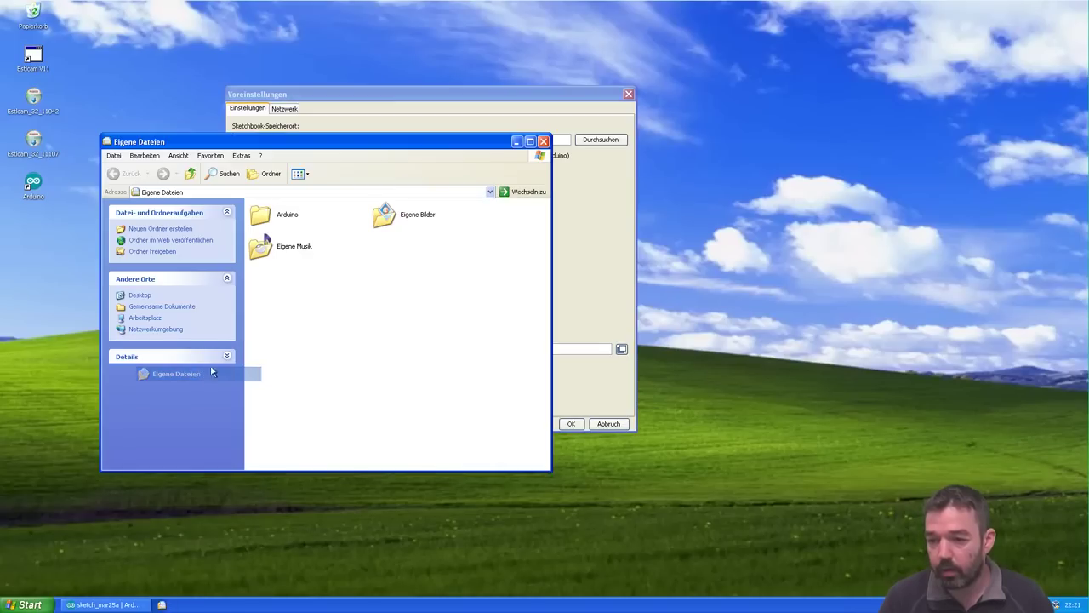
{"action": "double_click", "coordinate": [286, 219]}
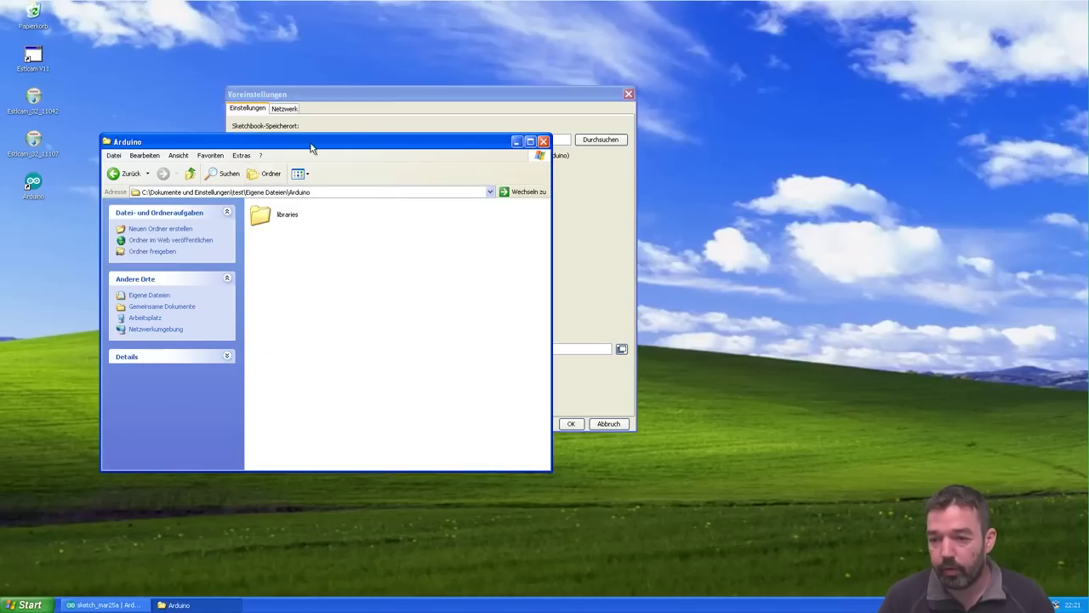
{"action": "left_click_drag", "start_coordinate": [353, 150], "coordinate": [878, 102]}
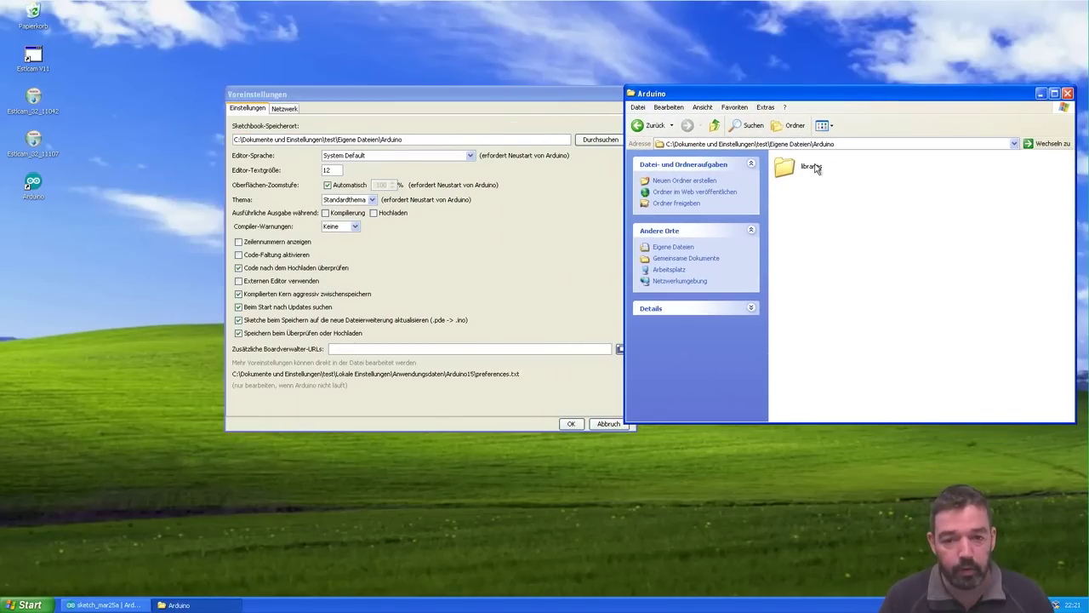
{"action": "double_click", "coordinate": [811, 167]}
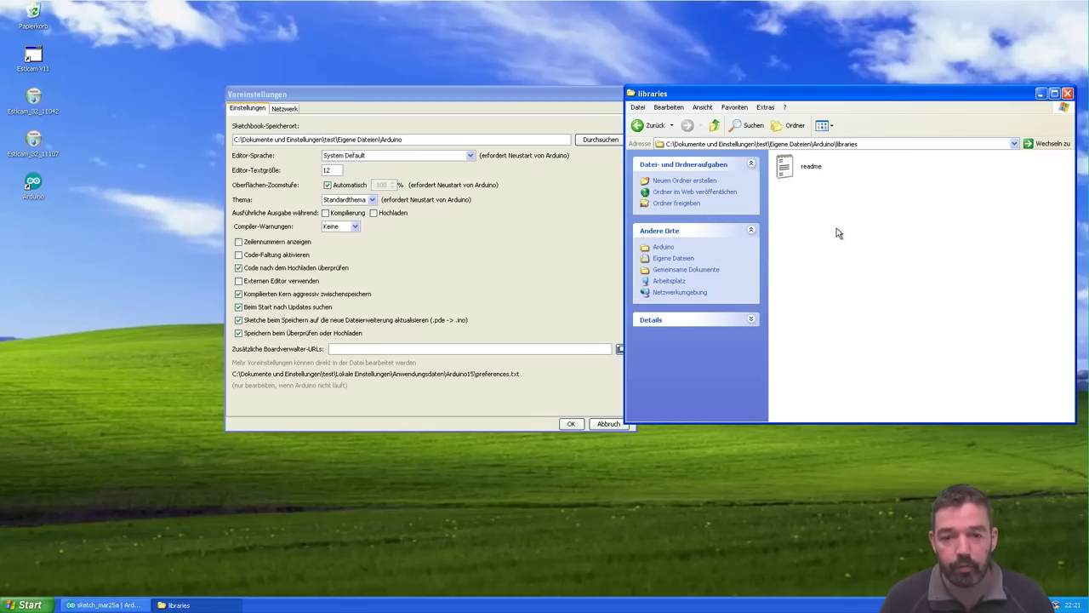
Cancel the preferences dialog and close the Arduino IDE
{"action": "left_click_drag", "start_coordinate": [512, 106], "coordinate": [434, 106]}
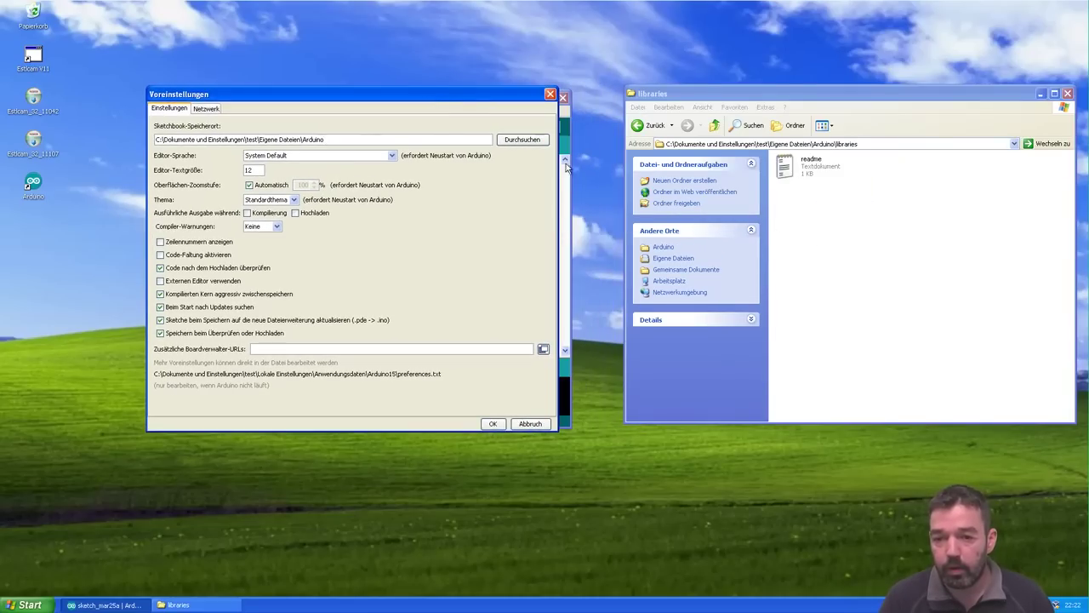
{"action": "left_click", "coordinate": [531, 424]}
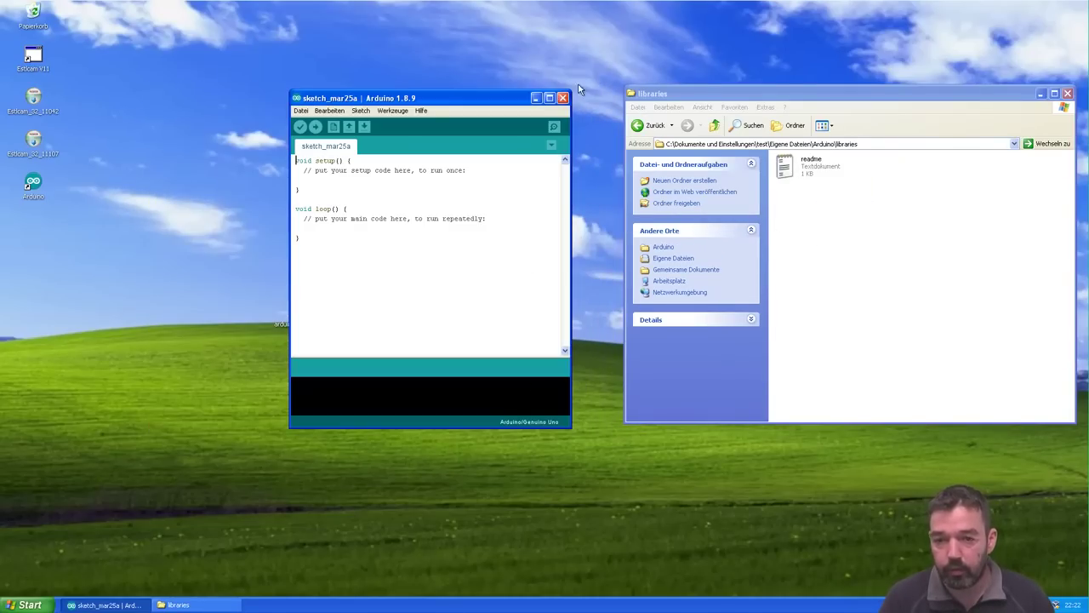
{"action": "left_click", "coordinate": [563, 99]}
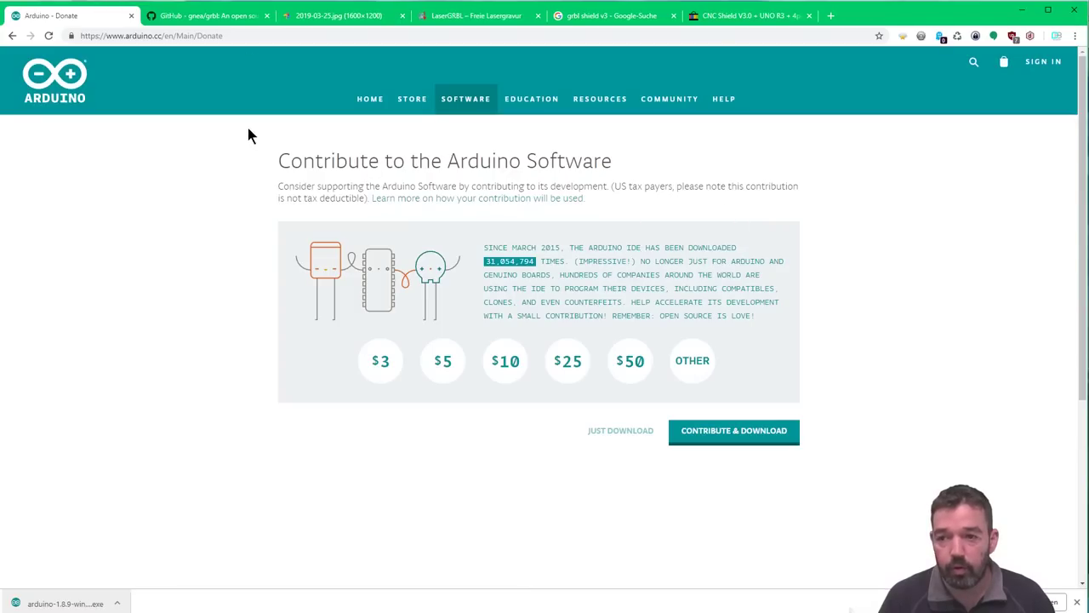
Switch to the gnea/grbl GitHub repository in the browser and download its master branch as a ZIP
{"action": "left_click", "coordinate": [205, 17]}
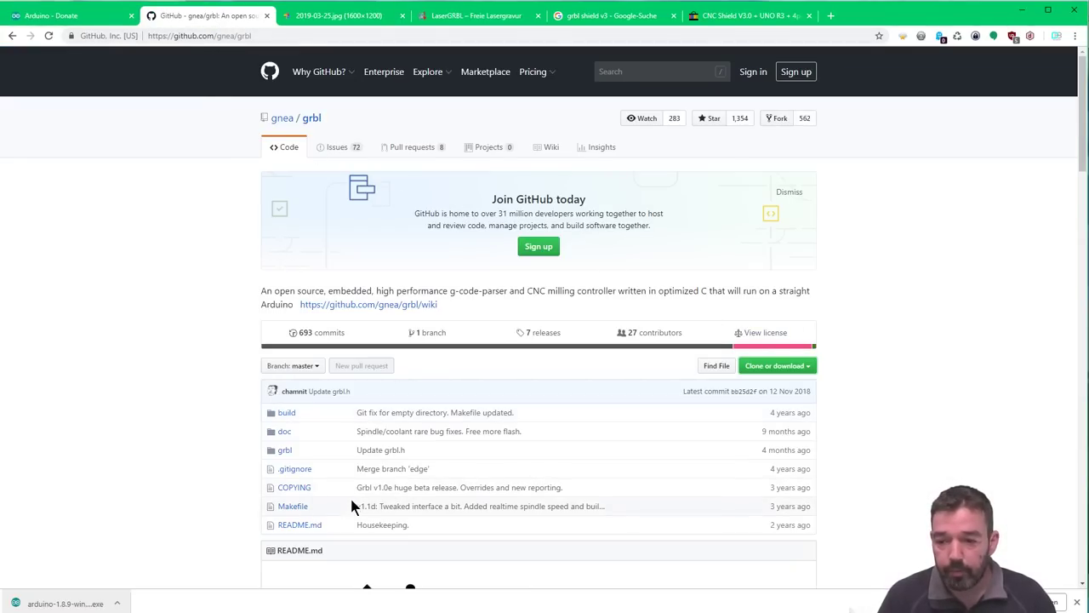
{"action": "scroll", "coordinate": [439, 462], "scroll_direction": "down", "scroll_amount": 3}
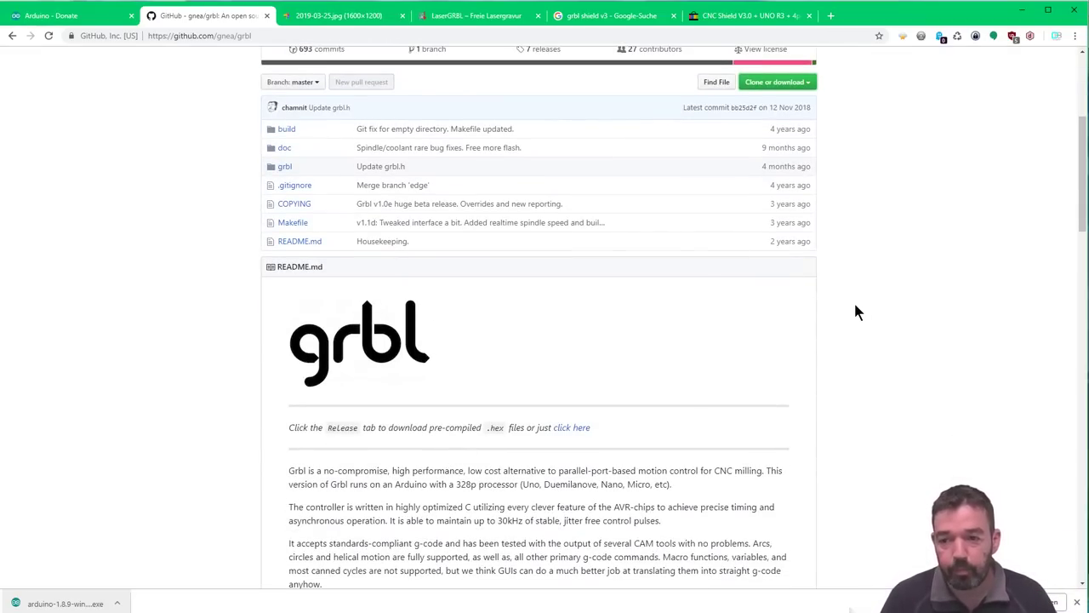
{"action": "scroll", "coordinate": [888, 327], "scroll_direction": "down", "scroll_amount": 4}
{"action": "scroll", "coordinate": [888, 332], "scroll_direction": "up", "scroll_amount": 7}
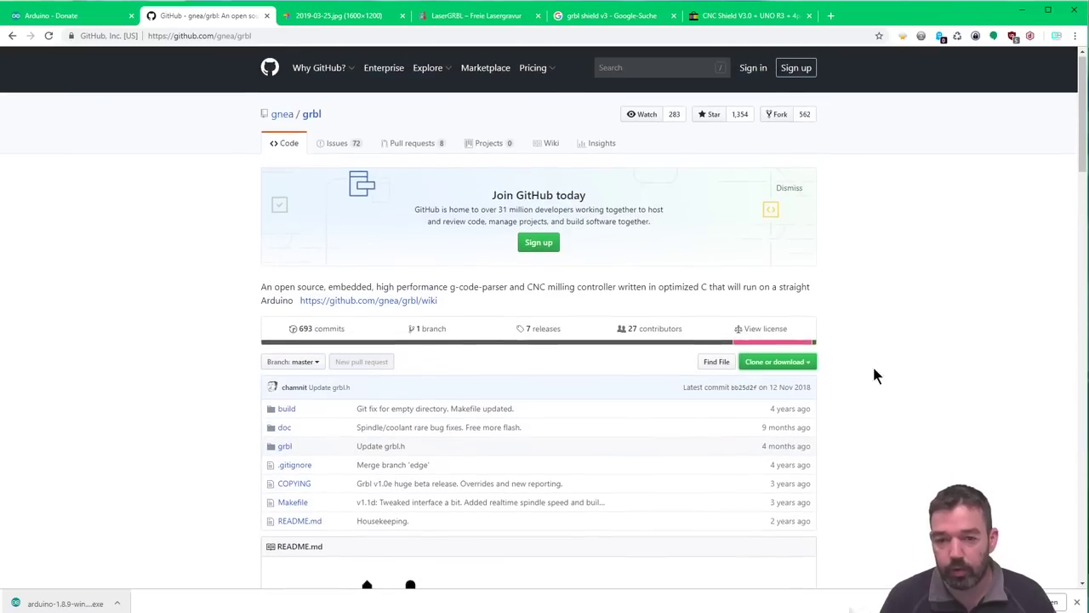
{"action": "scroll", "coordinate": [684, 412], "scroll_direction": "down", "scroll_amount": 1}
{"action": "scroll", "coordinate": [671, 419], "scroll_direction": "up", "scroll_amount": 1}
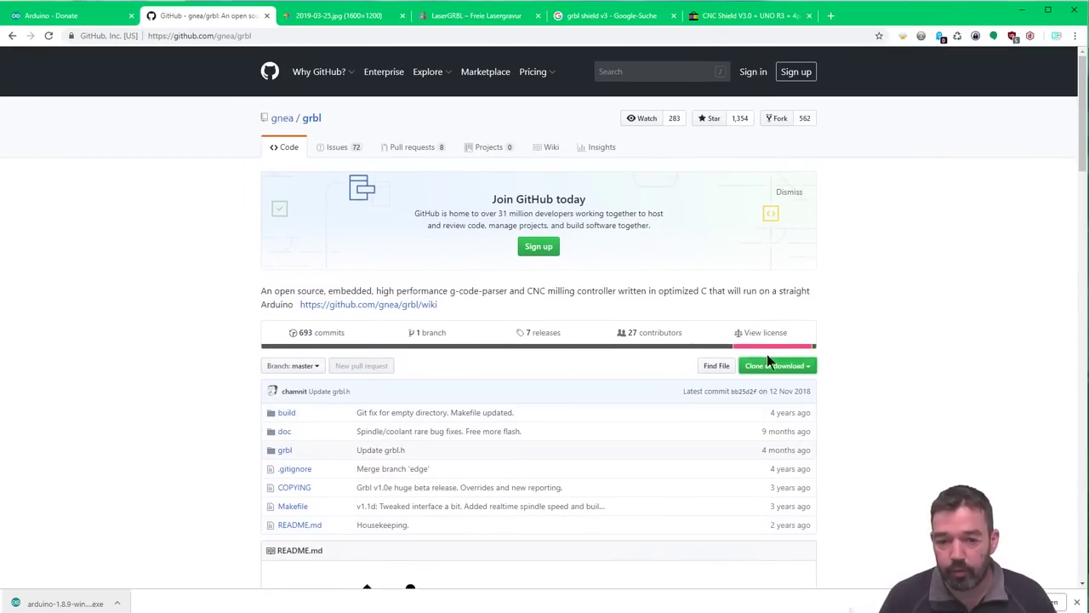
{"action": "left_click", "coordinate": [801, 366]}
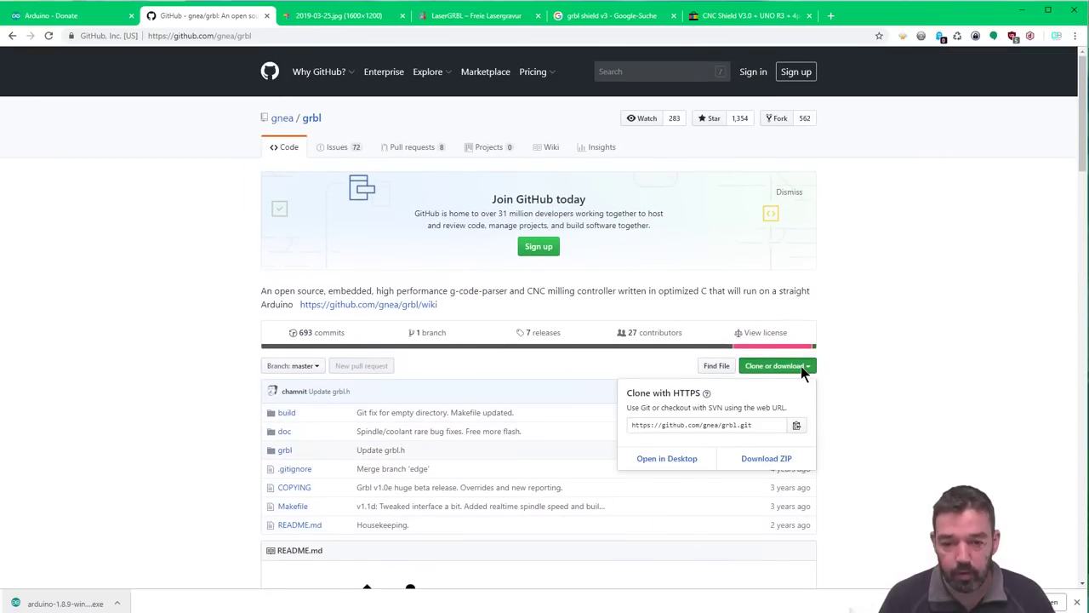
{"action": "left_click", "coordinate": [785, 460]}
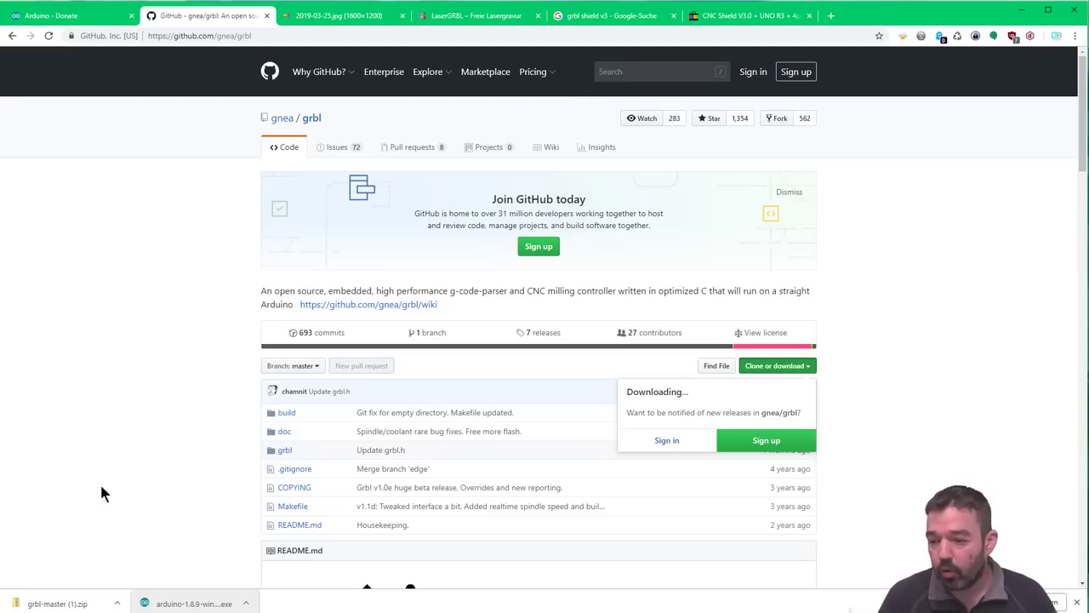
Copy the downloaded grbl-master ZIP to the Windows XP desktop and open the grbl-master folder inside the archive
{"action": "left_click_drag", "start_coordinate": [94, 594], "coordinate": [315, 449]}
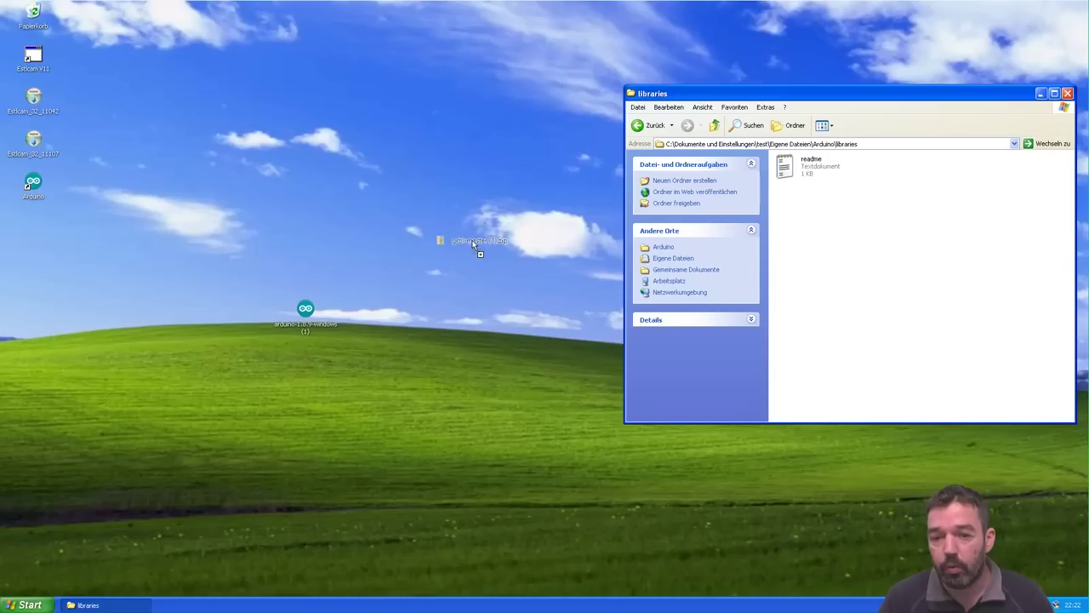
{"action": "left_click_drag", "start_coordinate": [473, 243], "coordinate": [473, 243]}
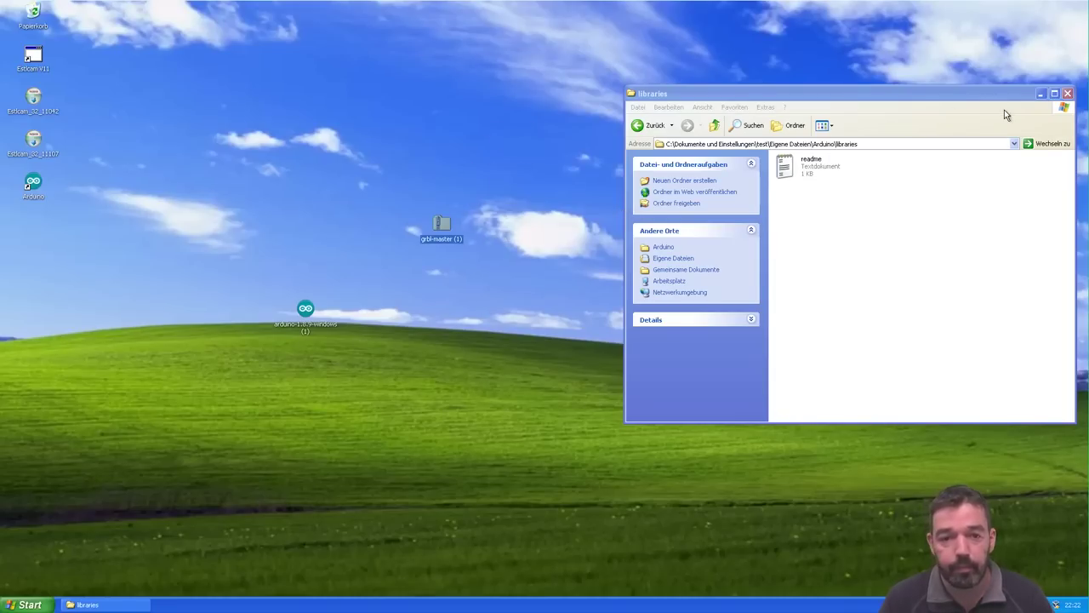
{"action": "double_click", "coordinate": [442, 226]}
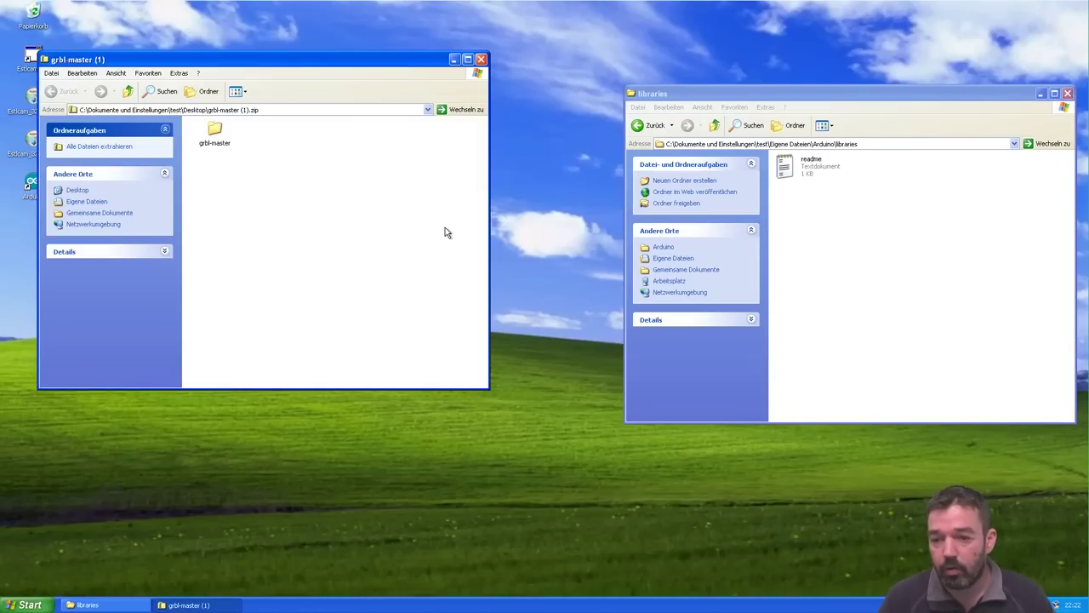
{"action": "left_click", "coordinate": [211, 134]}
{"action": "double_click", "coordinate": [213, 132]}
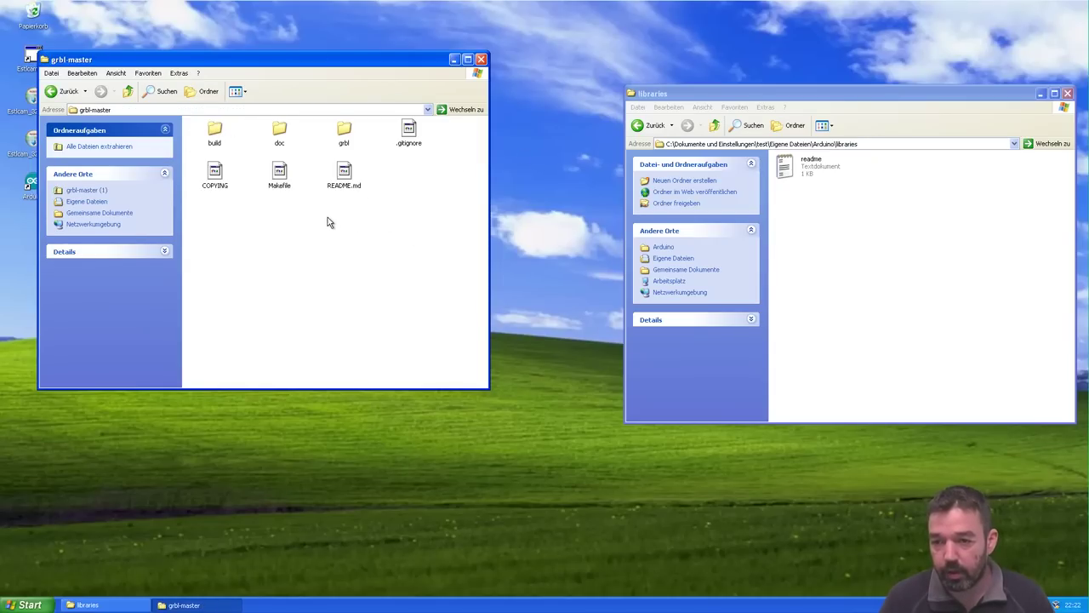
Examine the files in the archive's grbl subfolder and return to the grbl-master folder
{"action": "double_click", "coordinate": [343, 132]}
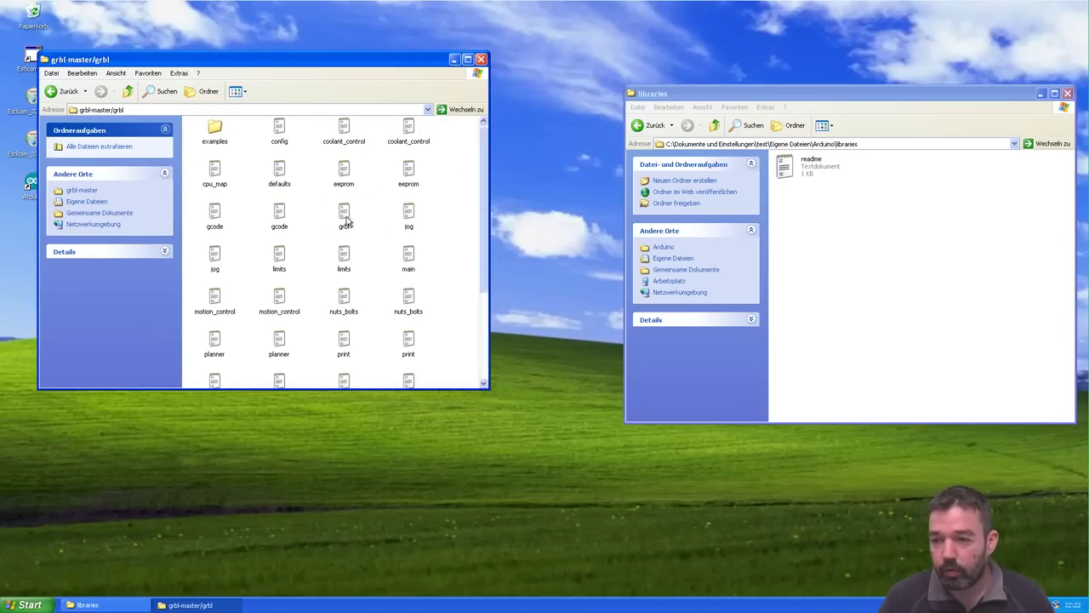
{"action": "scroll", "coordinate": [311, 277], "scroll_direction": "down", "scroll_amount": 5}
{"action": "scroll", "coordinate": [311, 278], "scroll_direction": "up", "scroll_amount": 5}
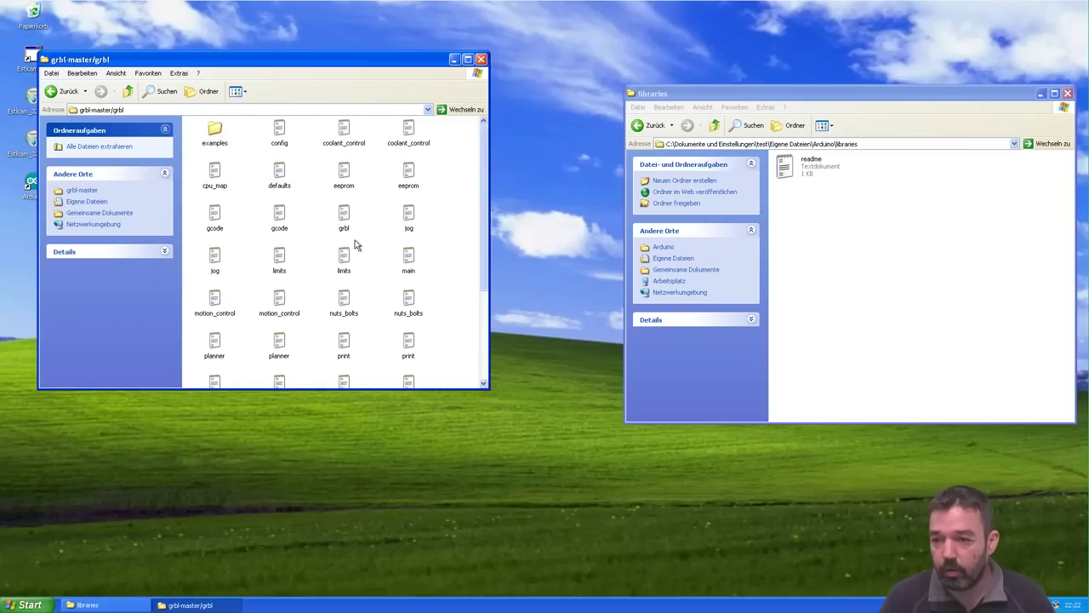
{"action": "left_click", "coordinate": [128, 91]}
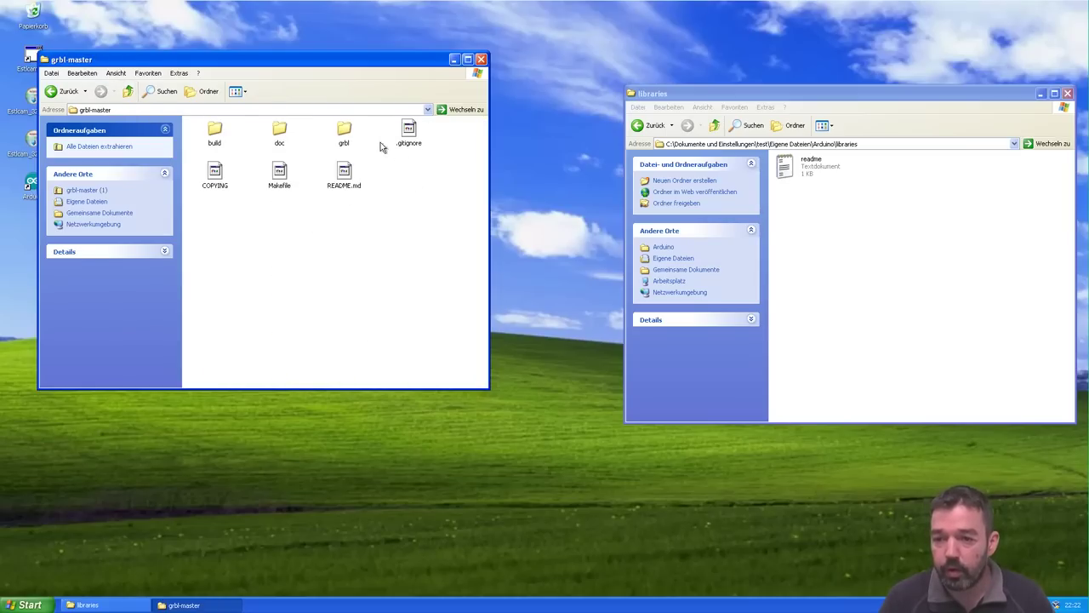
Copy the archive's grbl folder into the Arduino libraries folder, then close the archive window and open the copied folder
{"action": "left_click", "coordinate": [345, 133]}
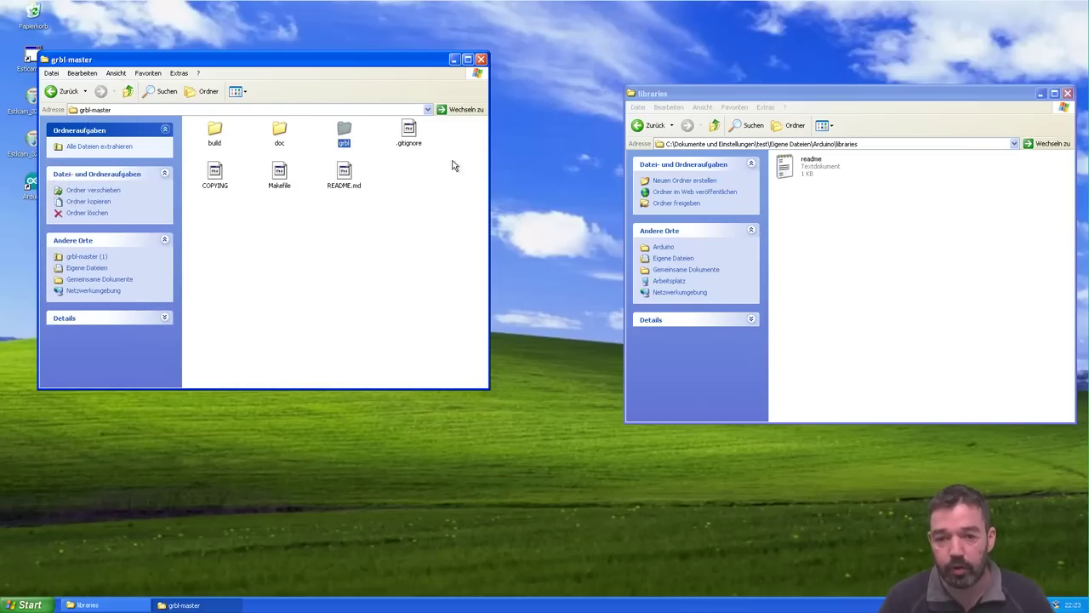
{"action": "left_click_drag", "start_coordinate": [343, 134], "coordinate": [926, 212]}
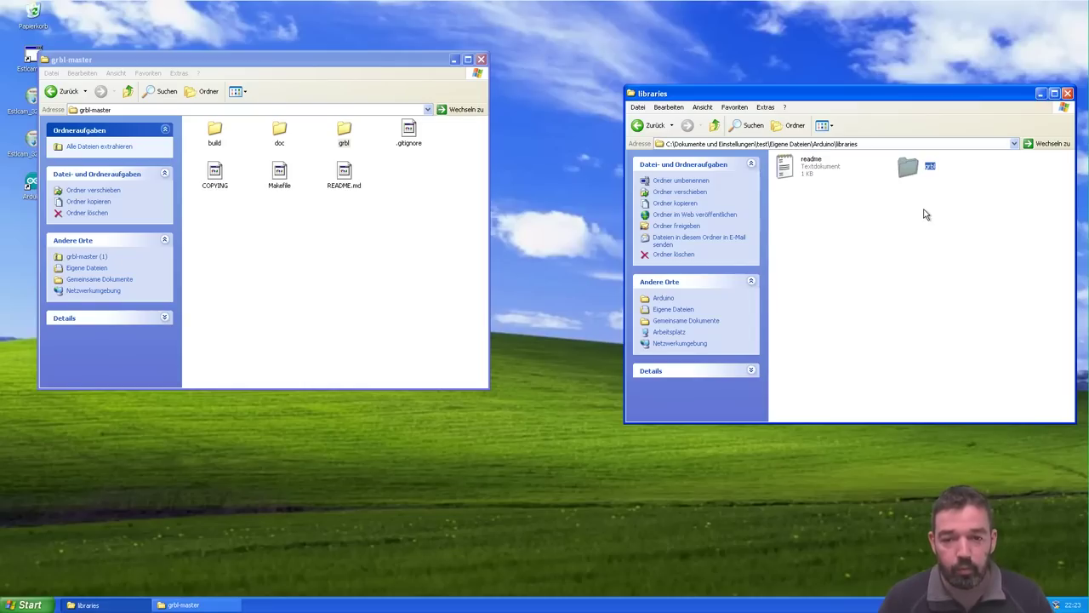
{"action": "left_click", "coordinate": [482, 60]}
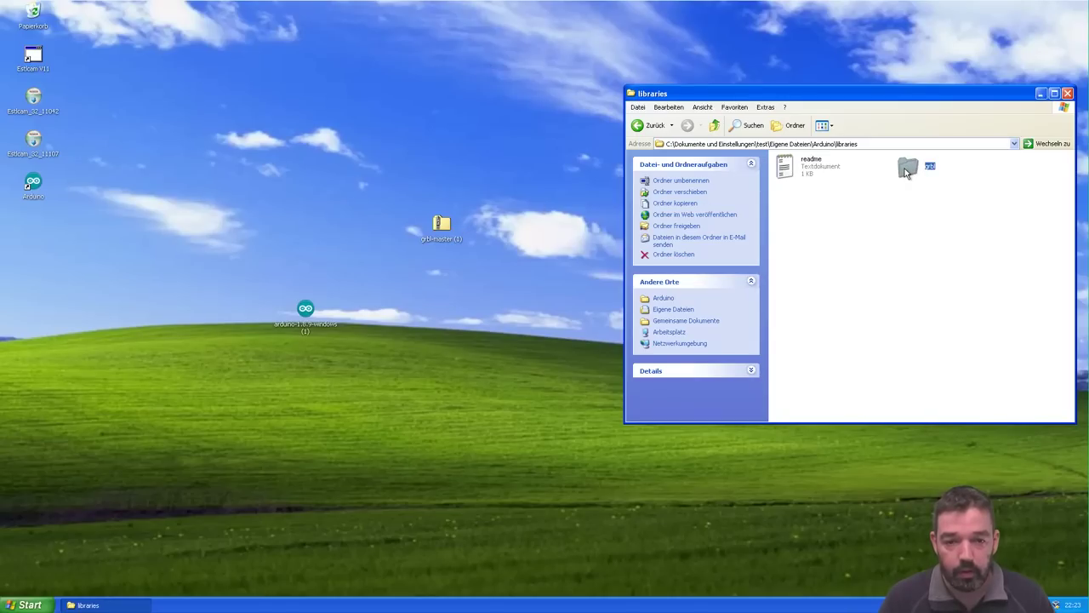
{"action": "double_click", "coordinate": [907, 168]}
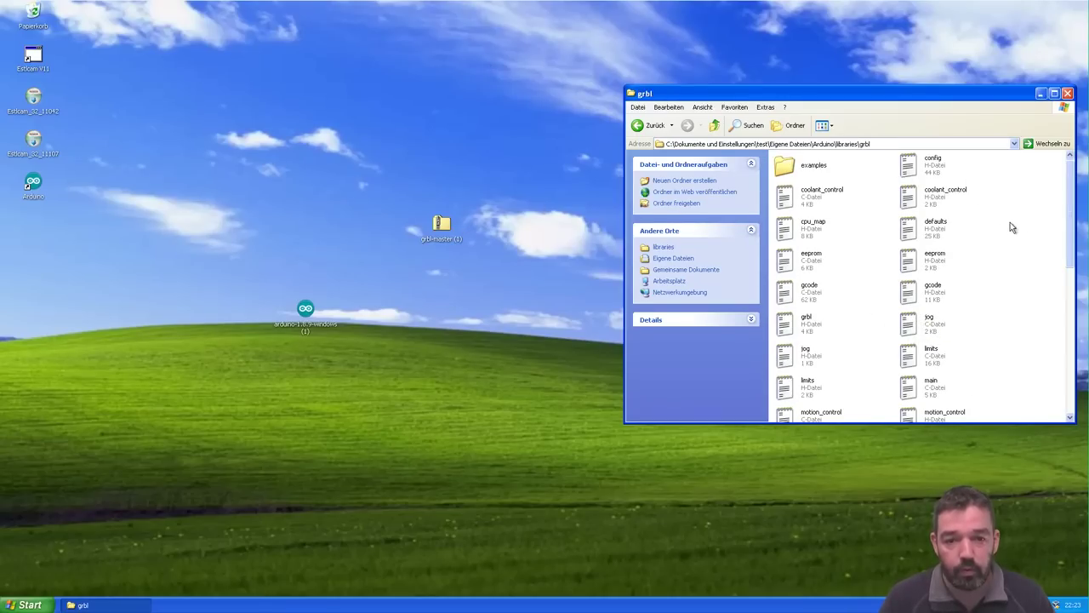
Locate the config and defaults header files, view config in the plain Windows text editor and close it again
{"action": "left_click", "coordinate": [931, 170]}
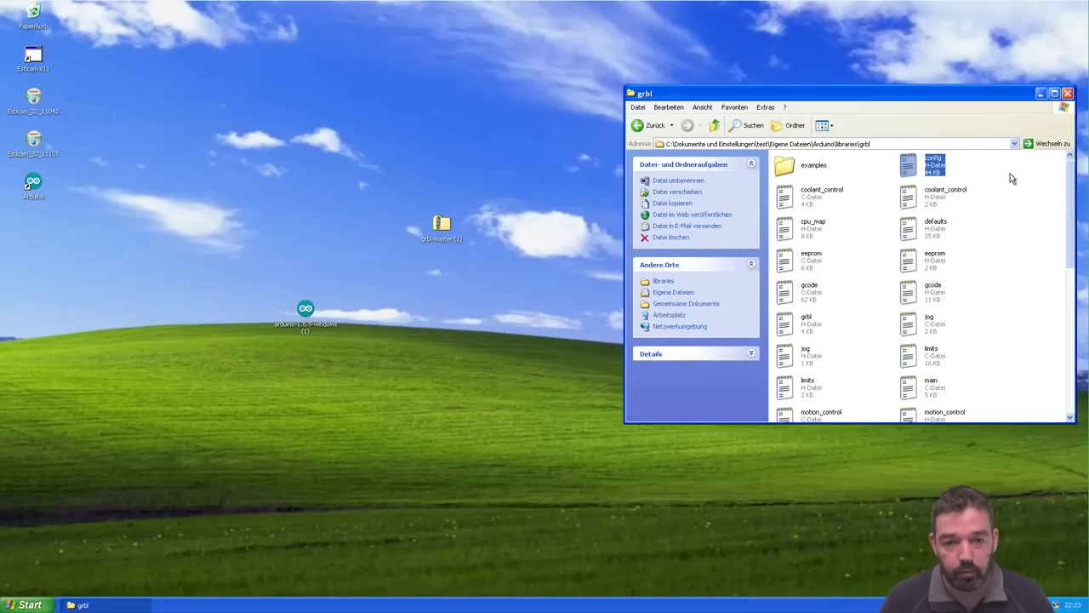
{"action": "left_click", "coordinate": [936, 227]}
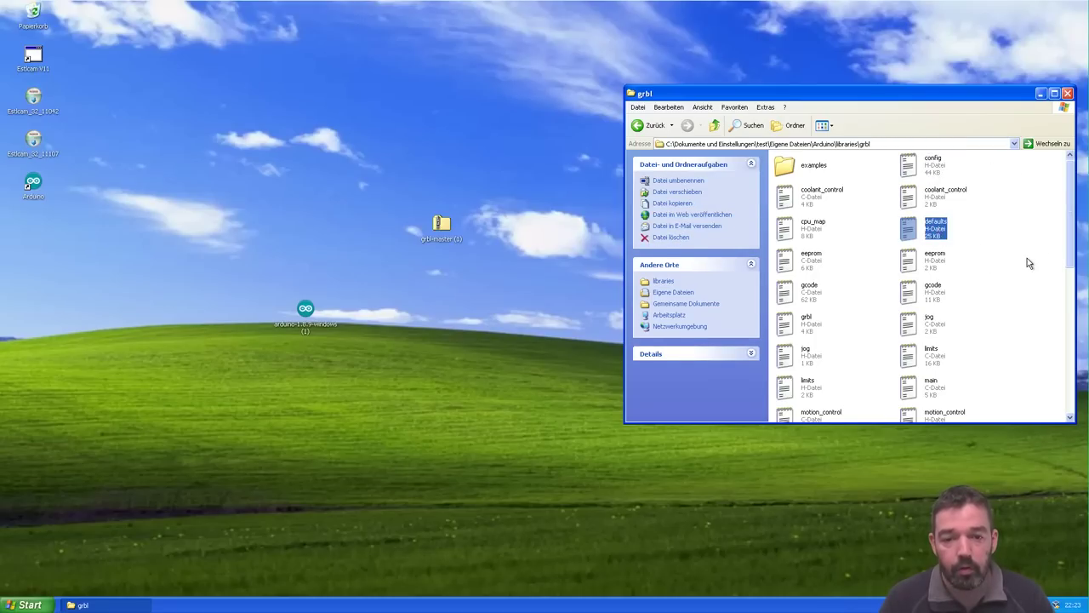
{"action": "double_click", "coordinate": [933, 164]}
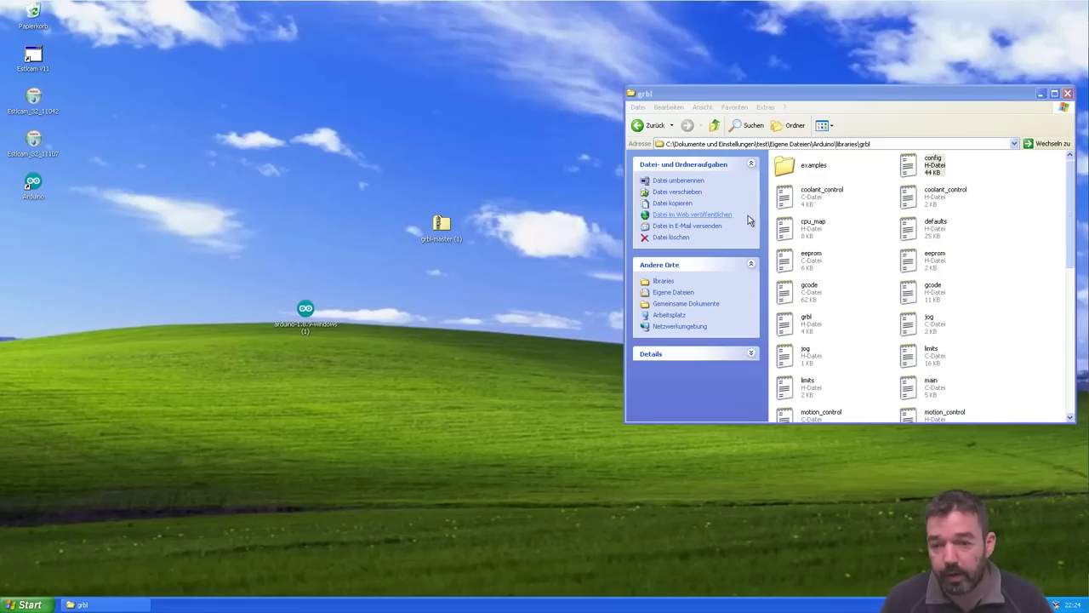
{"action": "right_click", "coordinate": [920, 165]}
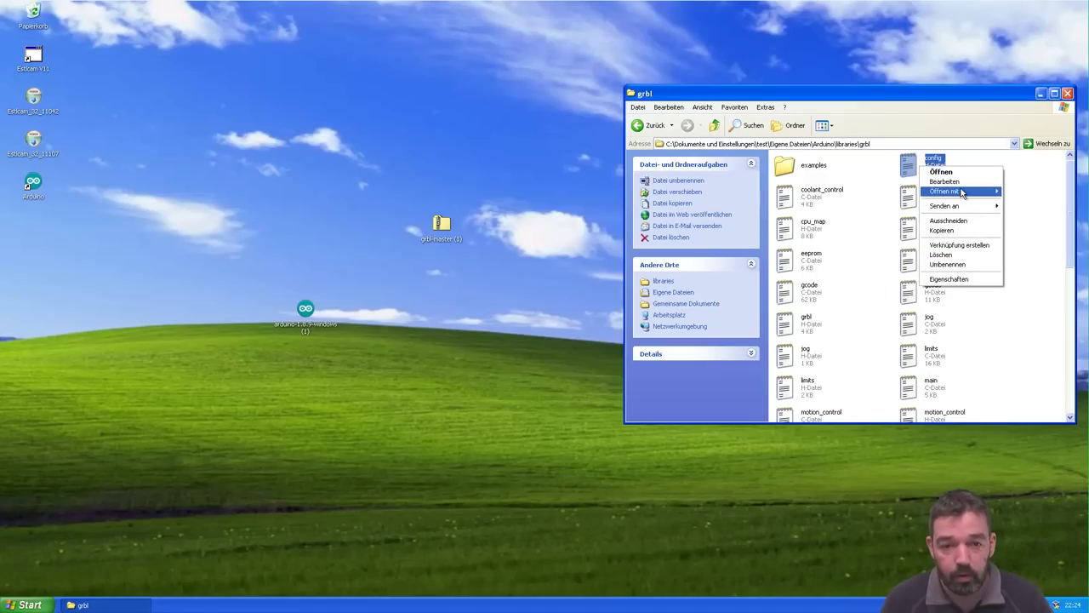
{"action": "mouse_move", "coordinate": [961, 193]}
{"action": "left_click", "coordinate": [863, 194]}
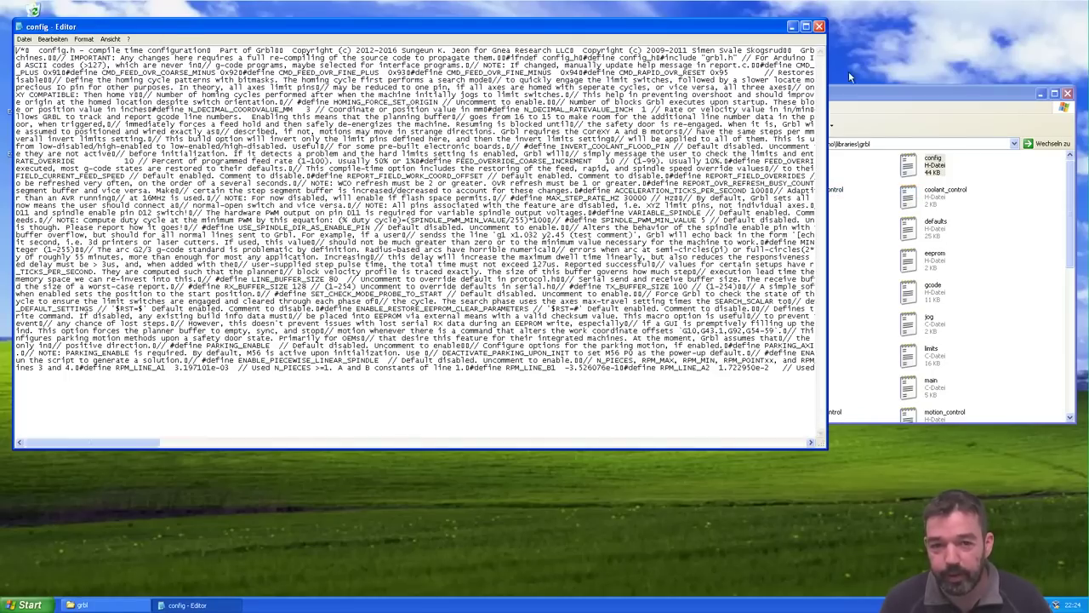
{"action": "left_click", "coordinate": [818, 27]}
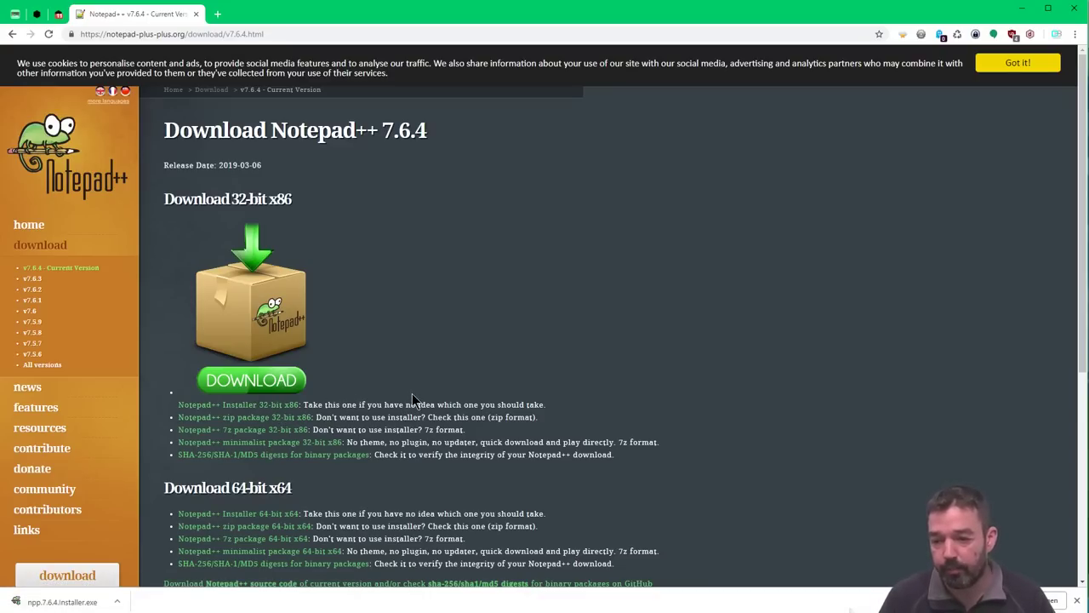
Switch to the Notepad++ 7.6.4 download page in the browser and copy the downloaded 32-bit installer to the Windows XP desktop
{"action": "scroll", "coordinate": [477, 413], "scroll_direction": "down", "scroll_amount": 1}
{"action": "scroll", "coordinate": [494, 413], "scroll_direction": "down", "scroll_amount": 1}
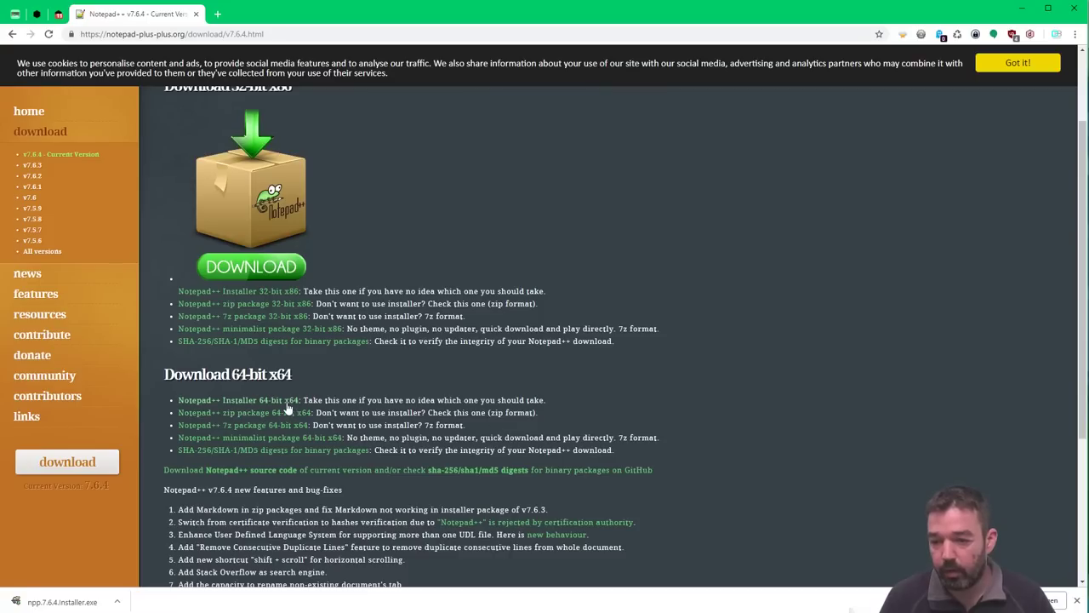
{"action": "scroll", "coordinate": [649, 365], "scroll_direction": "up", "scroll_amount": 1}
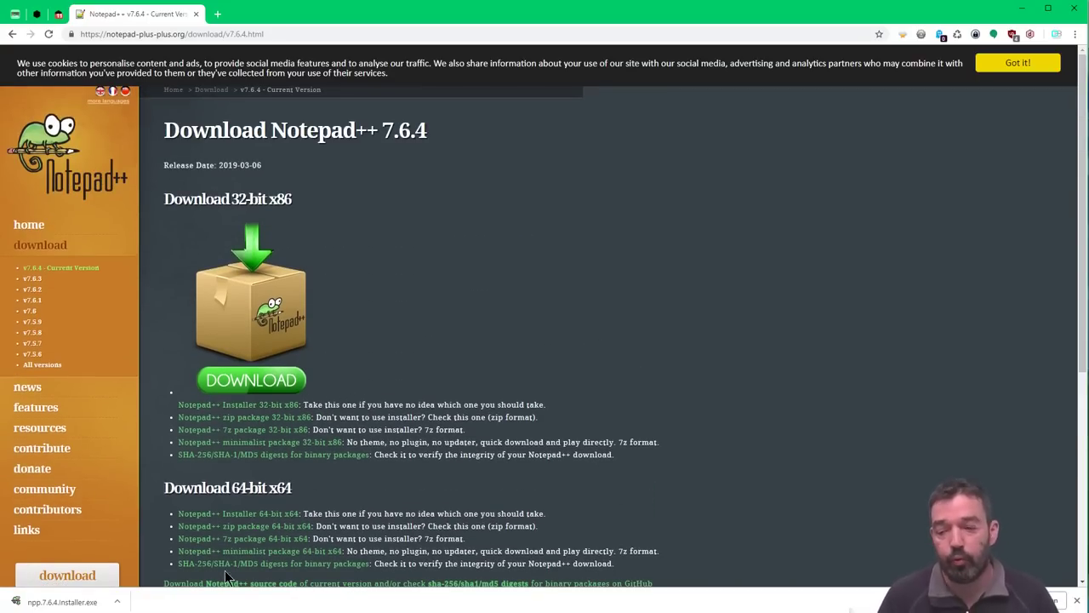
{"action": "left_click_drag", "start_coordinate": [192, 591], "coordinate": [596, 0]}
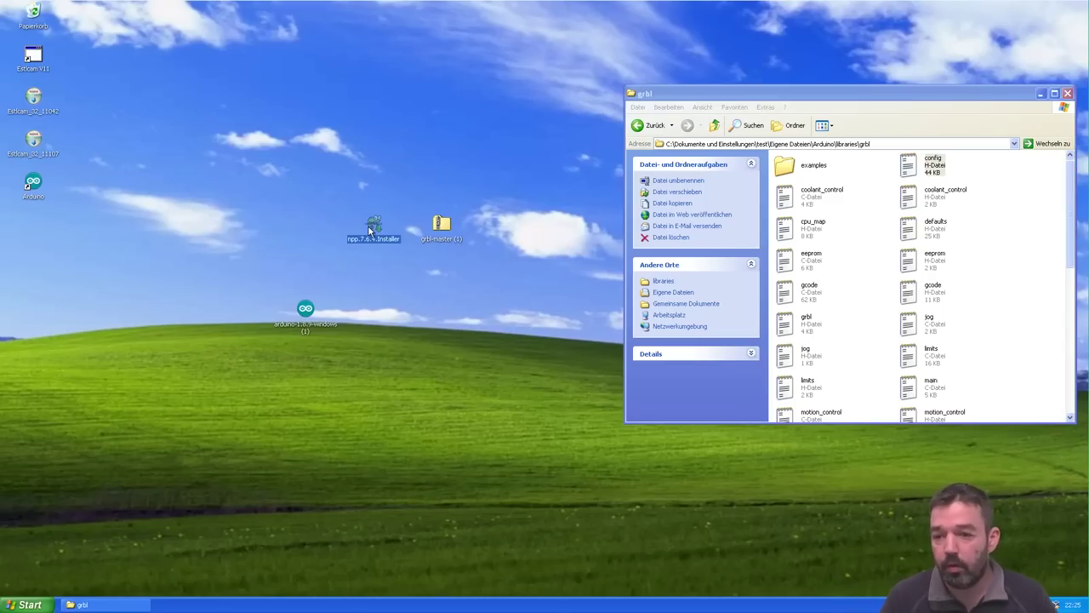
Run the Notepad++ v7.6.4 installer and install it to C:\Programme\Notepad++ with the default components
{"action": "double_click", "coordinate": [372, 228]}
{"action": "left_click", "coordinate": [548, 334]}
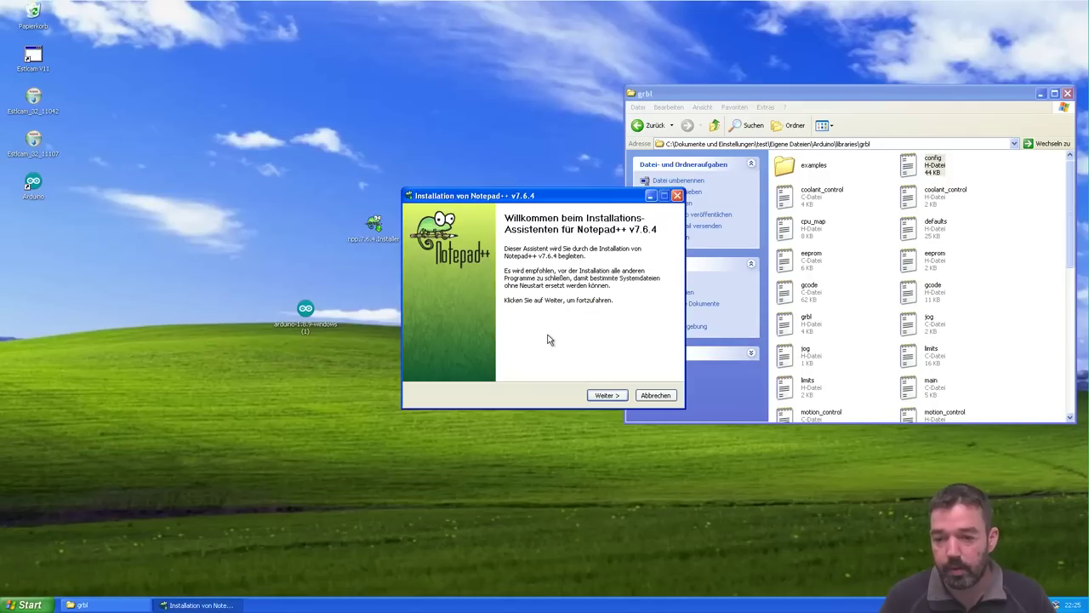
{"action": "left_click", "coordinate": [607, 395]}
{"action": "left_click", "coordinate": [607, 394]}
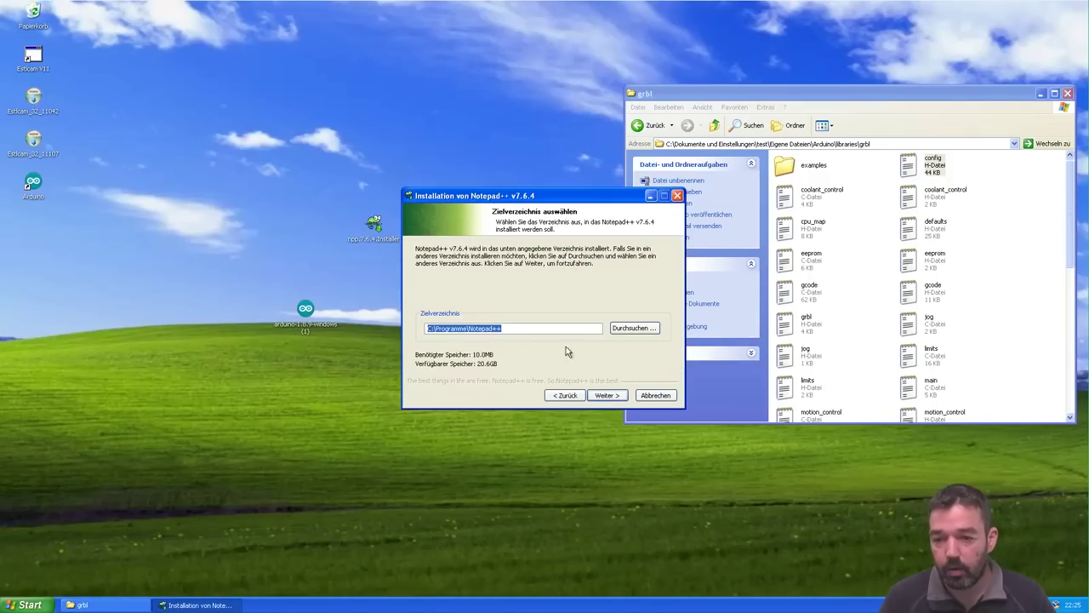
{"action": "left_click", "coordinate": [605, 397]}
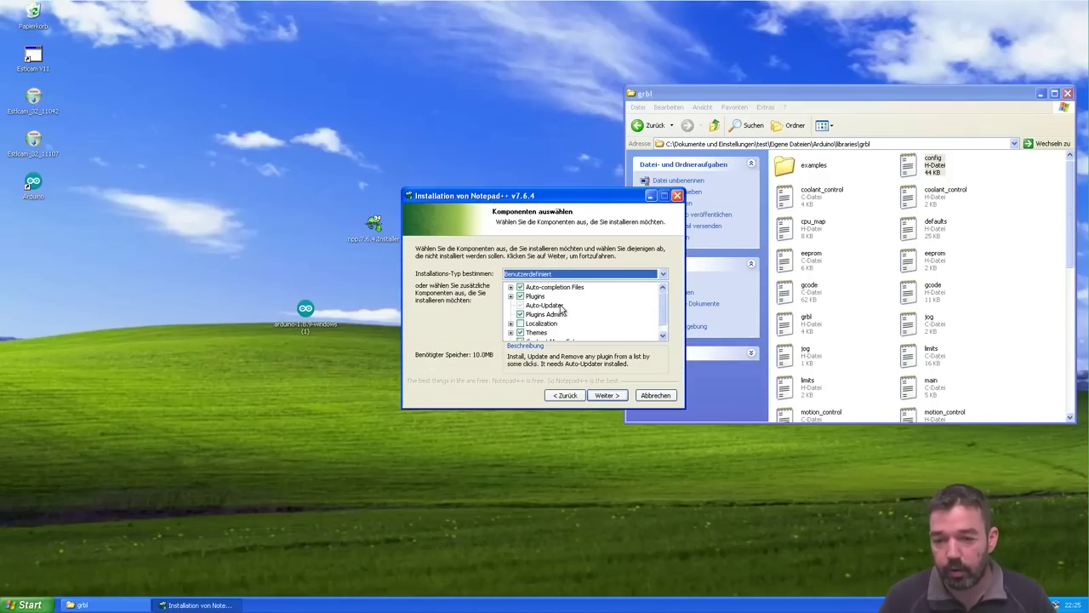
{"action": "scroll", "coordinate": [596, 328], "scroll_direction": "down", "scroll_amount": 1}
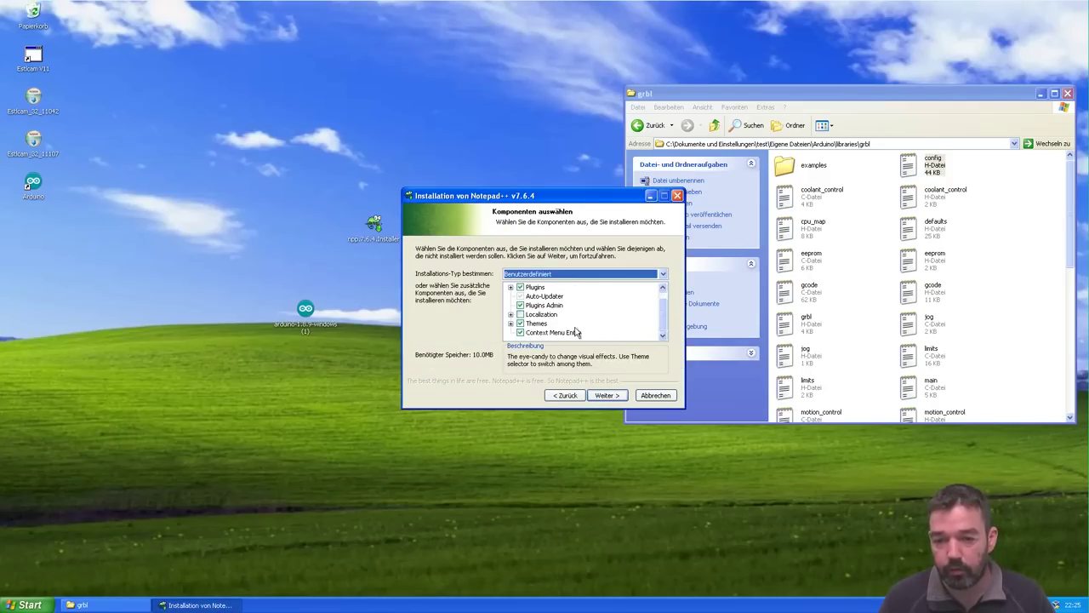
{"action": "left_click", "coordinate": [608, 396]}
{"action": "left_click", "coordinate": [466, 258]}
{"action": "left_click", "coordinate": [606, 394]}
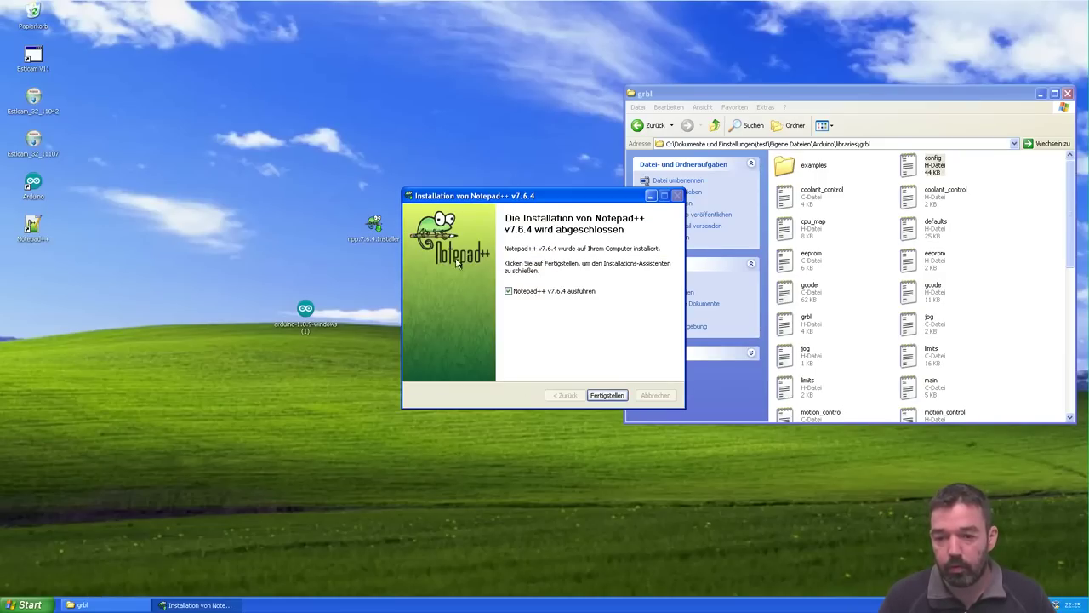
Finish the setup wizard, allow notepad++.exe to run despite the security warnings, and close the launched editor
{"action": "left_click", "coordinate": [606, 396]}
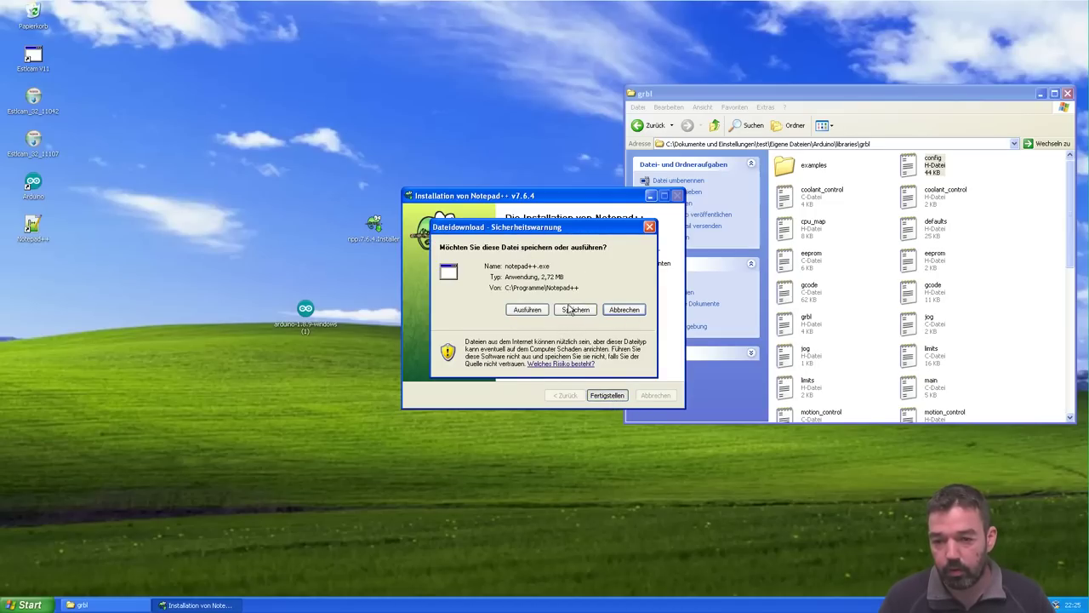
{"action": "left_click", "coordinate": [527, 310]}
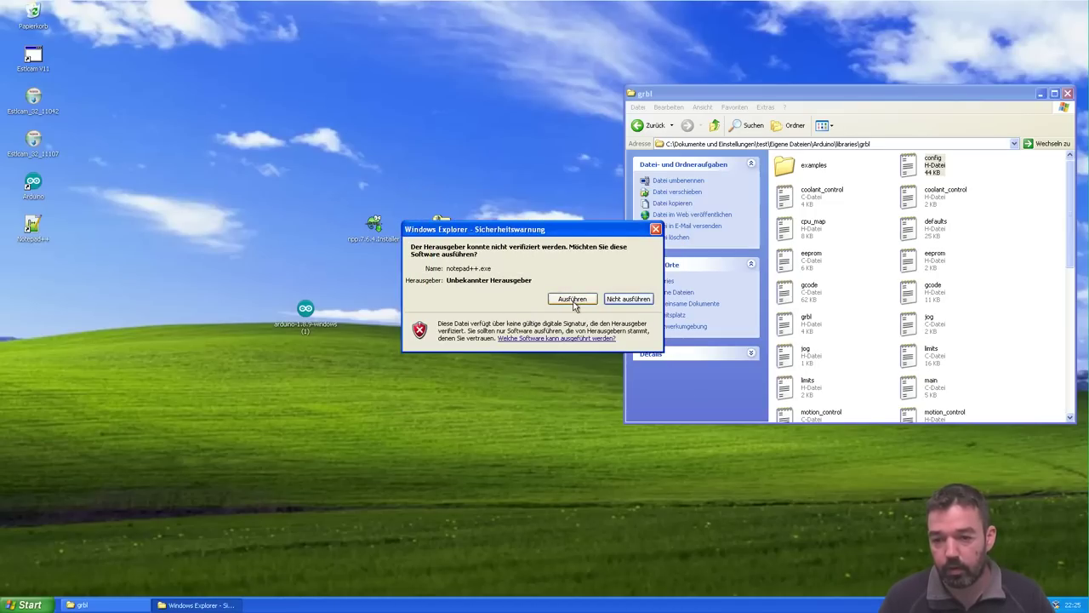
{"action": "left_click", "coordinate": [573, 299]}
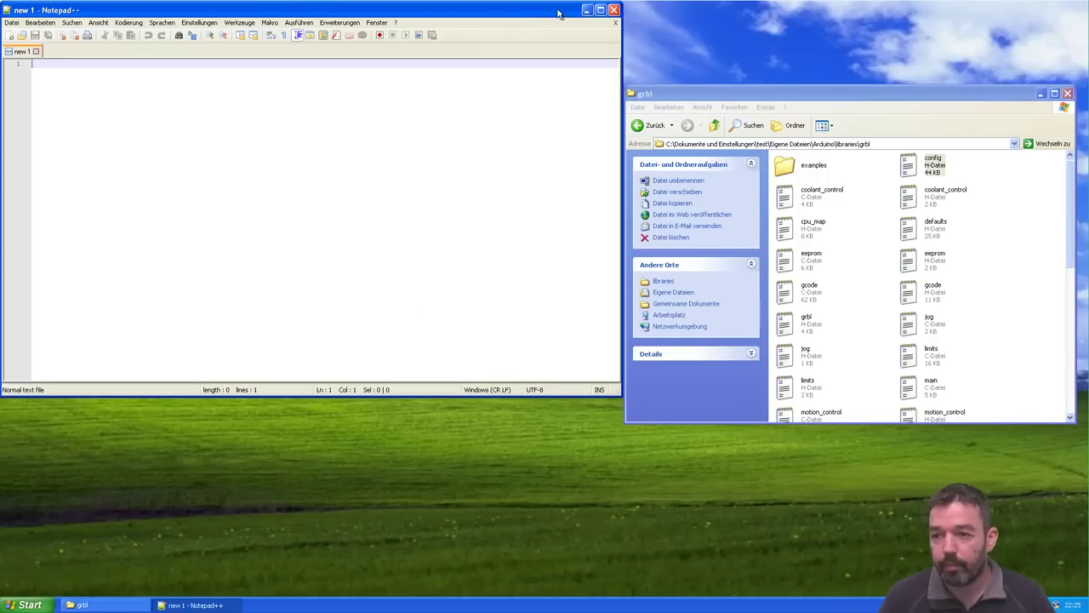
{"action": "left_click", "coordinate": [613, 11]}
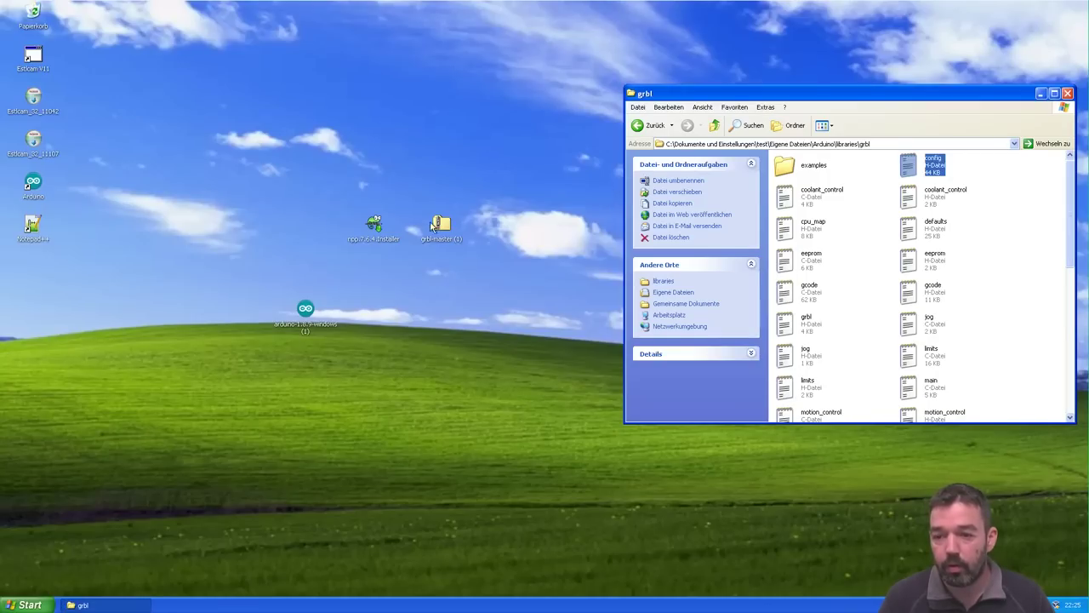
Open the grbl config header in Notepad++ and review its CPU pin map, default settings and baud rate definitions
{"action": "right_click", "coordinate": [911, 168]}
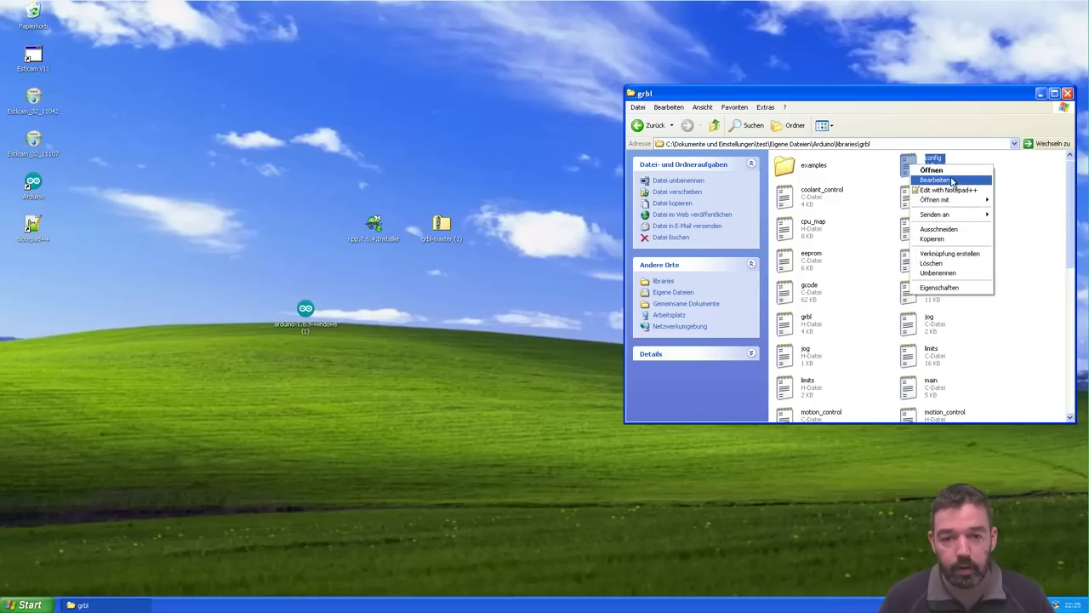
{"action": "left_click", "coordinate": [953, 189]}
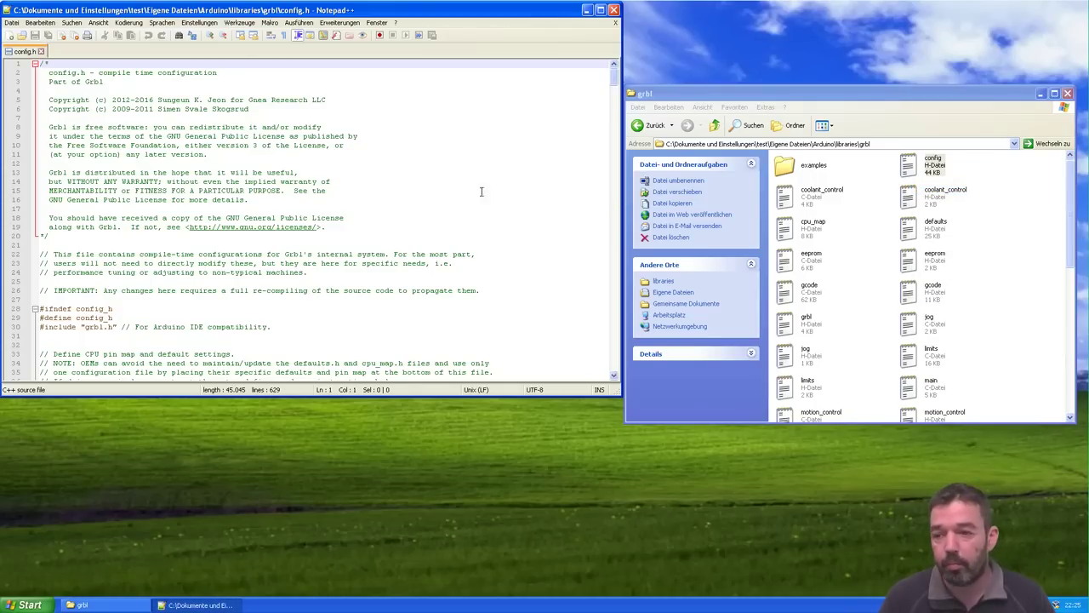
{"action": "scroll", "coordinate": [203, 223], "scroll_direction": "down", "scroll_amount": 6}
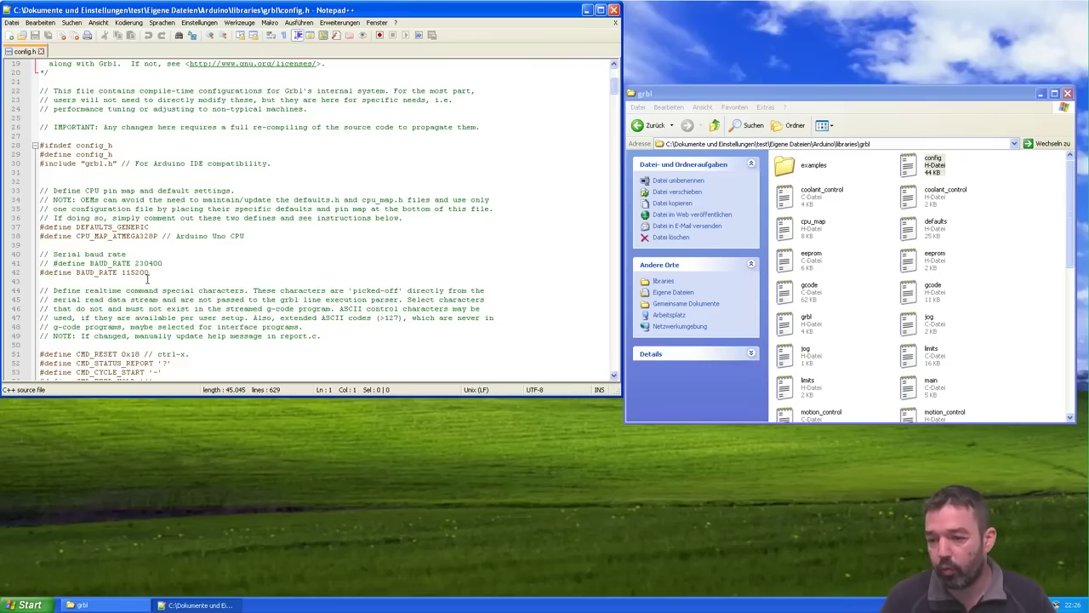
{"action": "scroll", "coordinate": [149, 278], "scroll_direction": "down", "scroll_amount": 4}
{"action": "scroll", "coordinate": [103, 231], "scroll_direction": "up", "scroll_amount": 9}
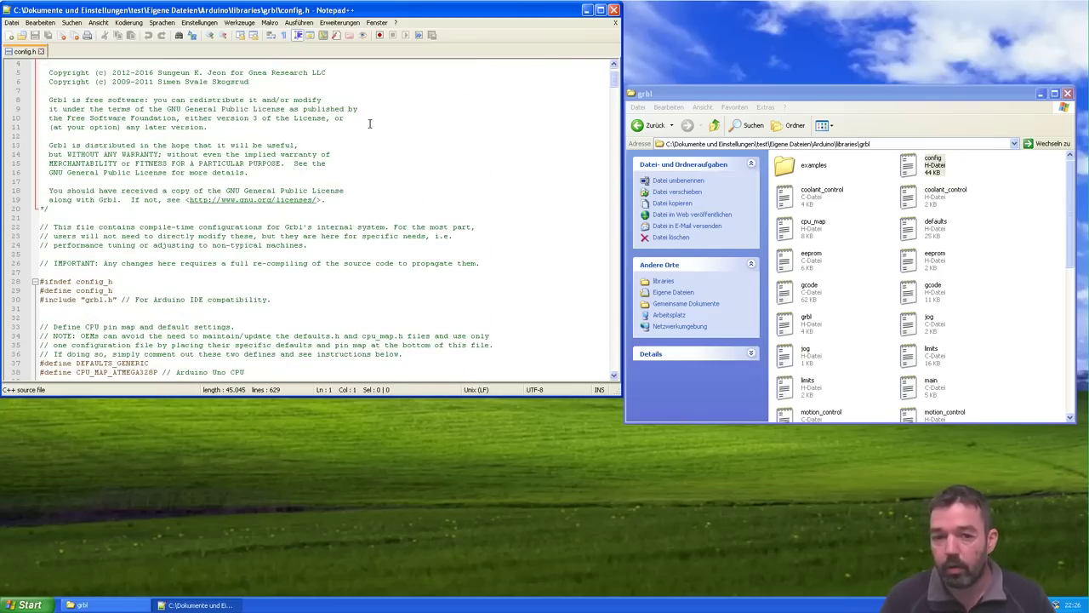
Open the grbl defaults header in Notepad++ and examine the DEFAULTS_GENERIC steps, rates, acceleration, travel and homing settings
{"action": "left_click", "coordinate": [936, 227]}
{"action": "right_click", "coordinate": [936, 235]}
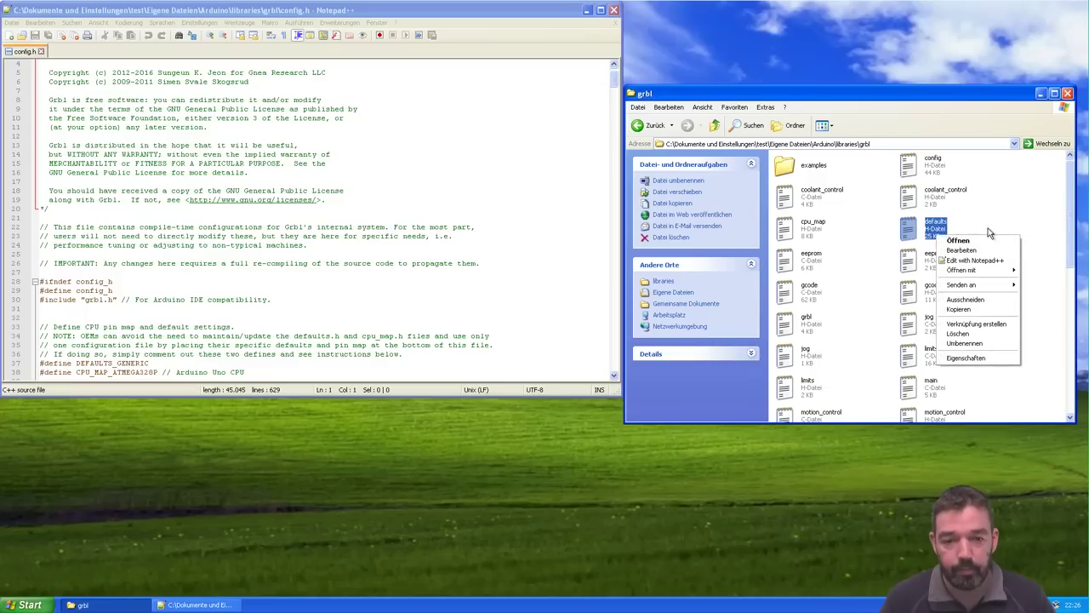
{"action": "left_click", "coordinate": [985, 262]}
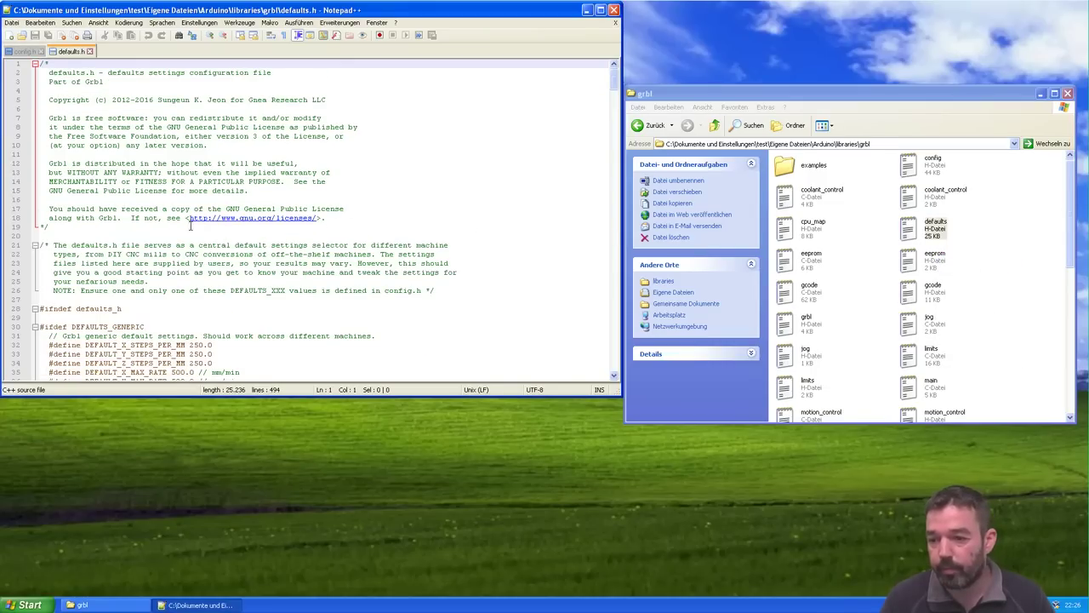
{"action": "scroll", "coordinate": [200, 226], "scroll_direction": "down", "scroll_amount": 5}
{"action": "scroll", "coordinate": [201, 226], "scroll_direction": "down", "scroll_amount": 4}
{"action": "scroll", "coordinate": [205, 226], "scroll_direction": "up", "scroll_amount": 9}
{"action": "scroll", "coordinate": [209, 227], "scroll_direction": "down", "scroll_amount": 6}
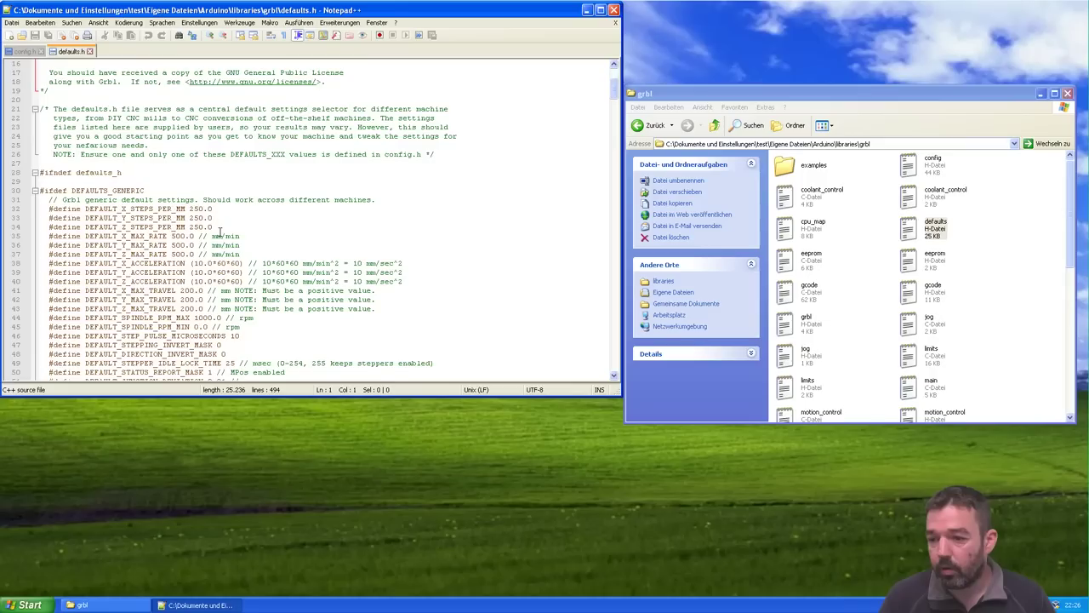
{"action": "scroll", "coordinate": [209, 226], "scroll_direction": "down", "scroll_amount": 10}
{"action": "scroll", "coordinate": [170, 210], "scroll_direction": "up", "scroll_amount": 11}
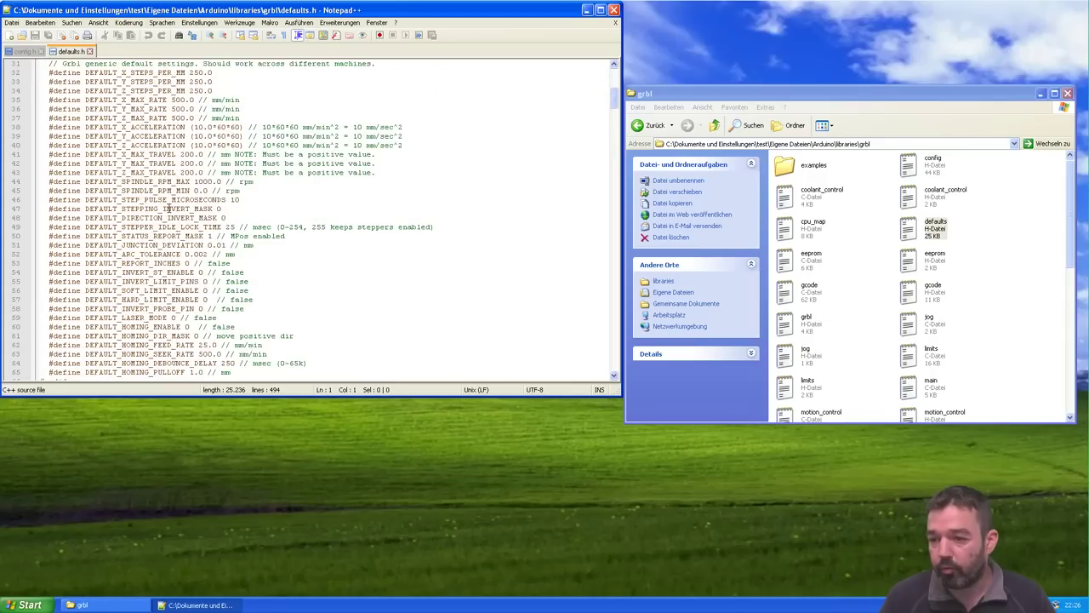
{"action": "scroll", "coordinate": [168, 206], "scroll_direction": "down", "scroll_amount": 4}
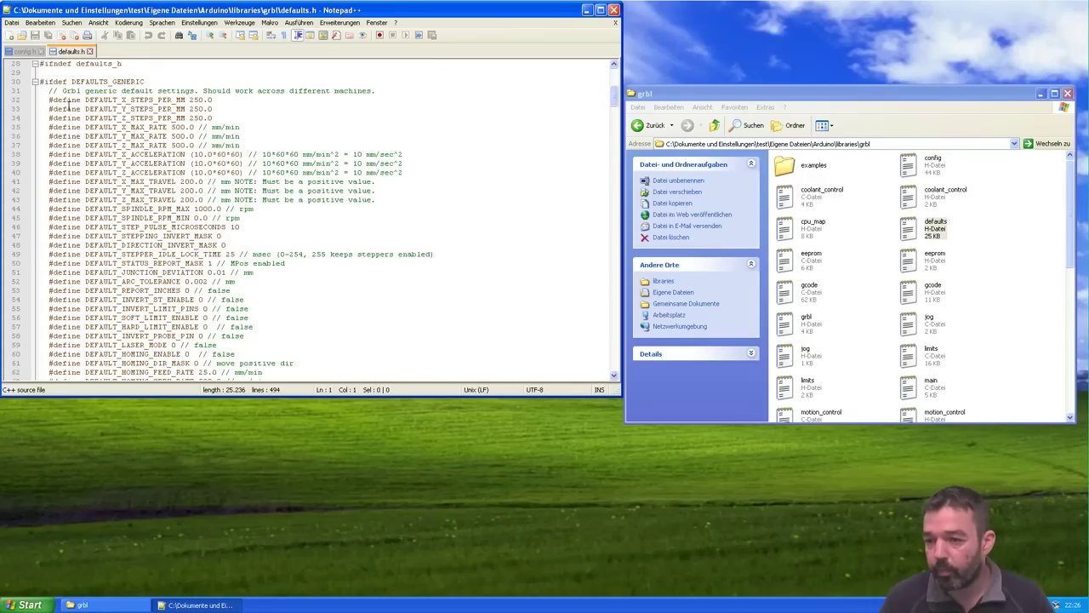
{"action": "scroll", "coordinate": [125, 94], "scroll_direction": "down", "scroll_amount": 5}
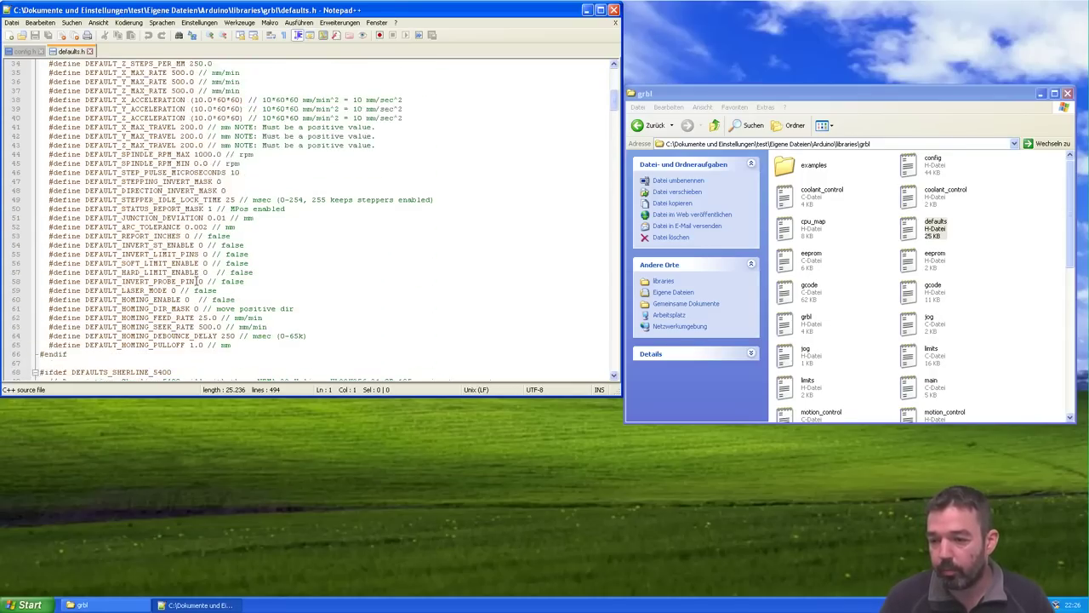
{"action": "scroll", "coordinate": [198, 281], "scroll_direction": "up", "scroll_amount": 8}
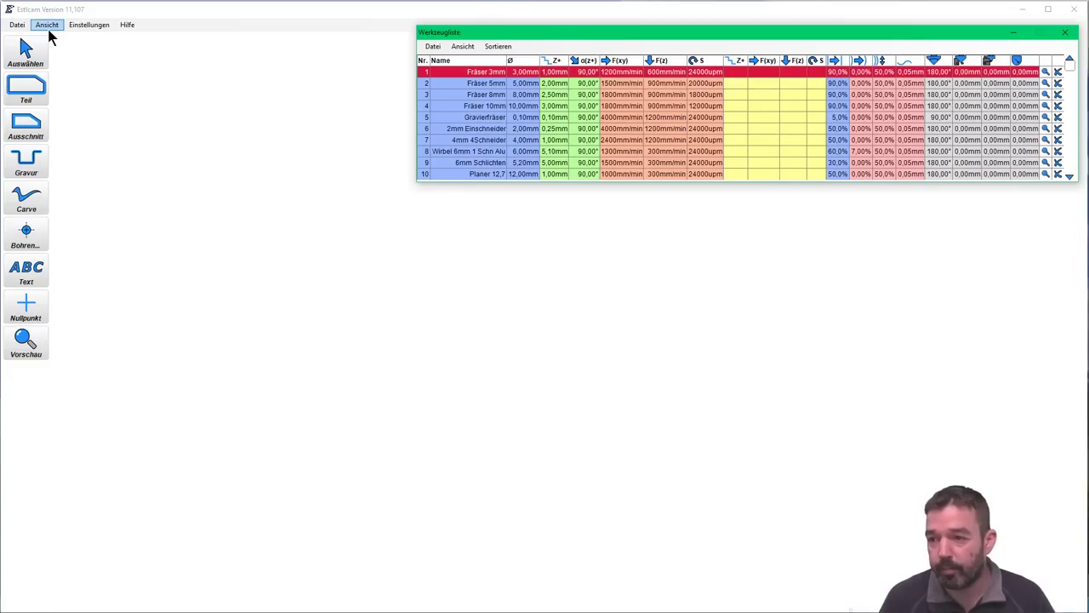
Switch to Estlcam and open its CNC controller settings to view the axis parameters
{"action": "left_click", "coordinate": [53, 28]}
{"action": "left_click", "coordinate": [90, 25]}
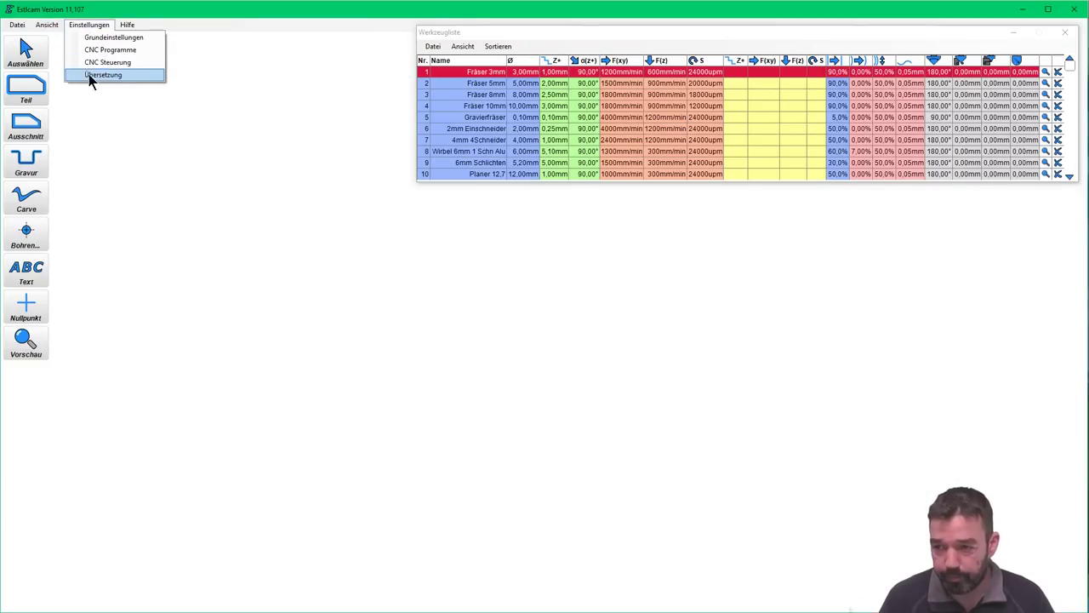
{"action": "left_click", "coordinate": [128, 61]}
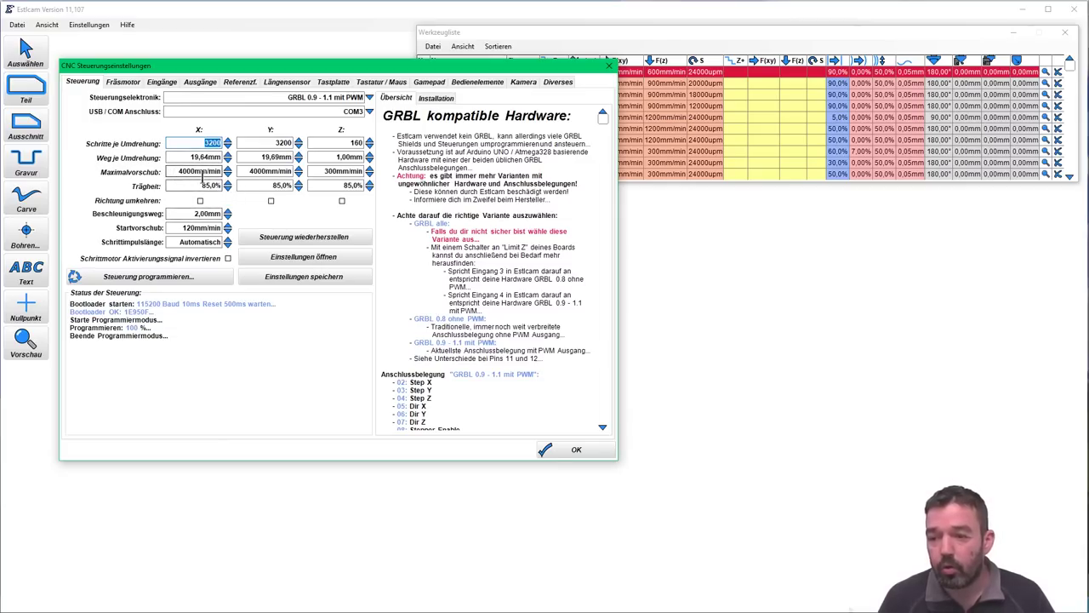
Return to the grbl defaults header in Notepad++, look over the DEFAULTS_GENERIC values again, and close the editor
{"action": "left_click", "coordinate": [325, 44]}
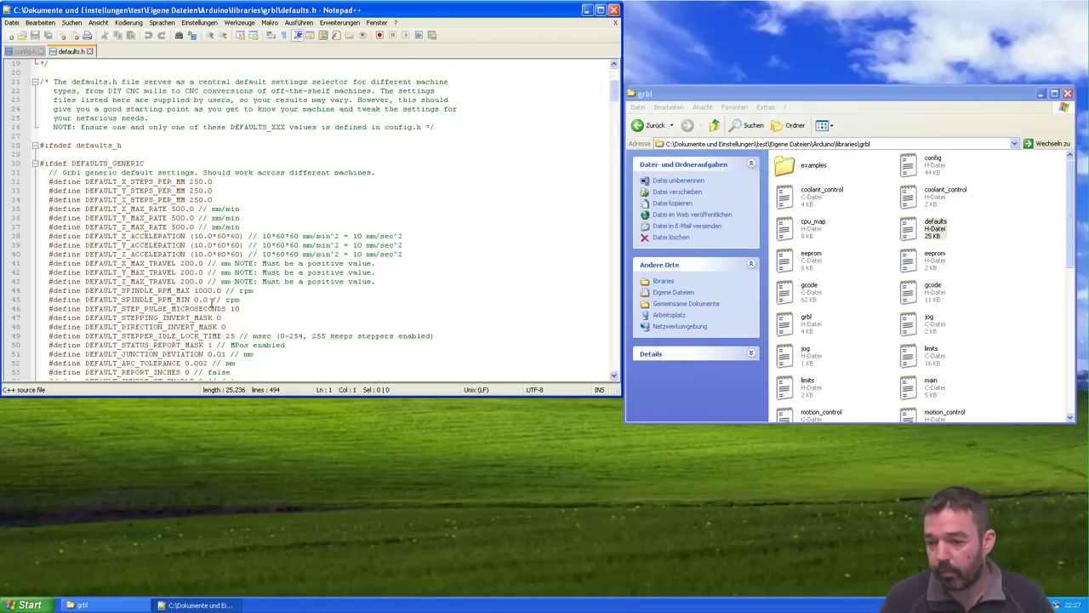
{"action": "scroll", "coordinate": [210, 308], "scroll_direction": "down", "scroll_amount": 8}
{"action": "scroll", "coordinate": [210, 309], "scroll_direction": "up", "scroll_amount": 10}
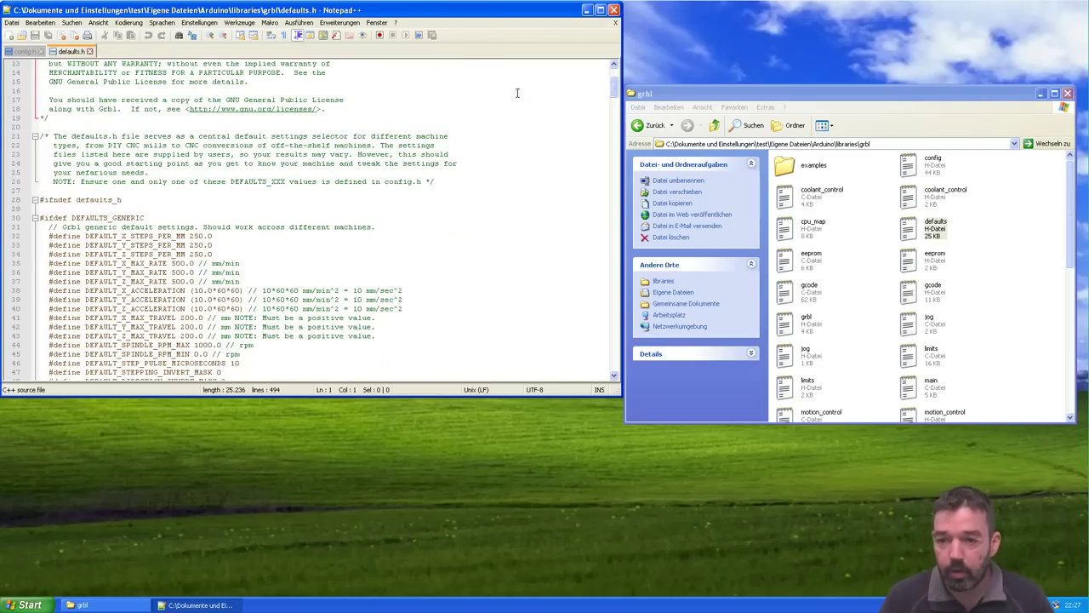
{"action": "left_click", "coordinate": [614, 9]}
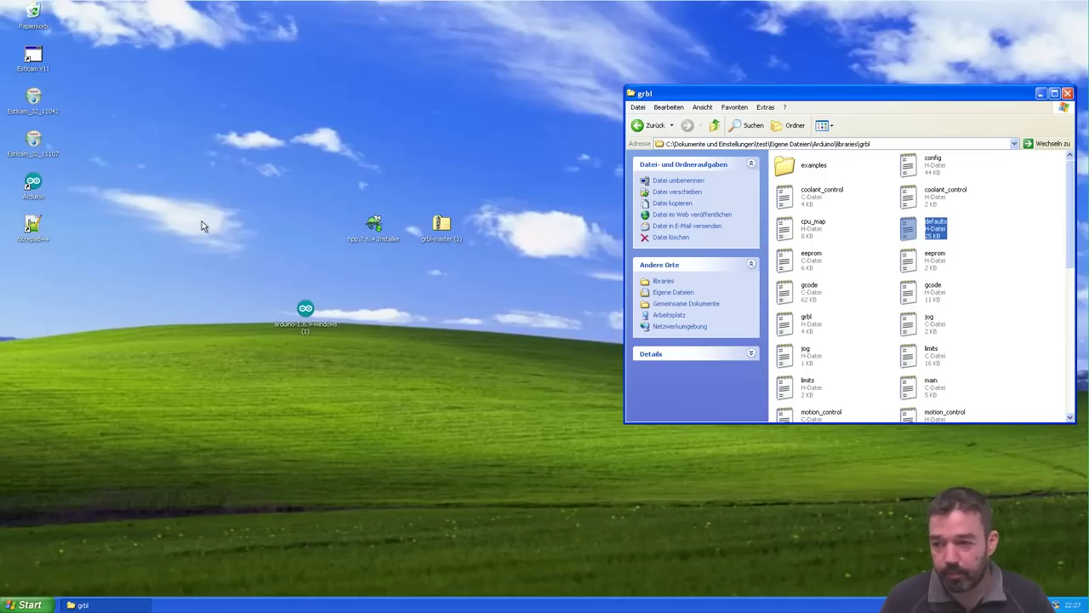
Launch the Arduino IDE and open the grblUpload example sketch from the grbl library
{"action": "double_click", "coordinate": [31, 183]}
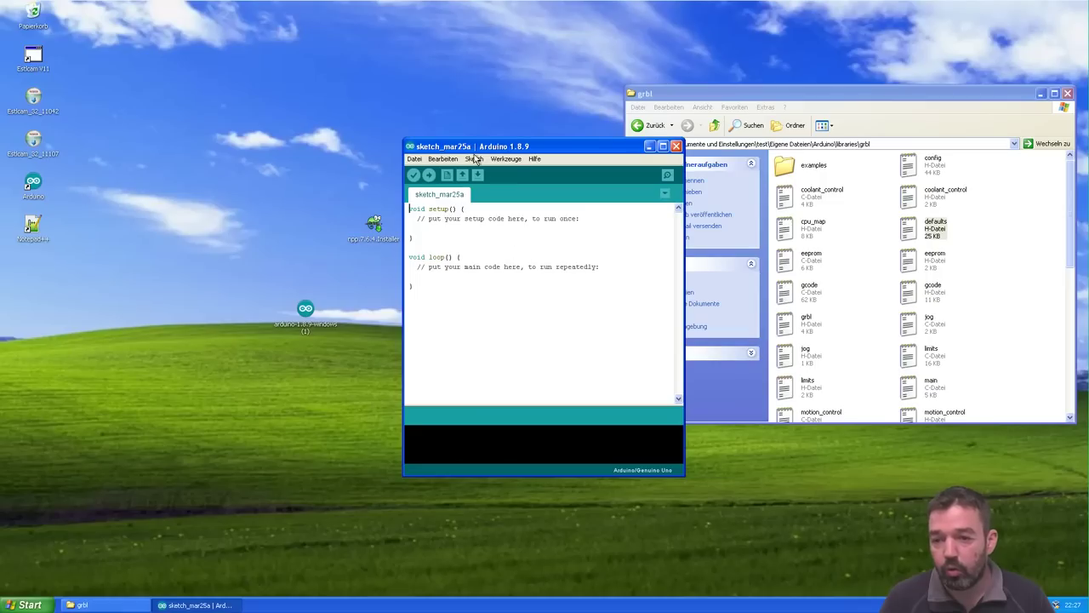
{"action": "left_click", "coordinate": [414, 160]}
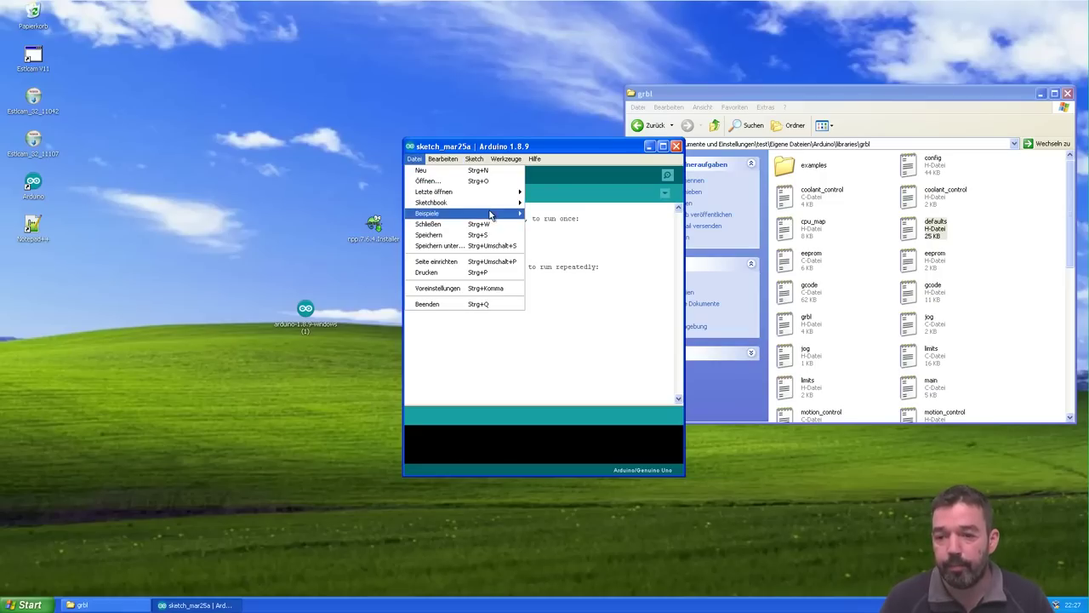
{"action": "mouse_move", "coordinate": [490, 215]}
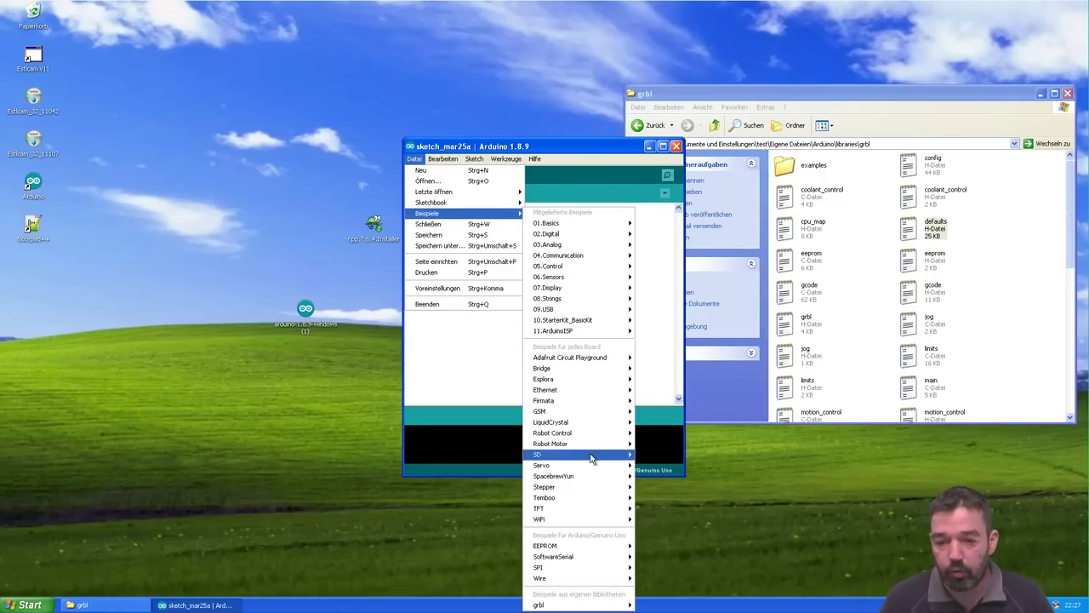
{"action": "mouse_move", "coordinate": [567, 607]}
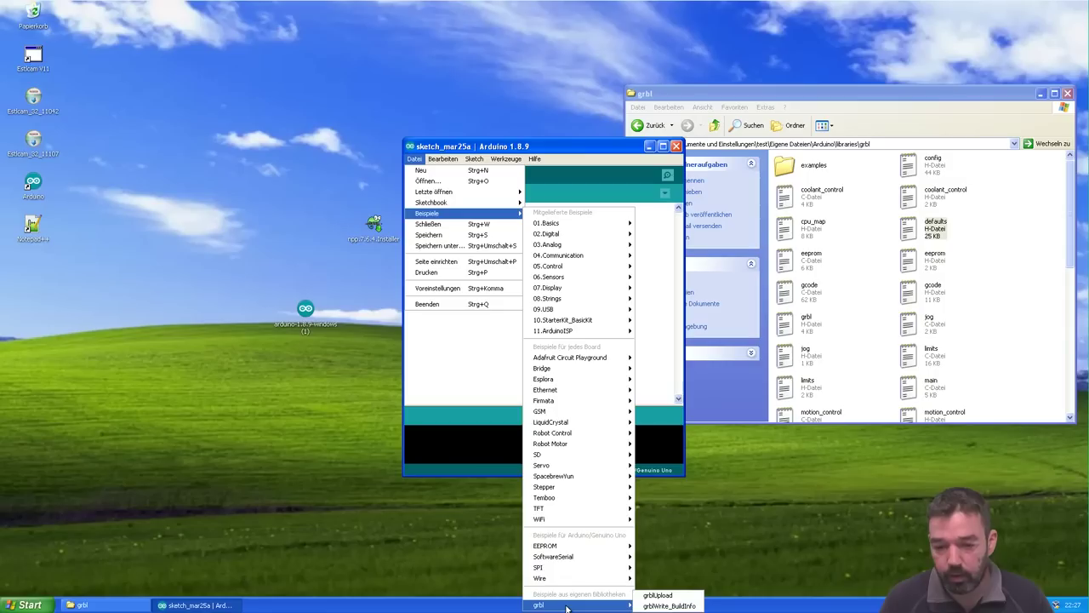
{"action": "left_click", "coordinate": [669, 596]}
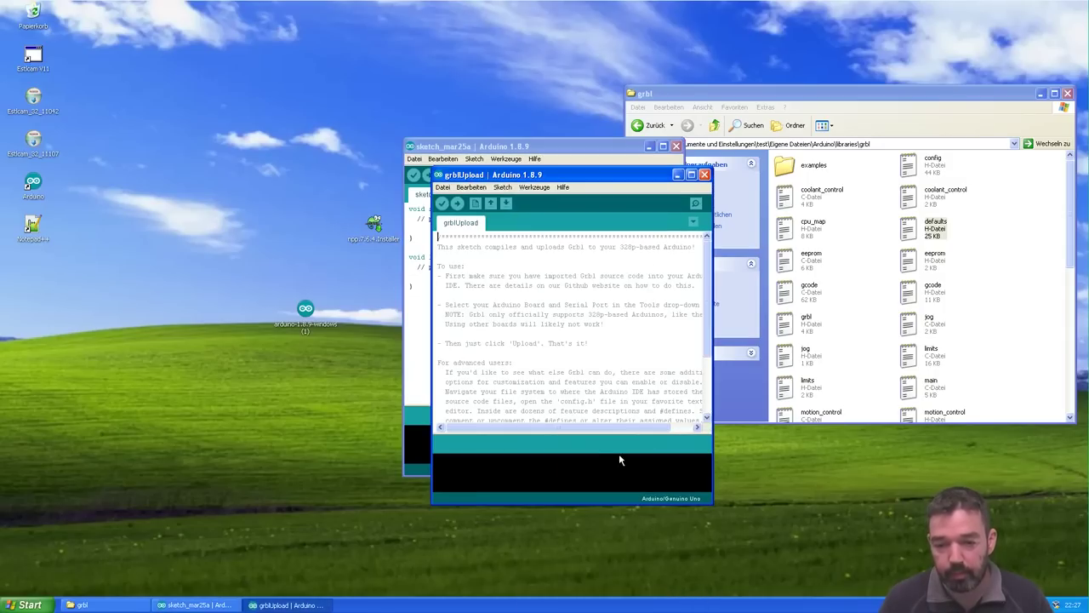
Check the IDE's board and port options and read through the usage notes in the grblUpload sketch
{"action": "left_click", "coordinate": [543, 188]}
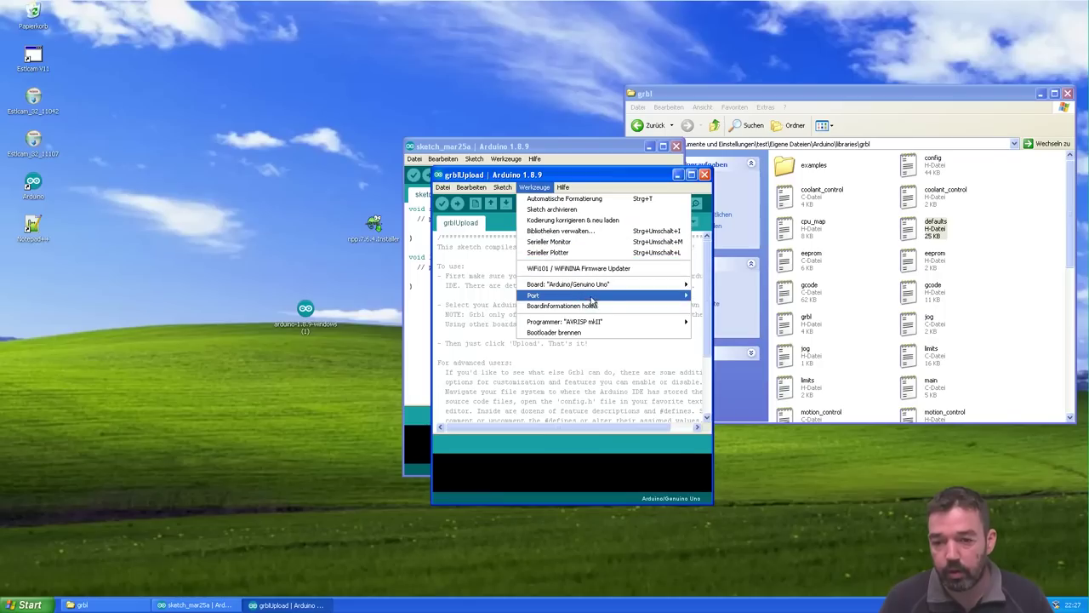
{"action": "mouse_move", "coordinate": [619, 290]}
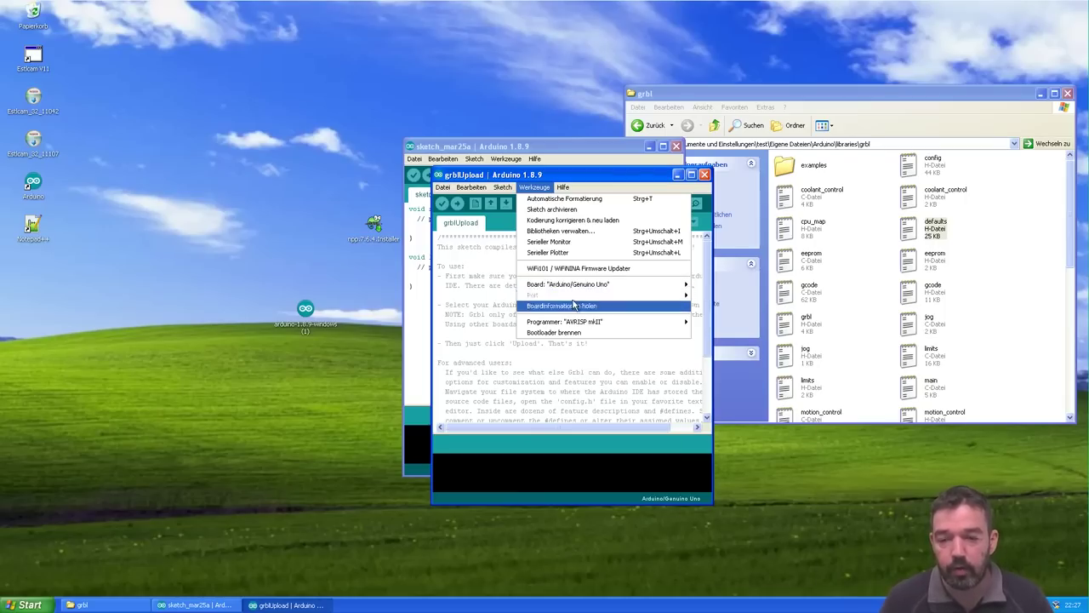
{"action": "left_click", "coordinate": [599, 173]}
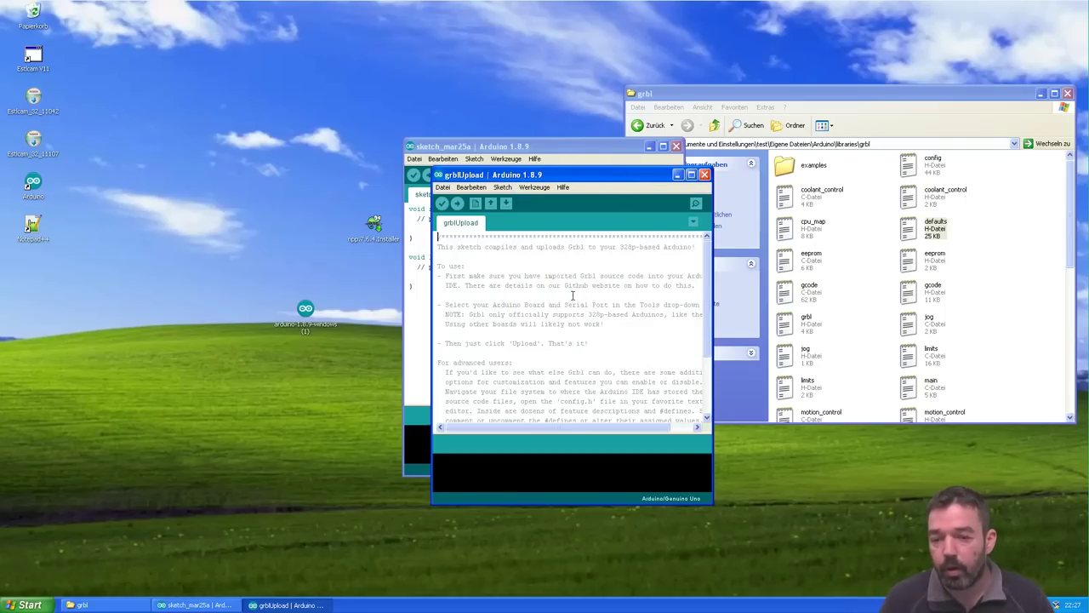
{"action": "scroll", "coordinate": [704, 317], "scroll_direction": "down", "scroll_amount": 4}
{"action": "scroll", "coordinate": [705, 317], "scroll_direction": "up", "scroll_amount": 4}
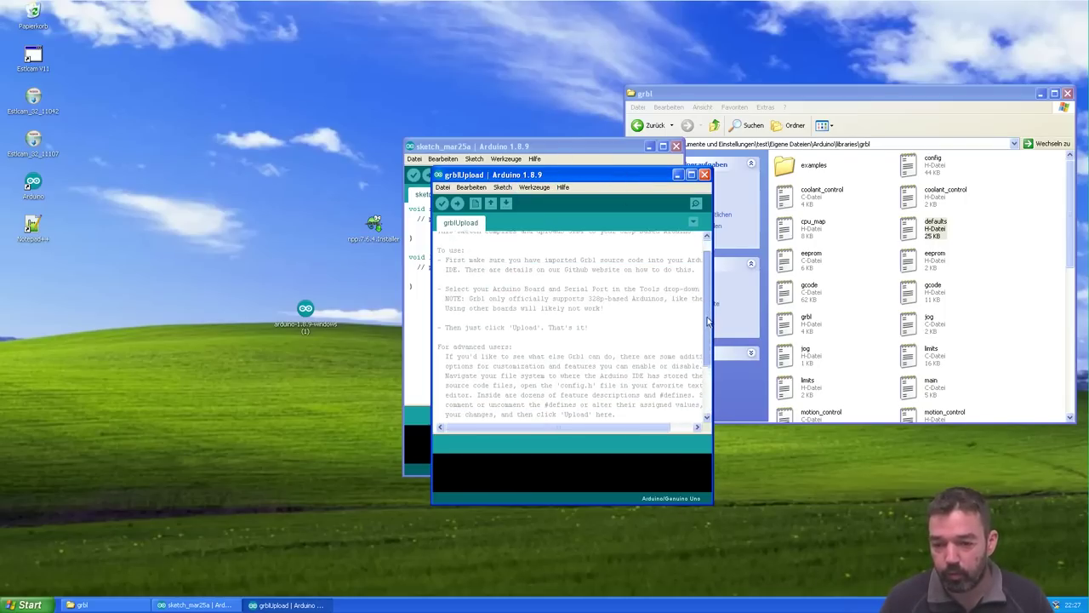
Compile the grblUpload sketch and close both Arduino sketch windows and the grbl folder
{"action": "left_click", "coordinate": [457, 205]}
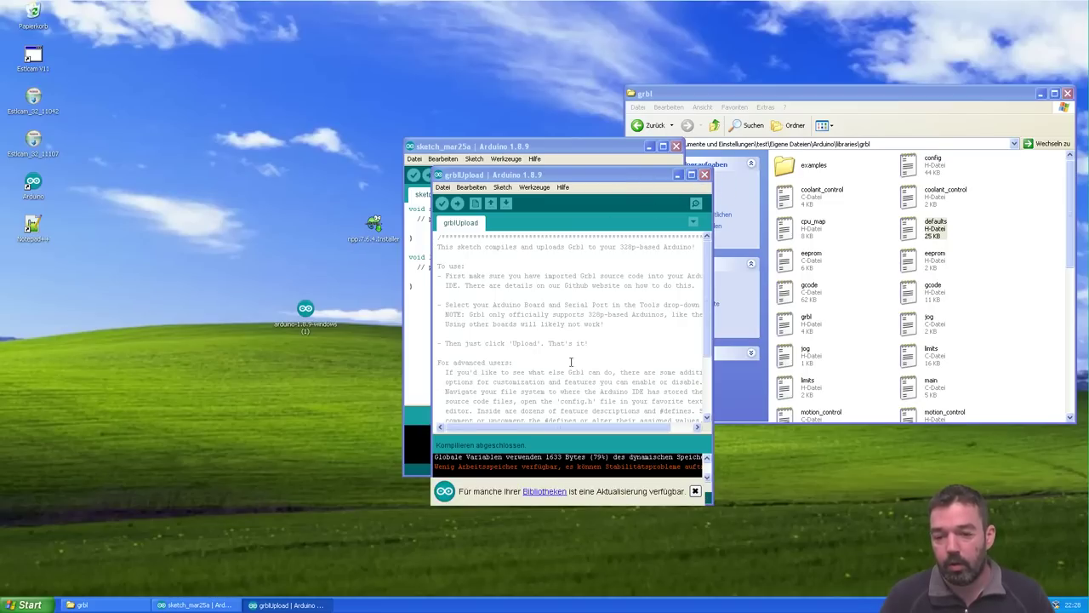
{"action": "left_click", "coordinate": [704, 174]}
{"action": "left_click", "coordinate": [677, 146]}
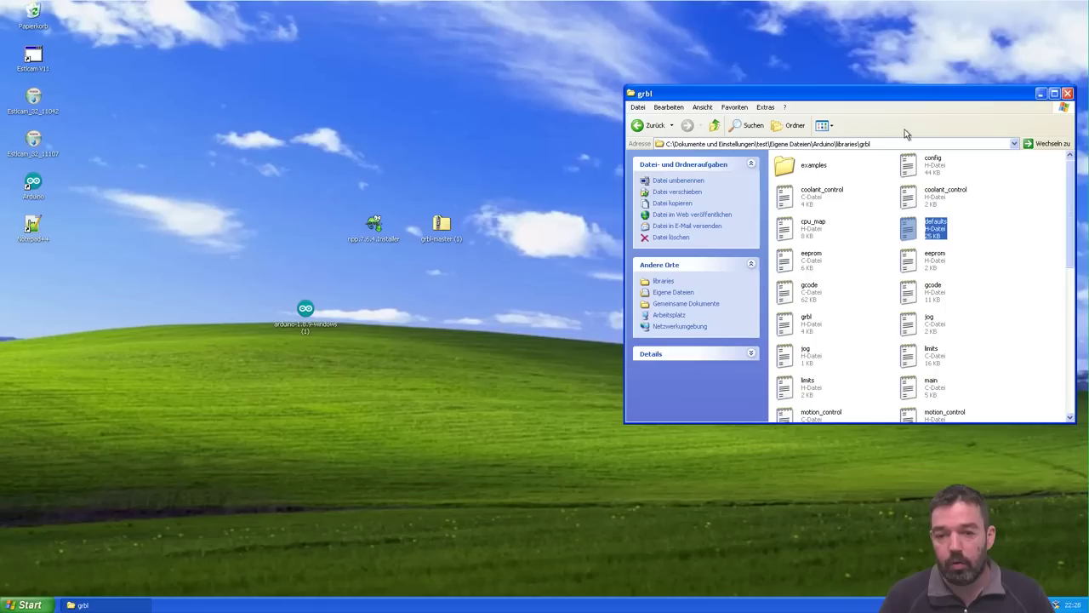
{"action": "left_click", "coordinate": [1068, 93]}
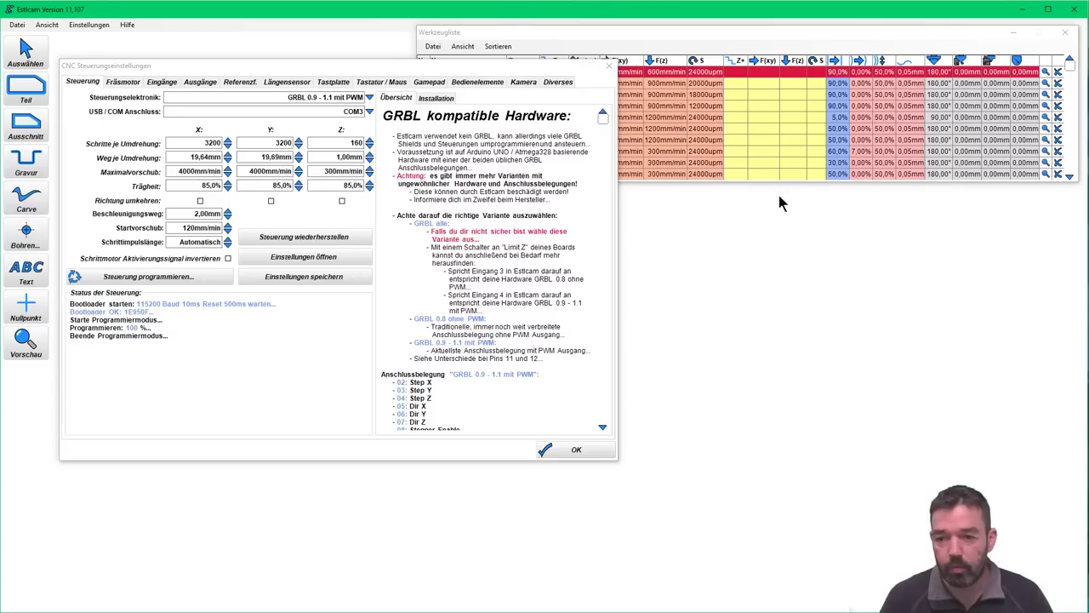
Close and reopen Estlcam's CNC controller settings and try to program the GRBL 0.9 - 1.1 mit PWM controller on COM3
{"action": "left_click", "coordinate": [562, 307]}
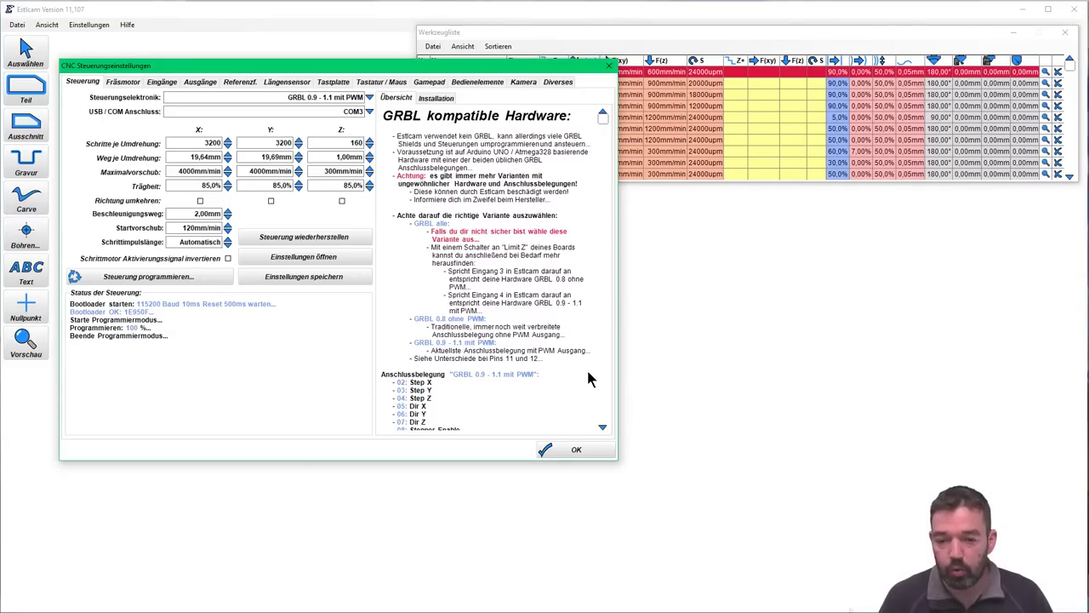
{"action": "left_click", "coordinate": [577, 446]}
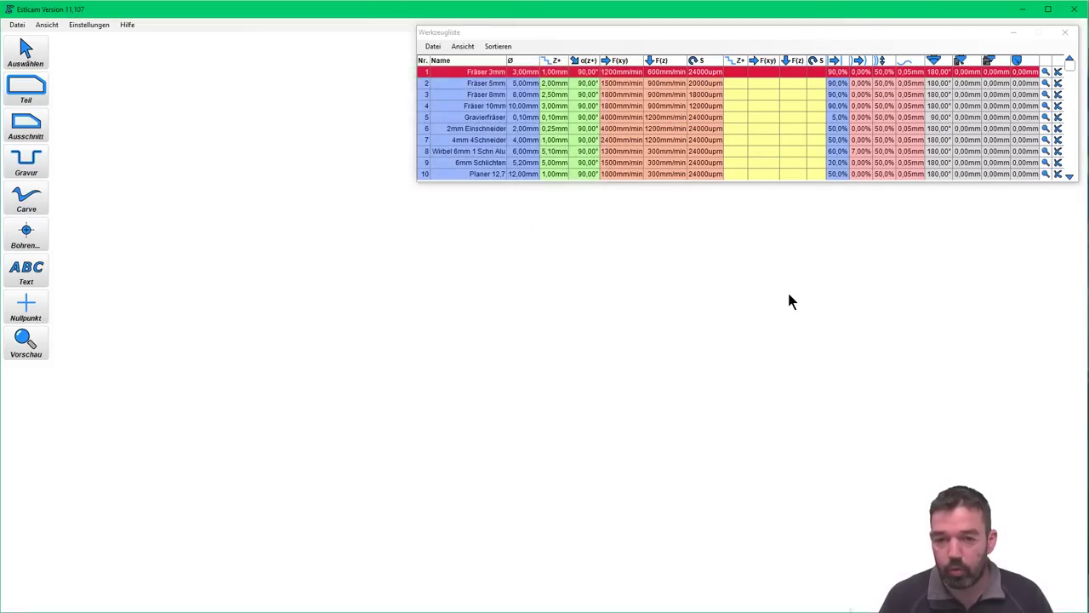
{"action": "left_click", "coordinate": [87, 27]}
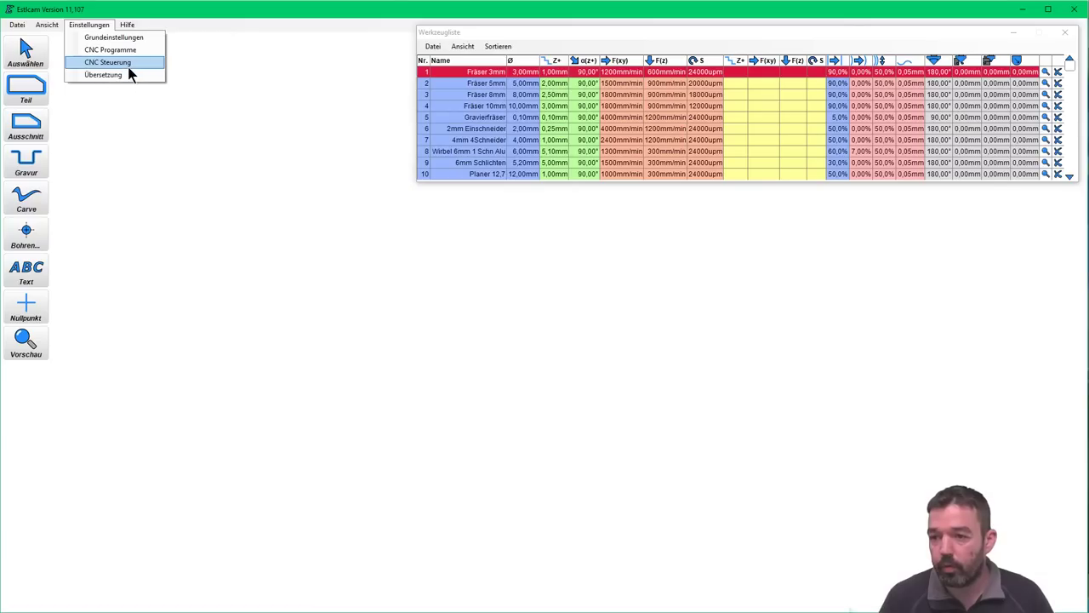
{"action": "left_click", "coordinate": [127, 63]}
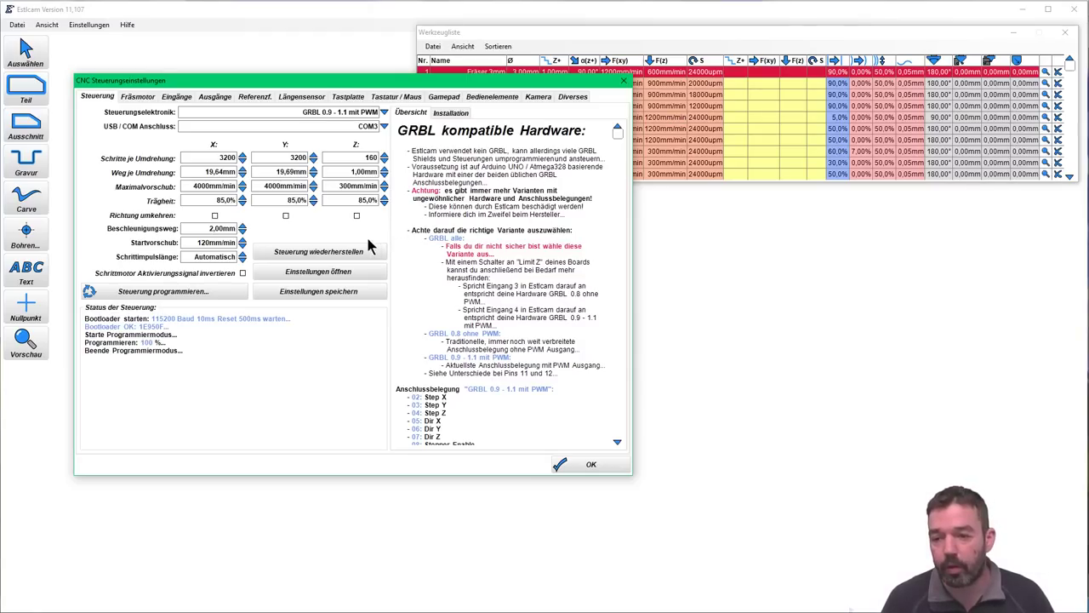
{"action": "left_click", "coordinate": [166, 292]}
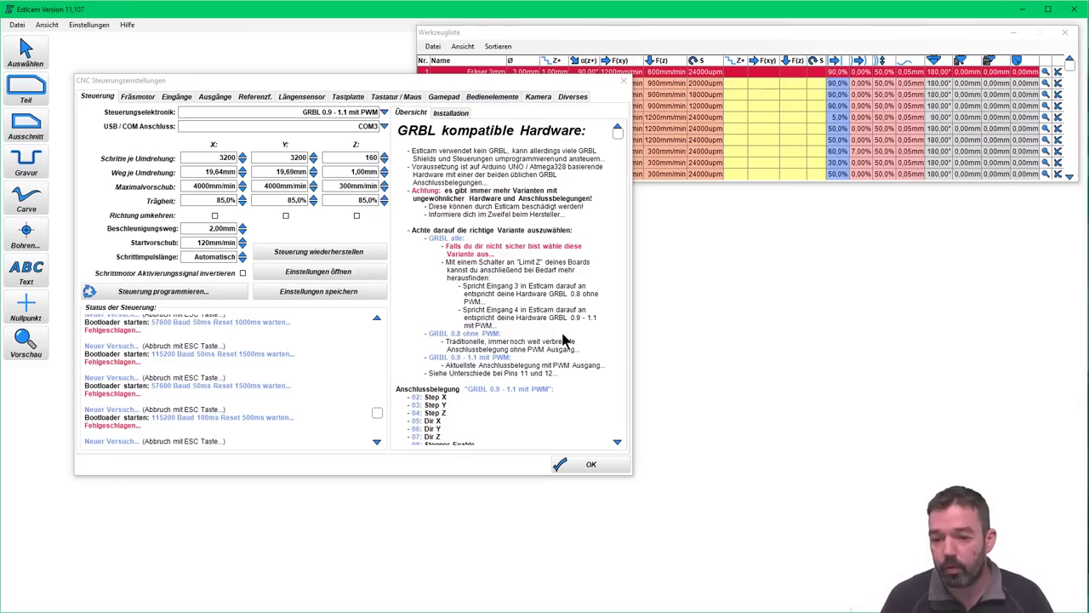
Switch to LaserGRBL to free COM3 by disconnecting it, and program the controller again from Estlcam
{"action": "key", "text": "alt+Tab"}
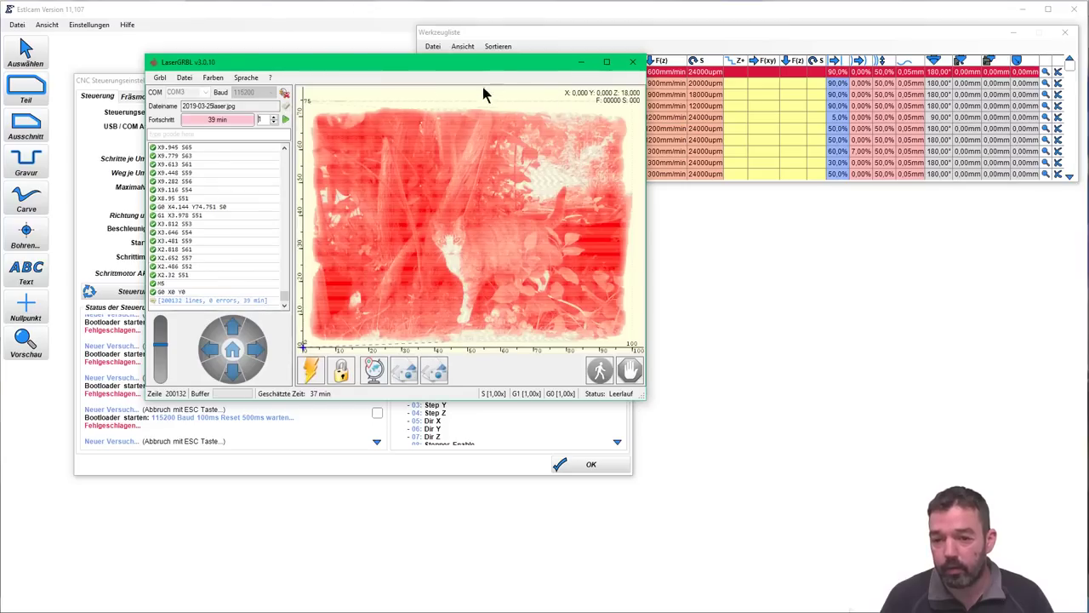
{"action": "left_click", "coordinate": [581, 62]}
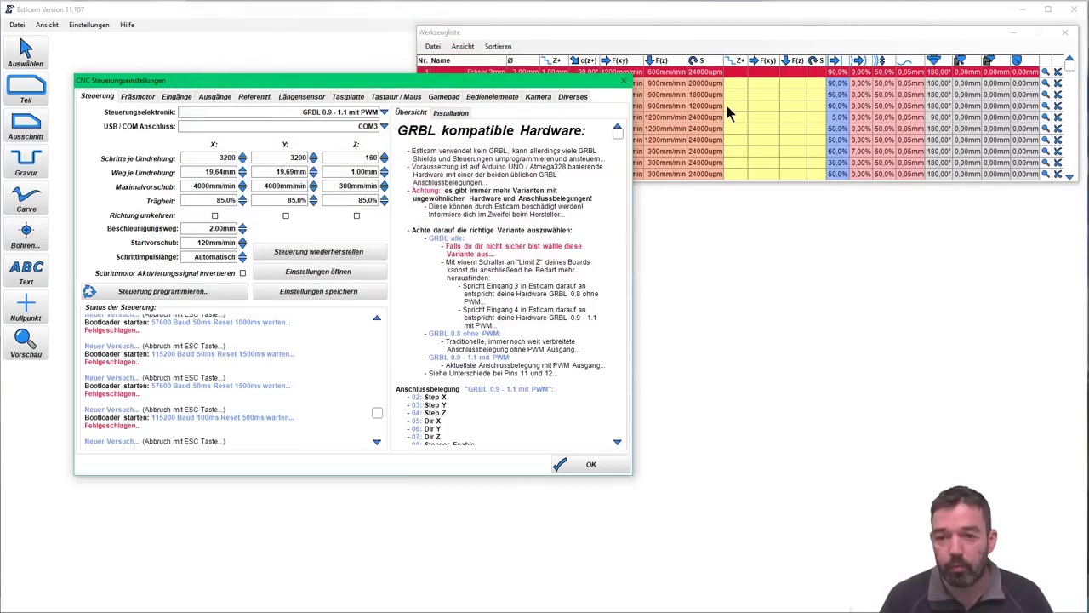
{"action": "left_click", "coordinate": [195, 290]}
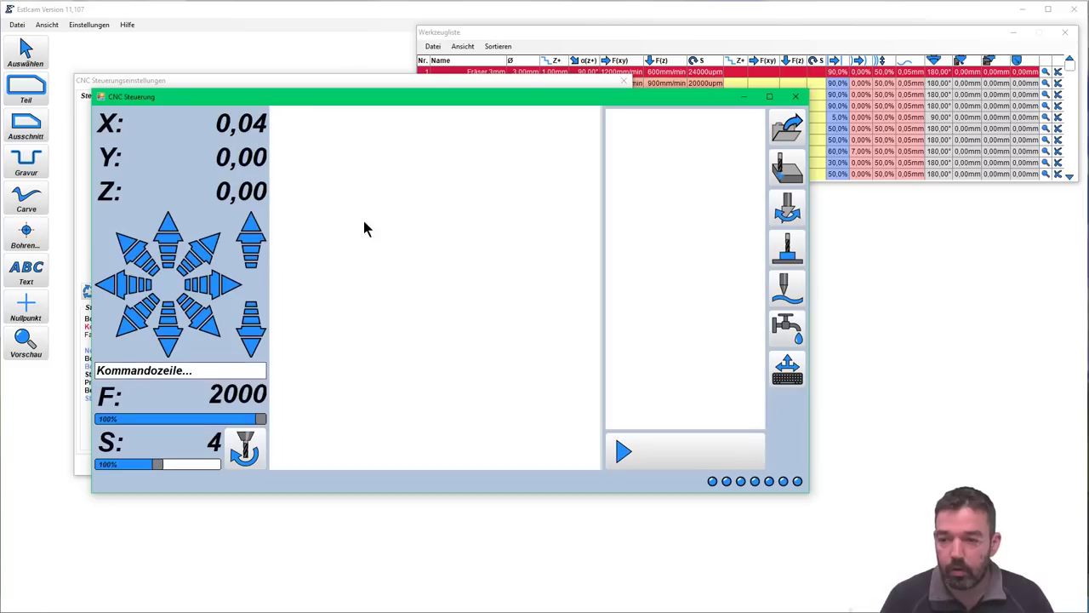
Jog the machine along X and Y, return it to zero with the command AX 0 AY0, and close the CNC control window
{"action": "left_click", "coordinate": [207, 286]}
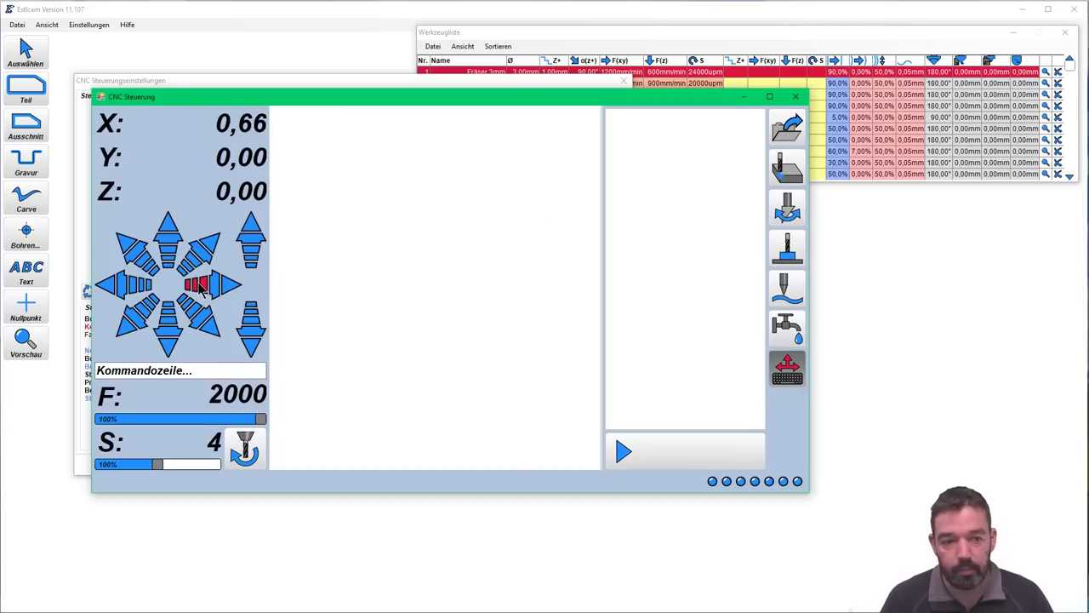
{"action": "mouse_move", "coordinate": [207, 287]}
{"action": "left_mouse_down"}
{"action": "mouse_move", "coordinate": [110, 283]}
{"action": "mouse_move", "coordinate": [127, 285]}
{"action": "mouse_move", "coordinate": [174, 247]}
{"action": "mouse_move", "coordinate": [167, 306]}
{"action": "mouse_move", "coordinate": [214, 285]}
{"action": "left_mouse_up"}
{"action": "left_click", "coordinate": [153, 369]}
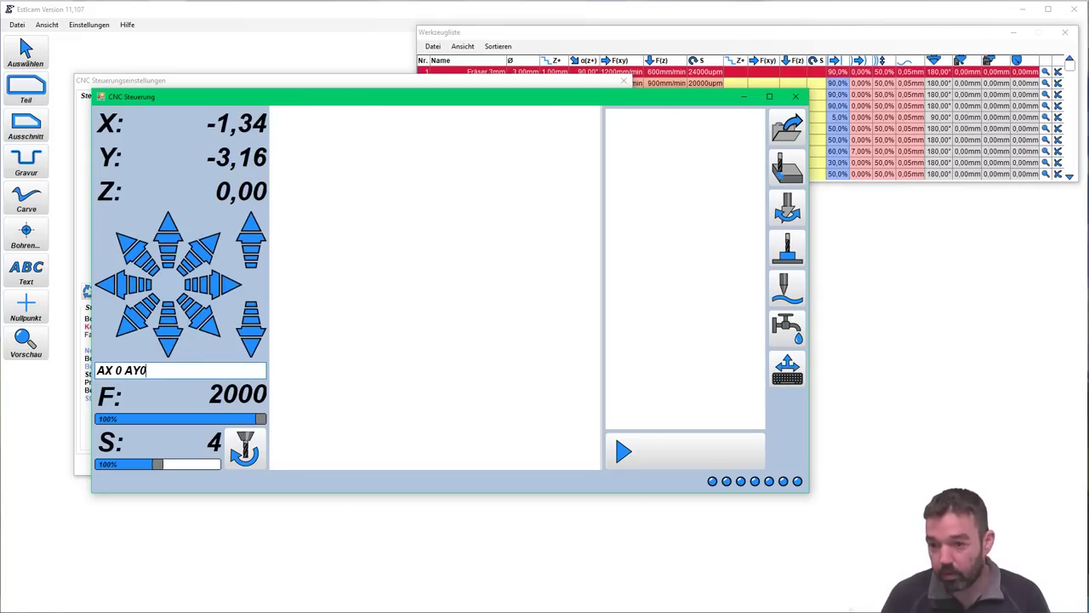
{"action": "key", "text": "Return"}
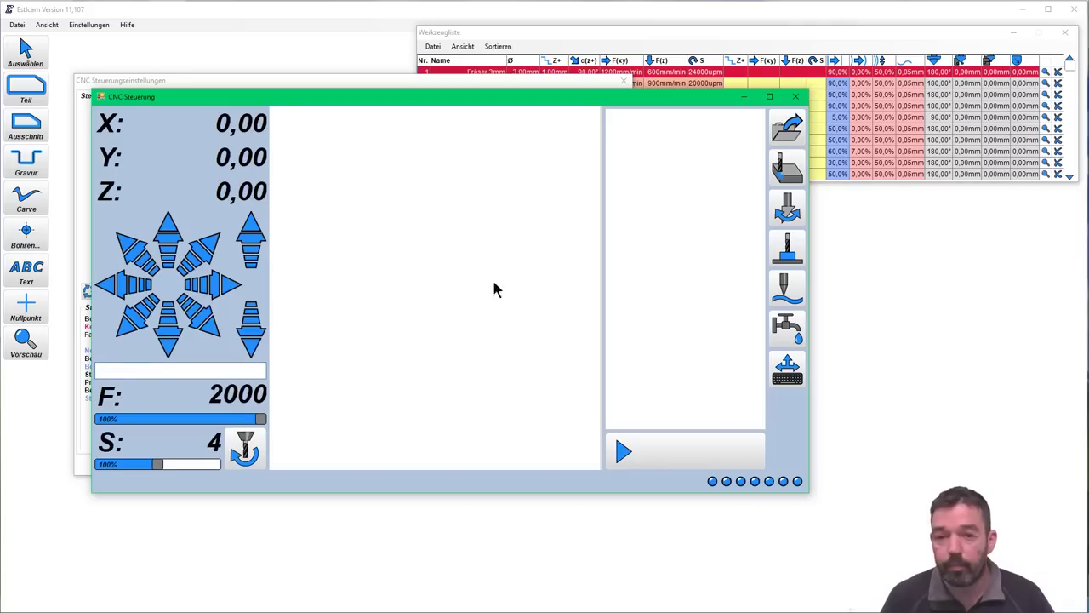
{"action": "left_click", "coordinate": [796, 96]}
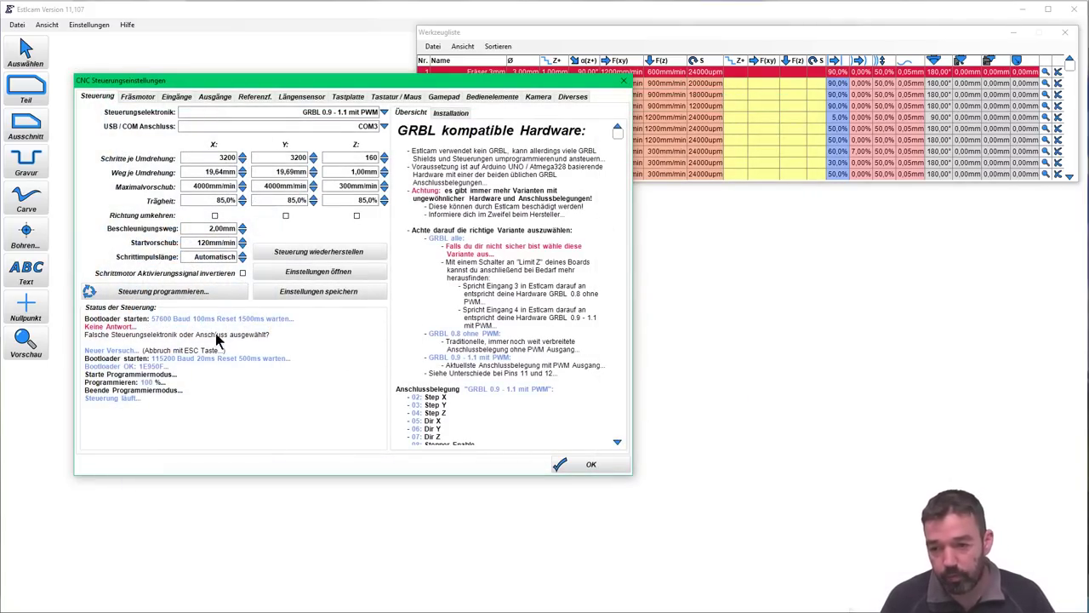
Restore the controller from the CNC settings, accept the settings, and put the LaserGRBL window away
{"action": "left_click", "coordinate": [336, 252]}
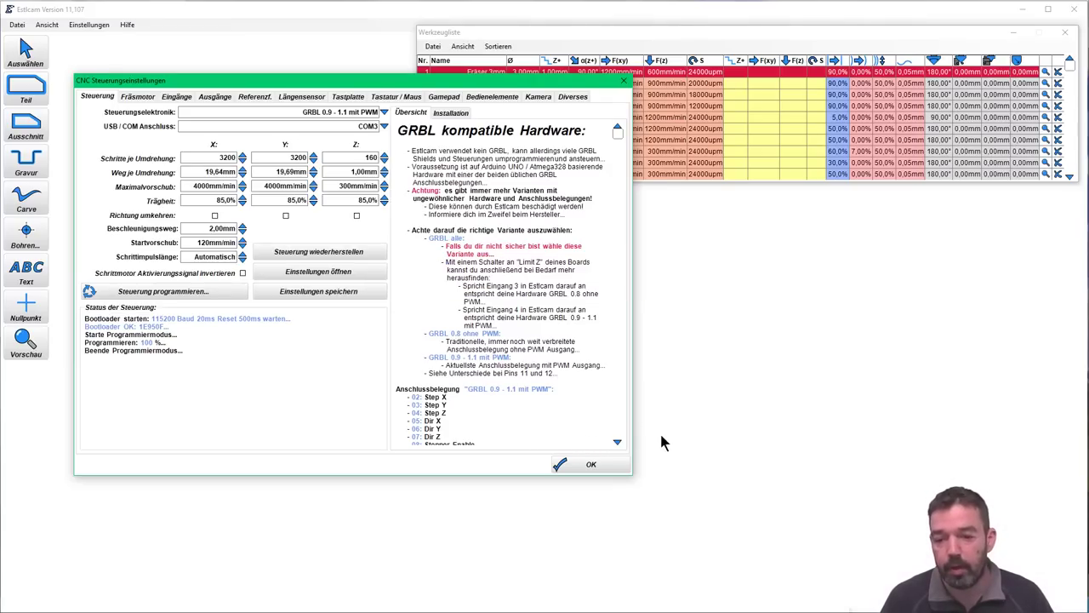
{"action": "left_click", "coordinate": [604, 468]}
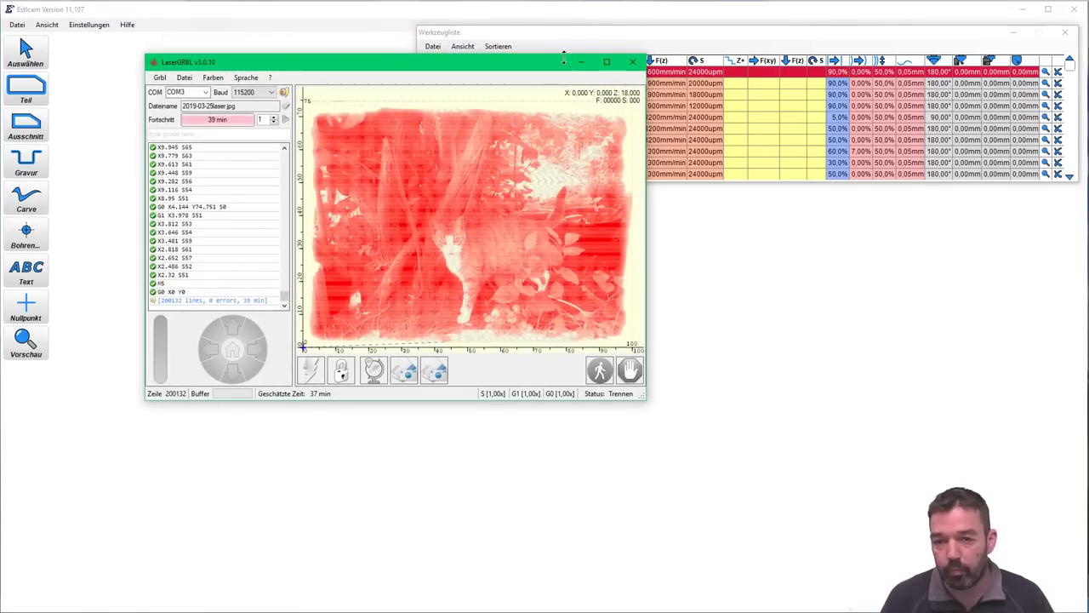
{"action": "left_click", "coordinate": [582, 62]}
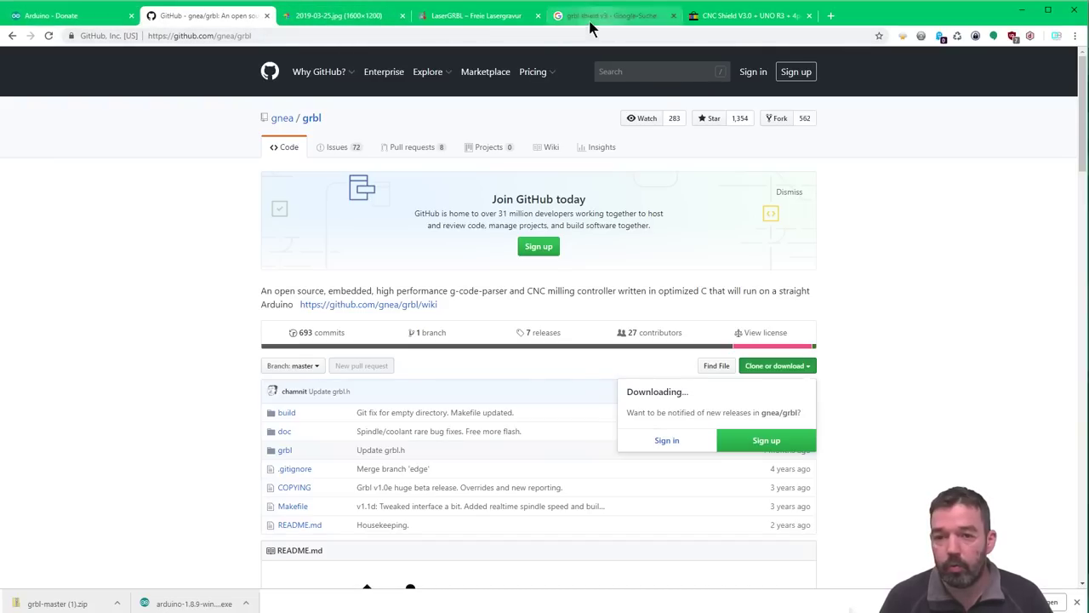
Go to the LaserGRBL website in the browser and open the latest stable release's download page on GitHub
{"action": "left_click", "coordinate": [487, 18]}
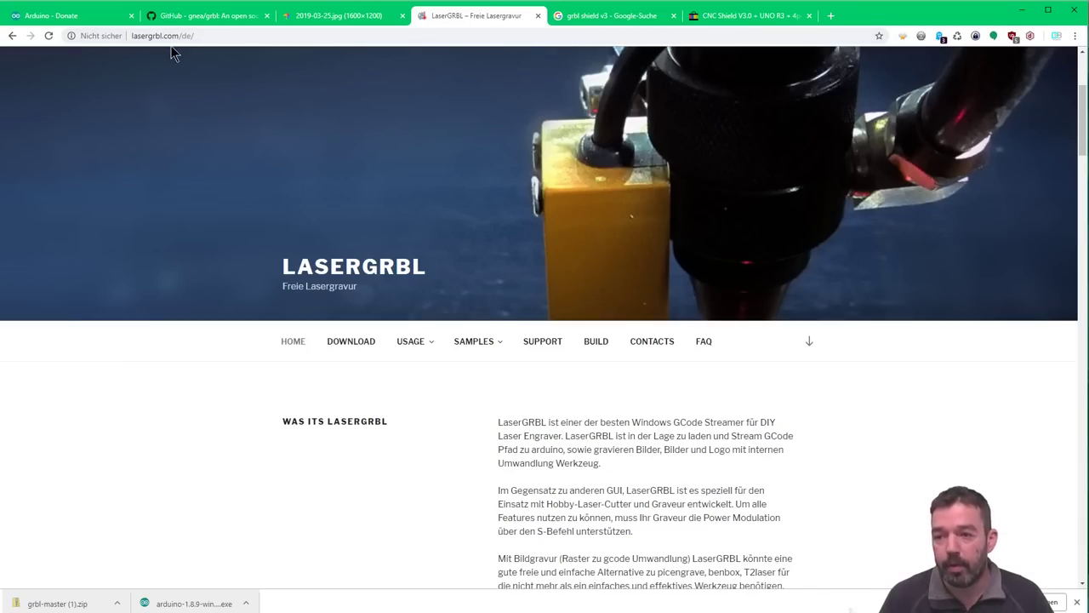
{"action": "scroll", "coordinate": [625, 387], "scroll_direction": "down", "scroll_amount": 2}
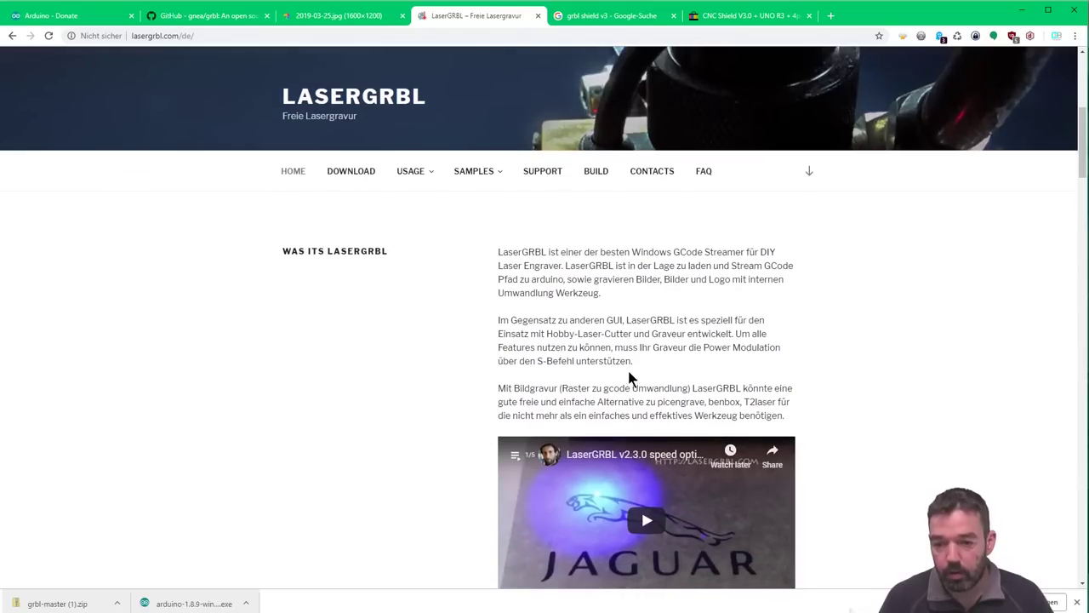
{"action": "scroll", "coordinate": [545, 298], "scroll_direction": "up", "scroll_amount": 2}
{"action": "left_click", "coordinate": [352, 342]}
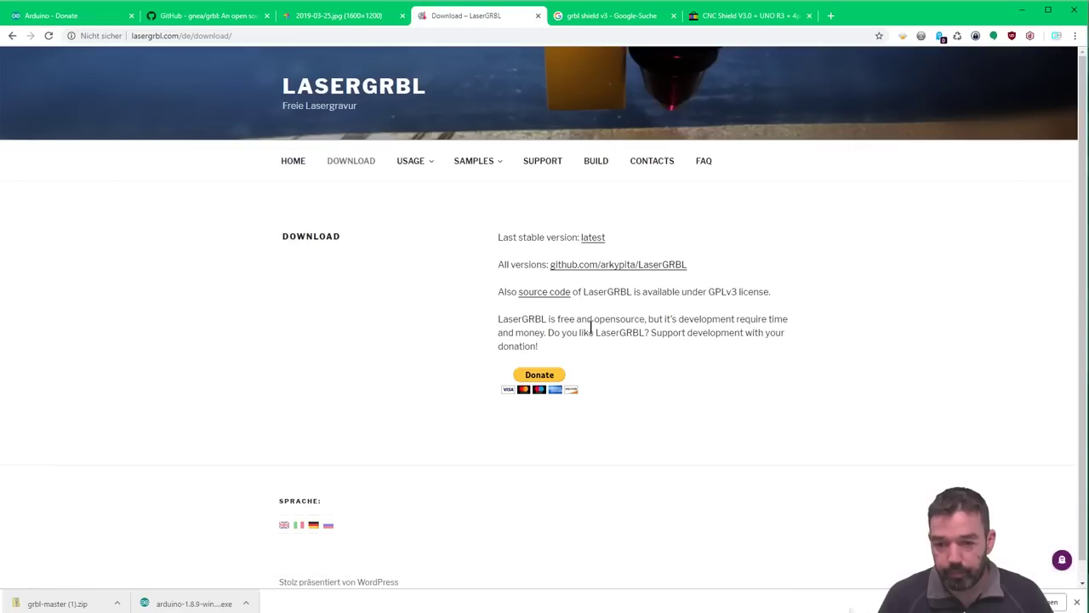
{"action": "left_click", "coordinate": [593, 240]}
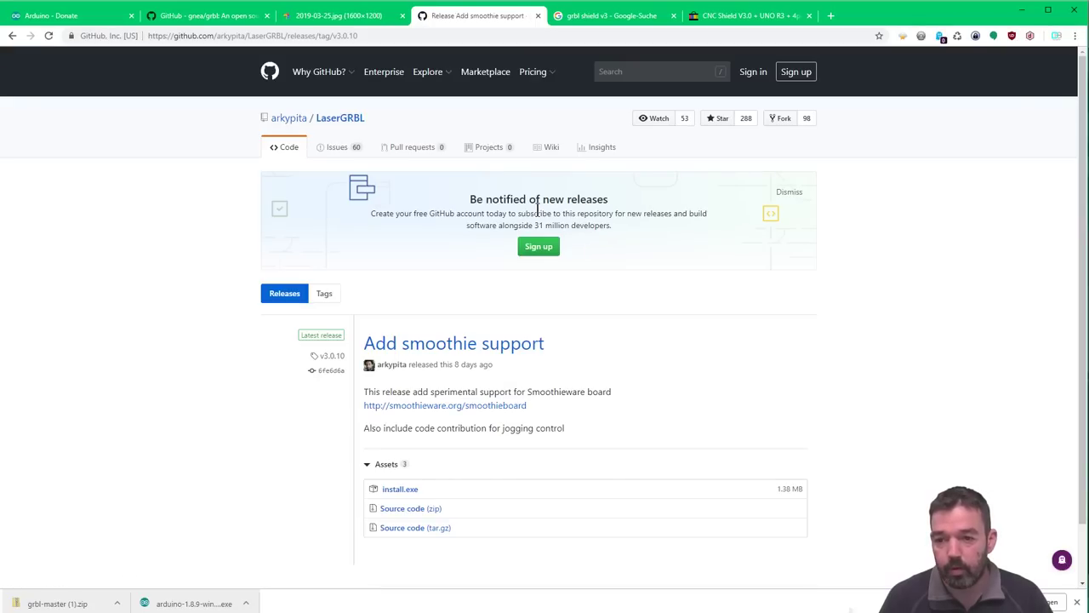
{"action": "scroll", "coordinate": [655, 315], "scroll_direction": "down", "scroll_amount": 1}
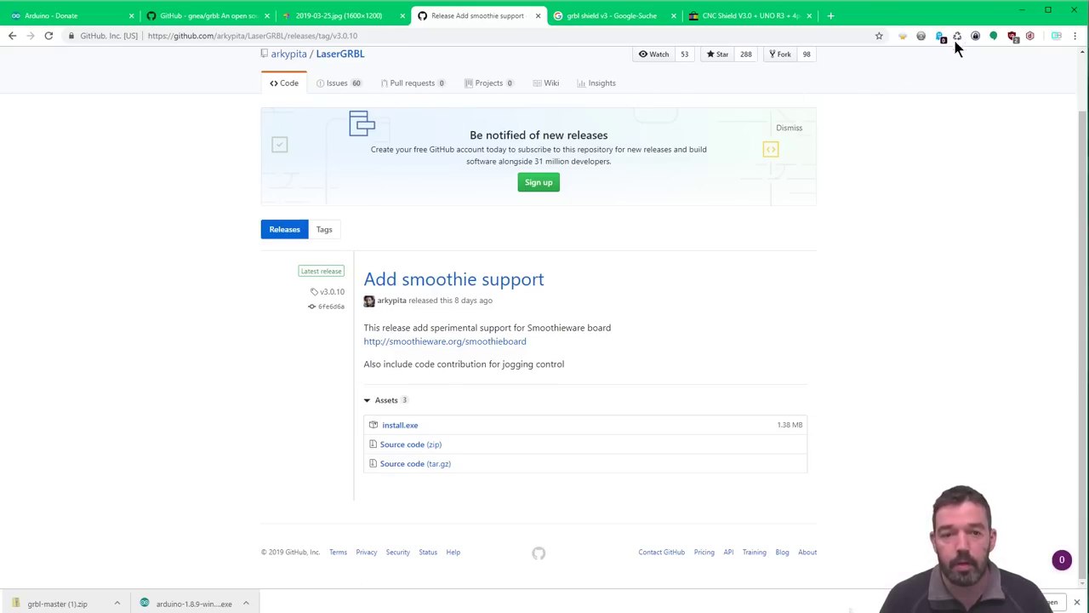
Switch to LaserGRBL, open the settings of the custom button with M03 S10, and check its icon image choices without changing them
{"action": "key", "text": "alt+Tab"}
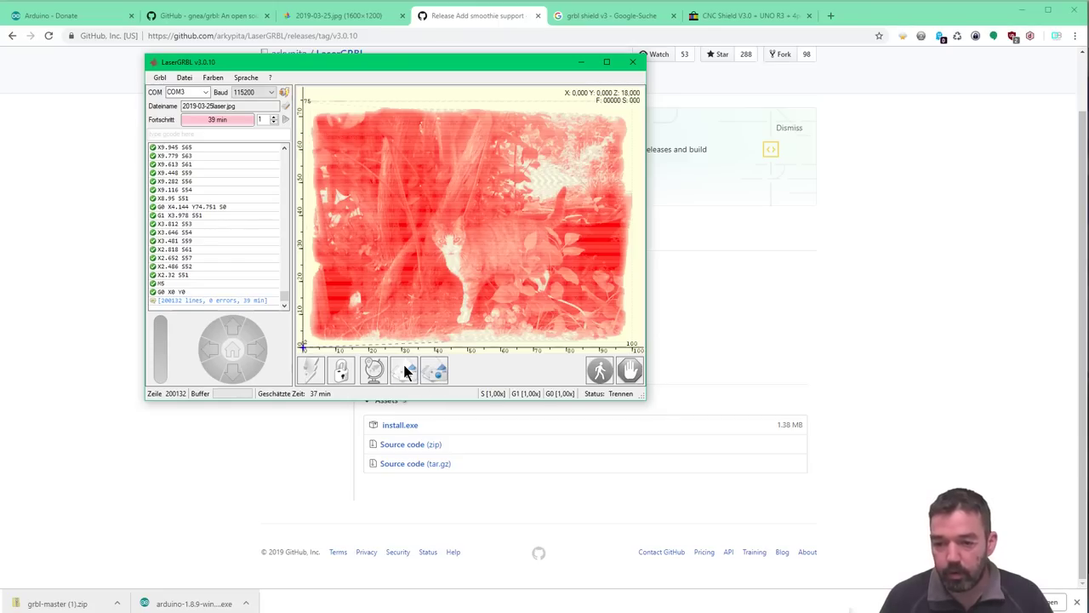
{"action": "right_click", "coordinate": [467, 377]}
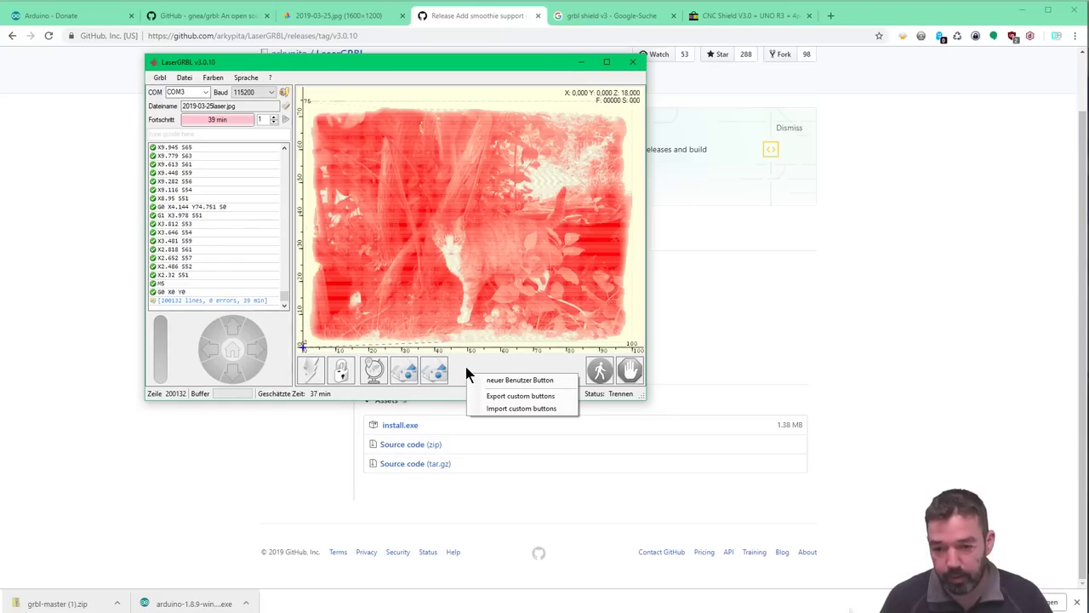
{"action": "left_click", "coordinate": [550, 368]}
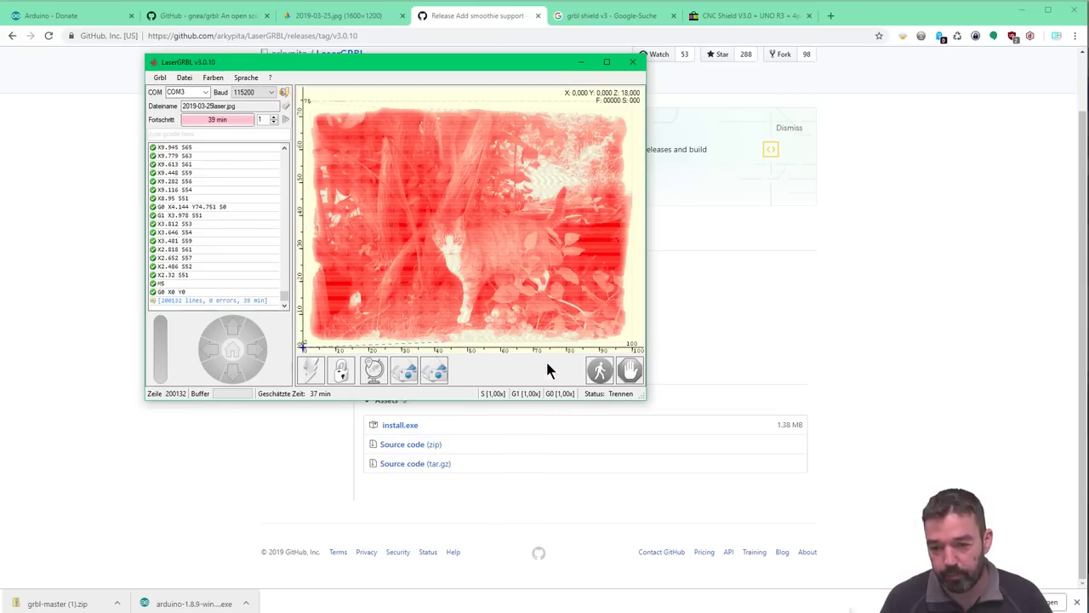
{"action": "right_click", "coordinate": [406, 380]}
{"action": "left_click", "coordinate": [491, 395]}
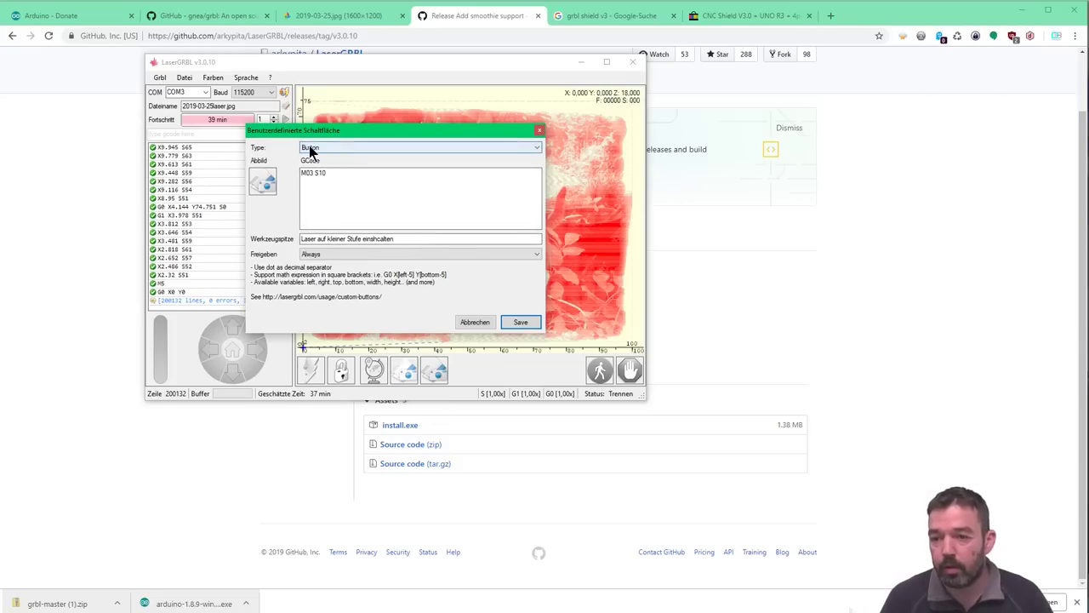
{"action": "left_click", "coordinate": [261, 181]}
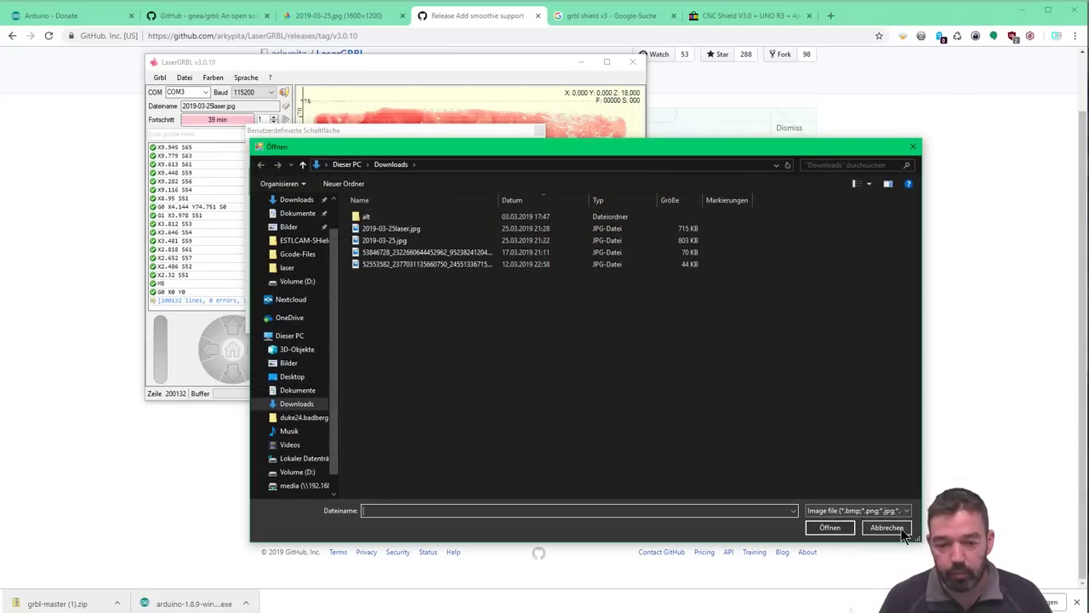
{"action": "left_click", "coordinate": [889, 526]}
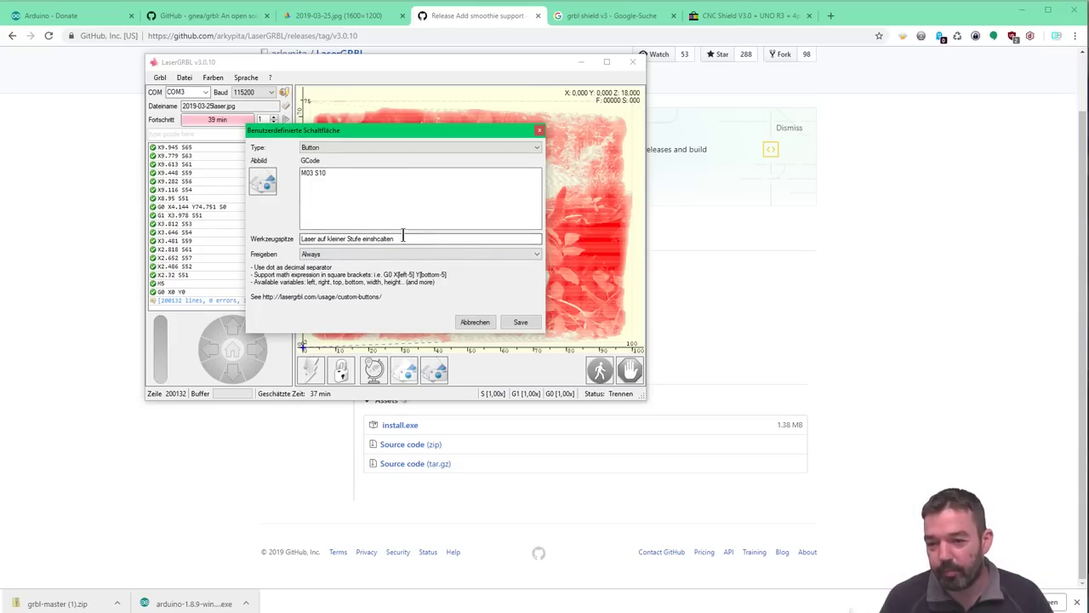
Correct the custom button's tooltip to "Laser auf kleiner Stufe einschalten" and save the button
{"action": "left_click", "coordinate": [377, 238]}
{"action": "key", "text": "BackSpace"}
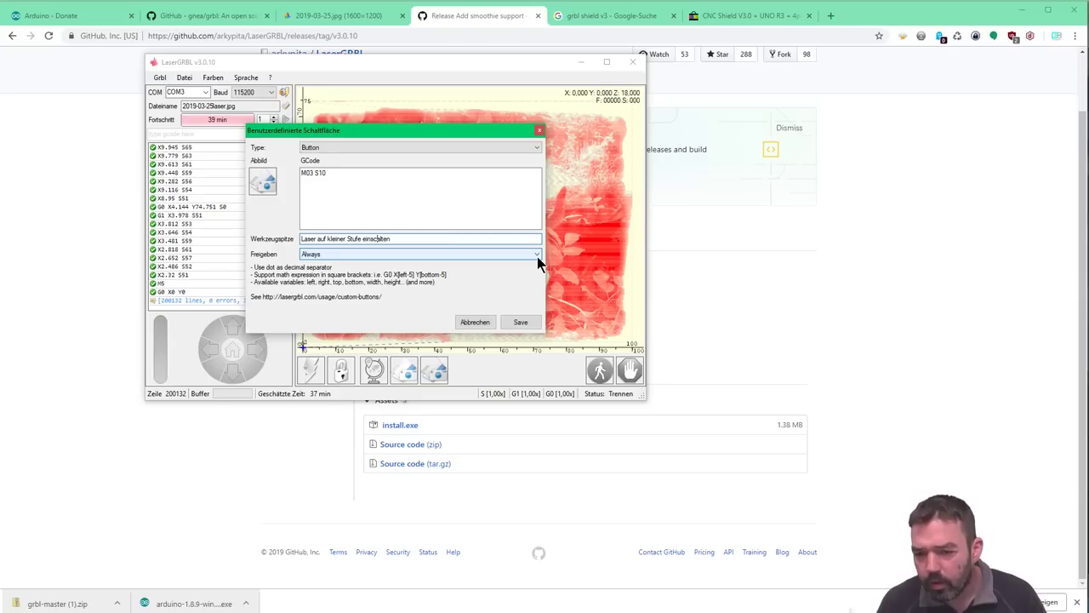
{"action": "type", "text": "h"}
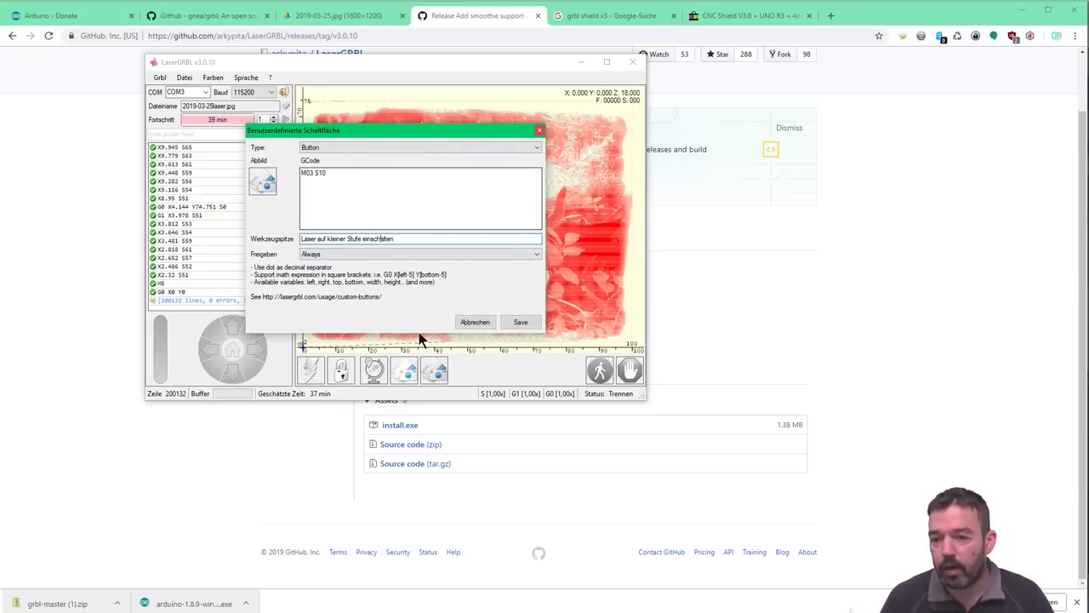
{"action": "left_click", "coordinate": [521, 322]}
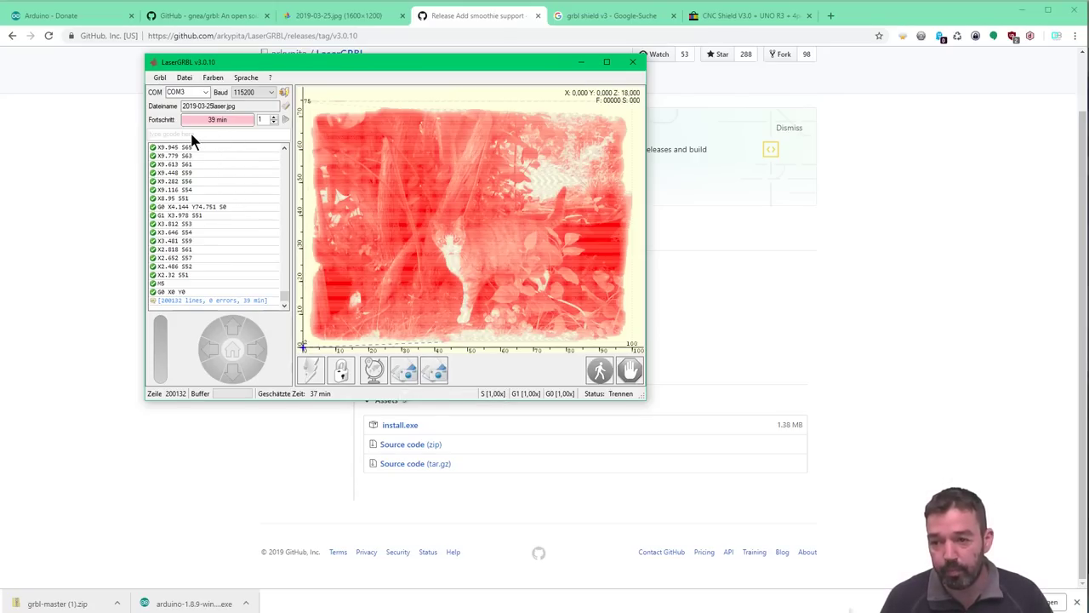
Connect to the controller on COM3 and send the command G1 X0 Y0 F3000
{"action": "left_click", "coordinate": [284, 92]}
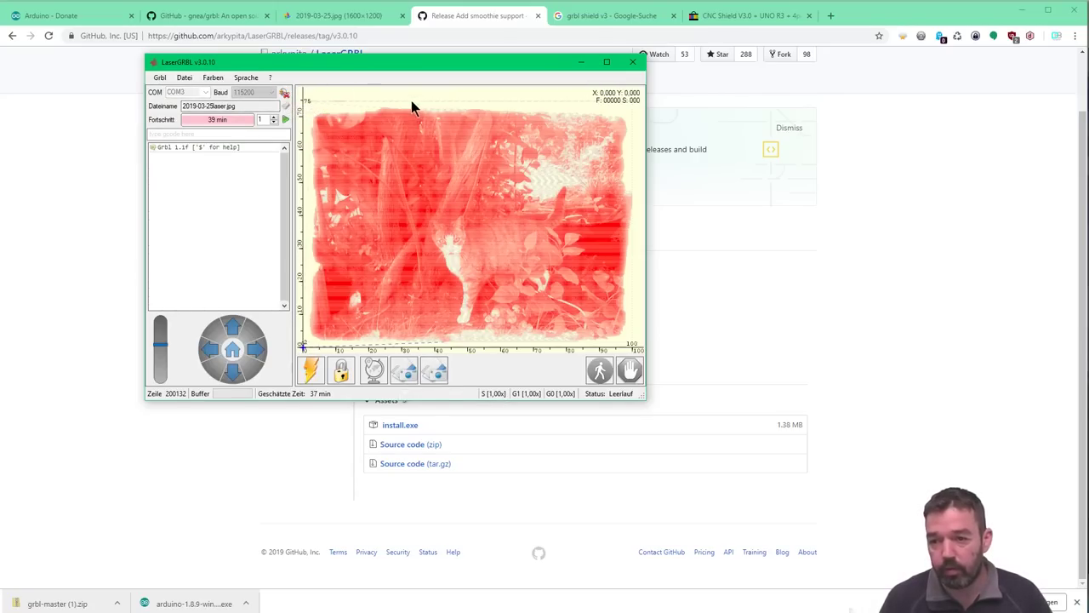
{"action": "left_click", "coordinate": [178, 134]}
{"action": "type", "text": "G1"}
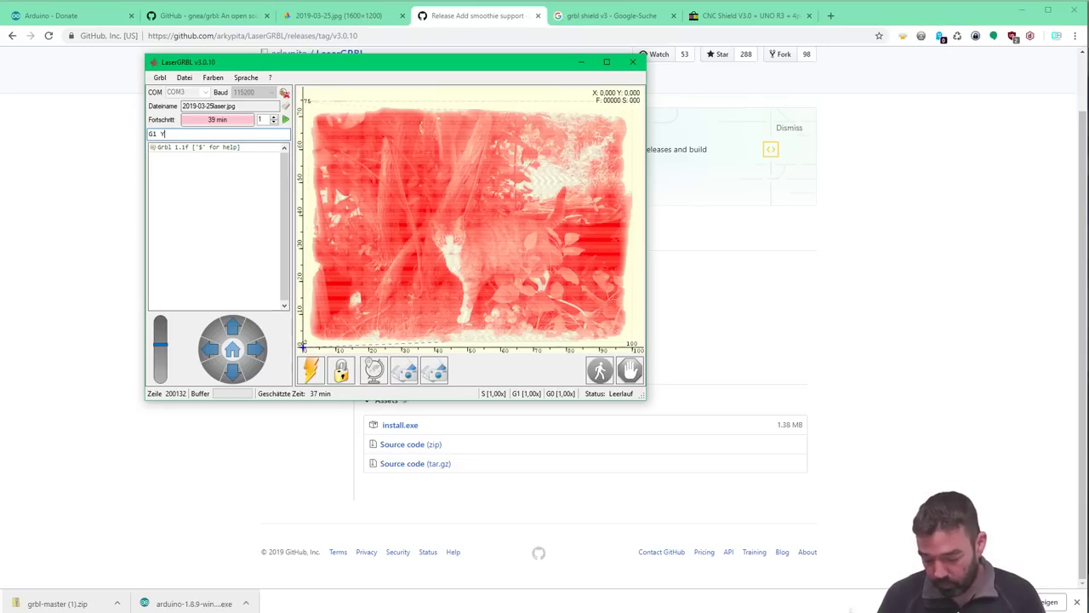
{"action": "type", "text": " X0 "}
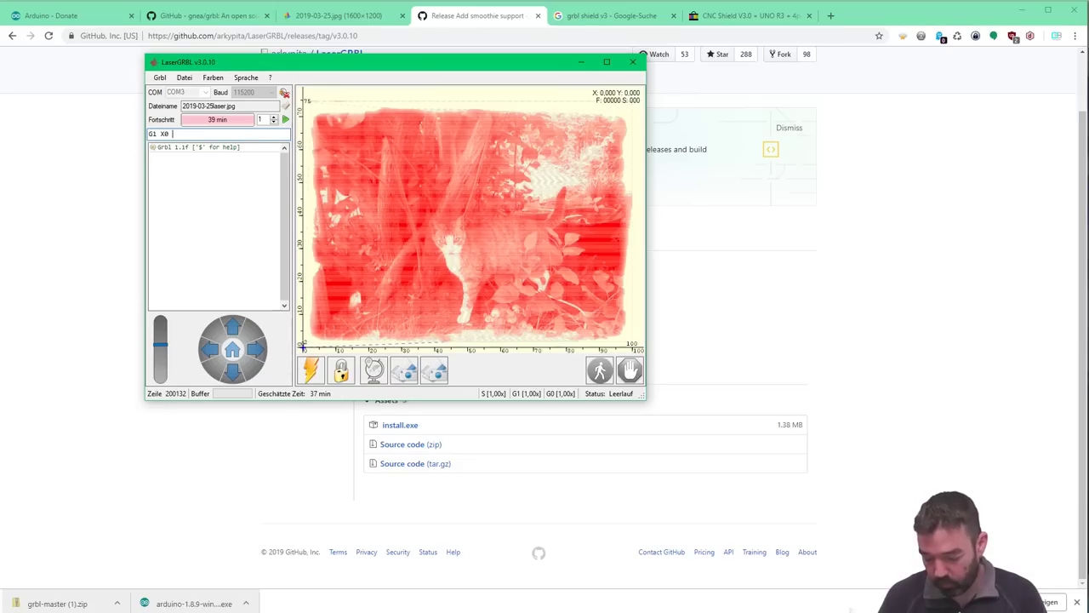
{"action": "type", "text": "Y0 F3"}
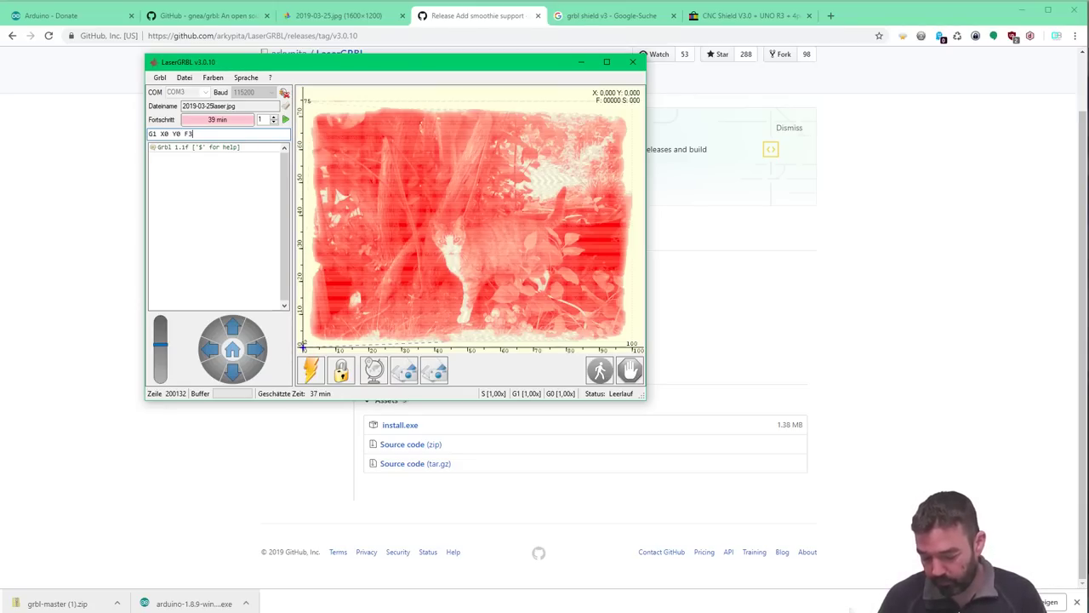
{"action": "type", "text": "000"}
{"action": "key", "text": "Return"}
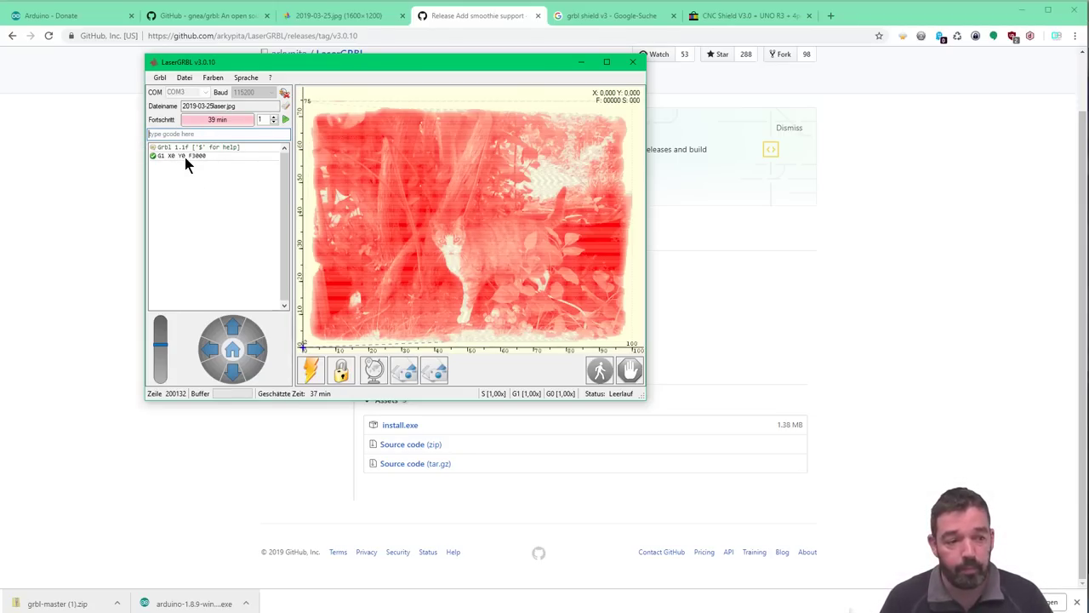
Switch the laser on at low power with the M03 S10 custom button and send G1 Z18 F200
{"action": "left_click", "coordinate": [408, 381]}
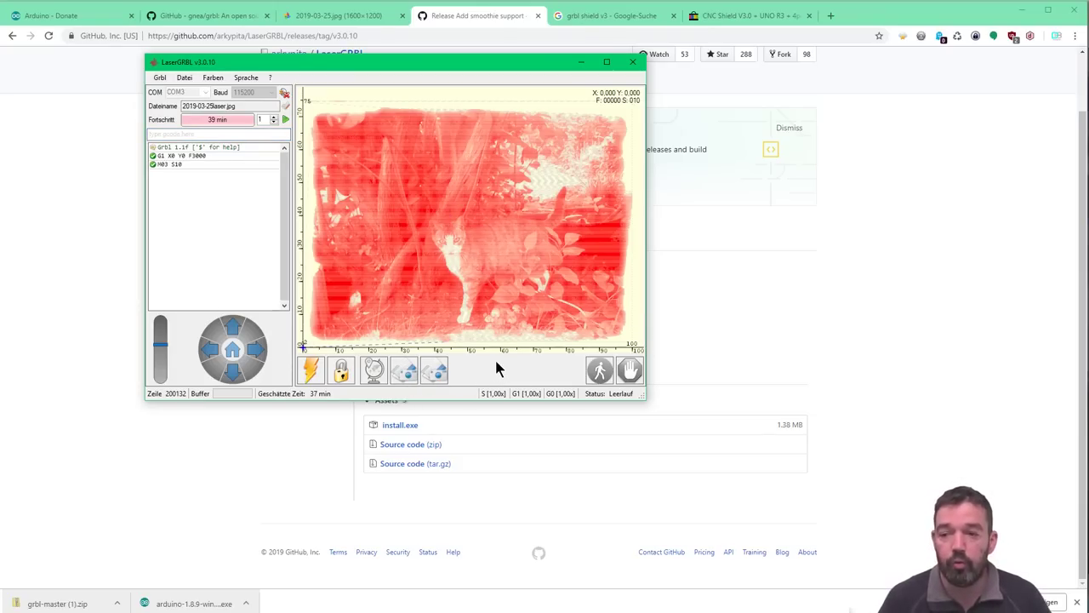
{"action": "left_click", "coordinate": [226, 135]}
{"action": "type", "text": "G1 Z12"}
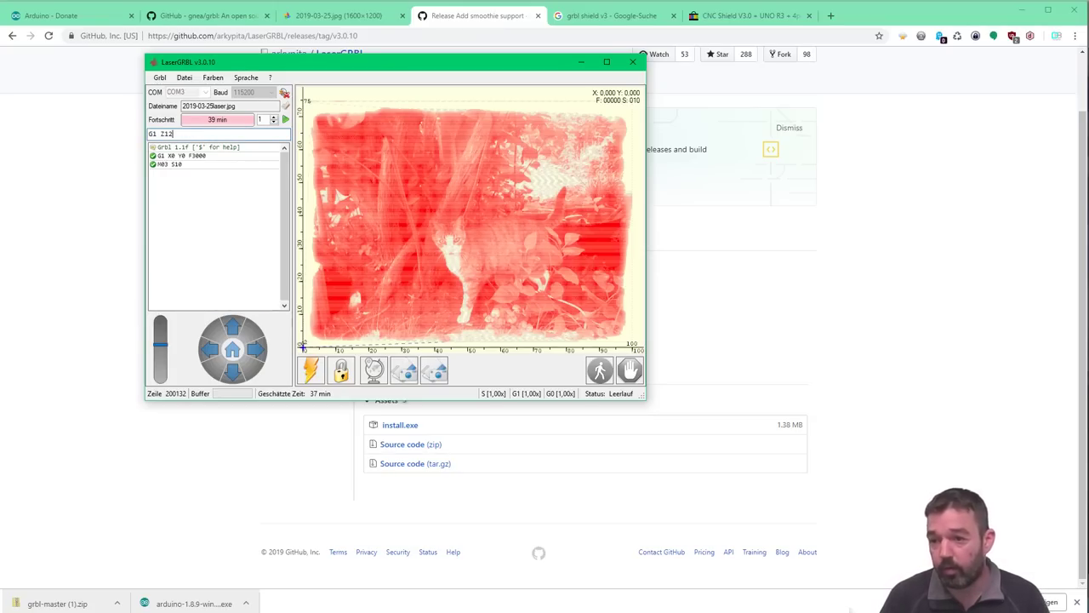
{"action": "key", "text": "BackSpace"}
{"action": "key", "text": "BackSpace"}
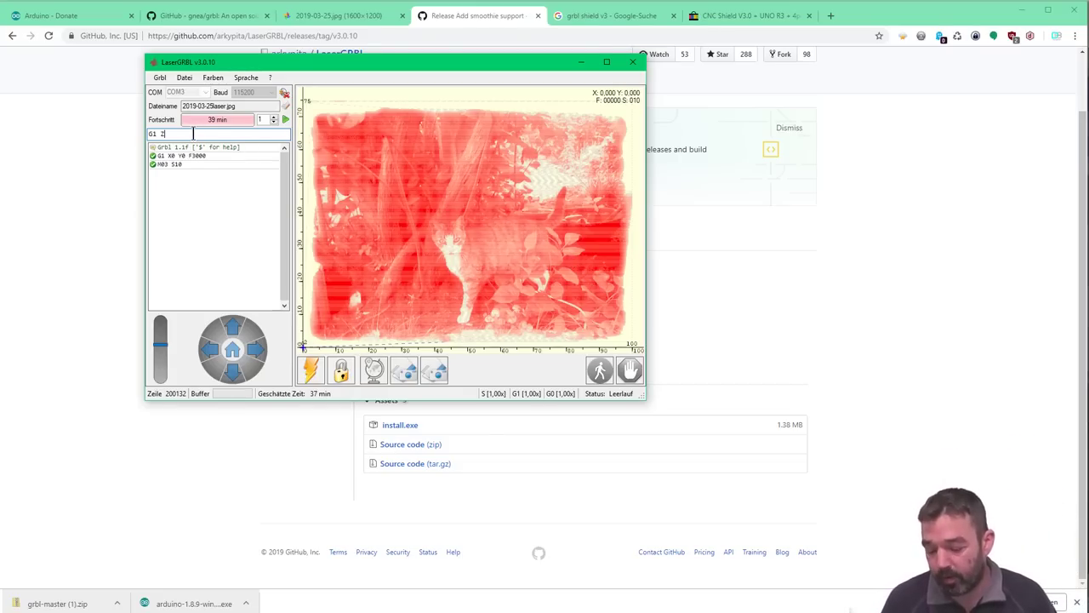
{"action": "type", "text": "10"}
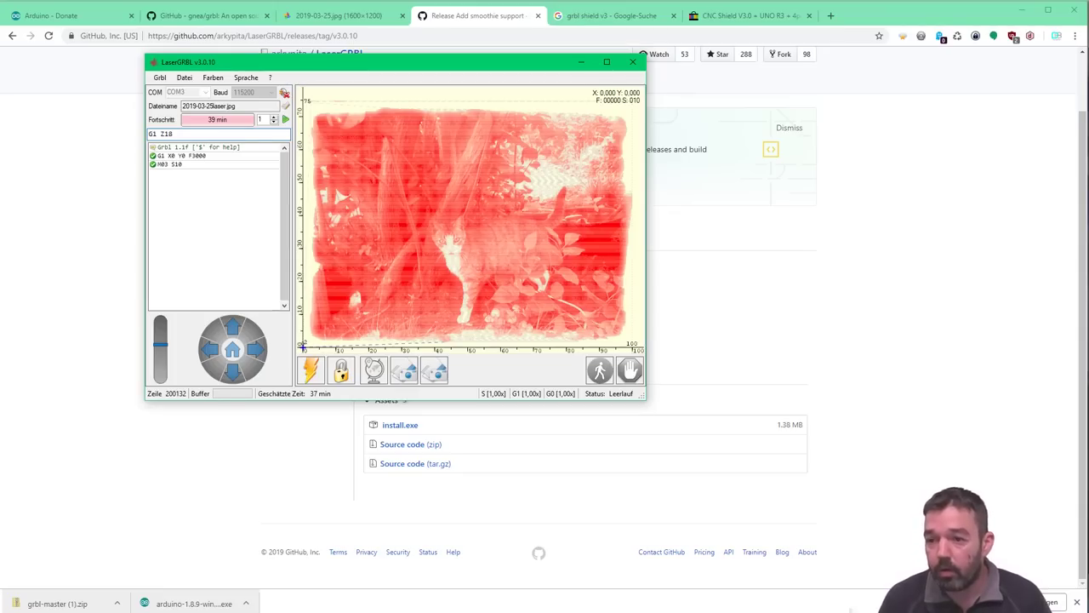
{"action": "type", "text": " F20"}
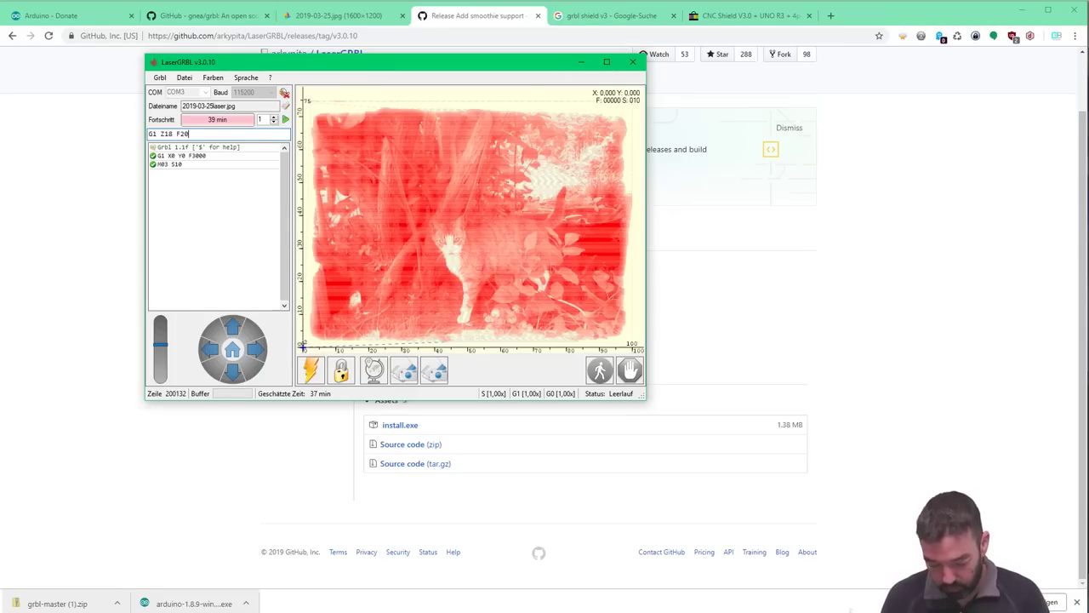
{"action": "type", "text": "0"}
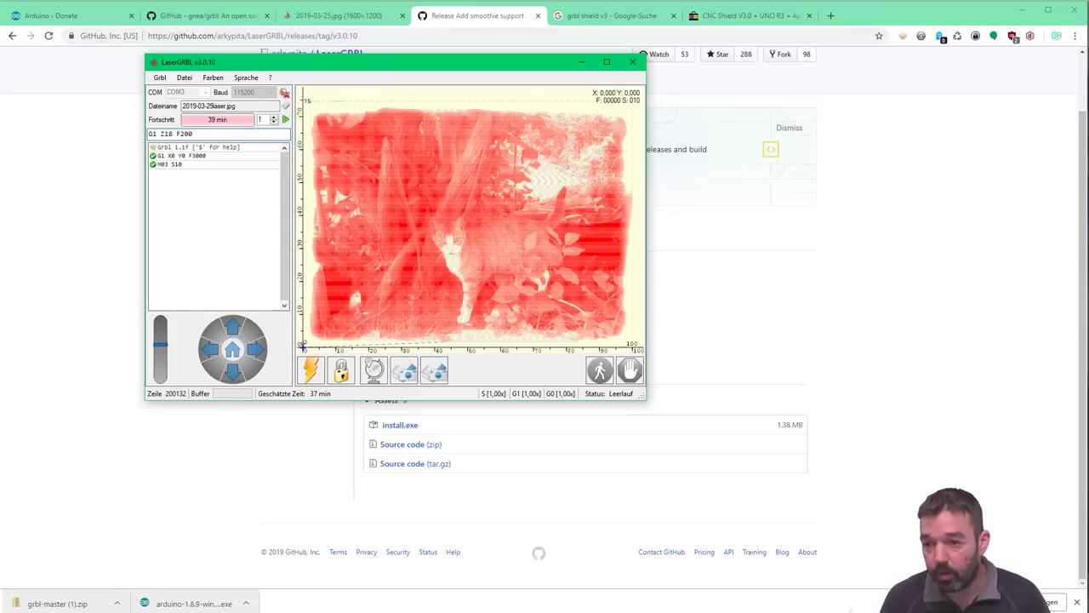
{"action": "key", "text": "Return"}
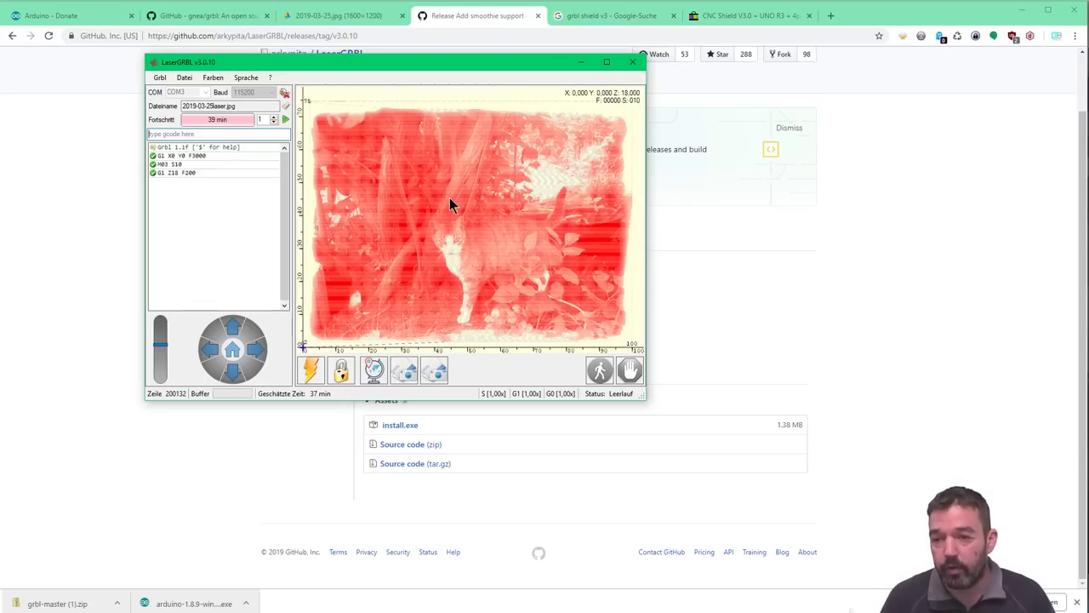
Open 2019-03-25laser.jpg for raster import, lower its contrast, and reduce the white clipping to the minimum
{"action": "left_click", "coordinate": [187, 78]}
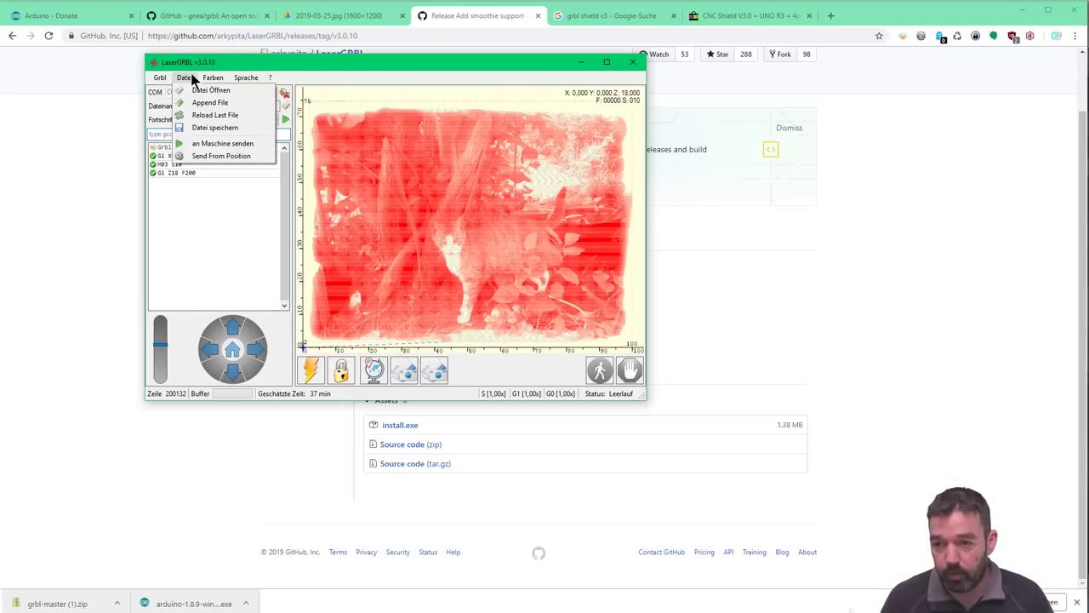
{"action": "left_click", "coordinate": [208, 90]}
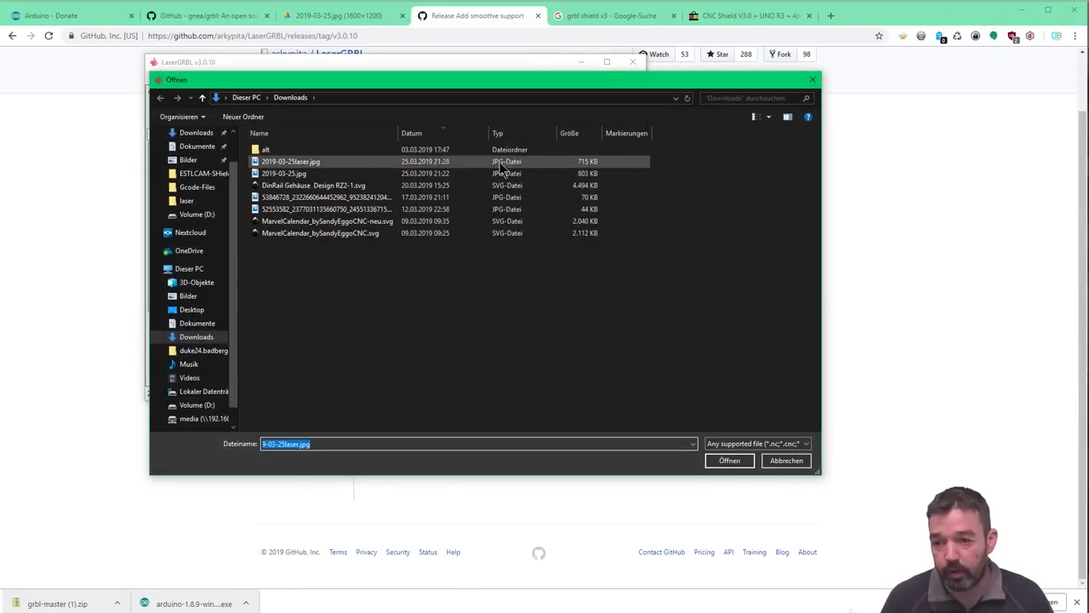
{"action": "left_click", "coordinate": [311, 161]}
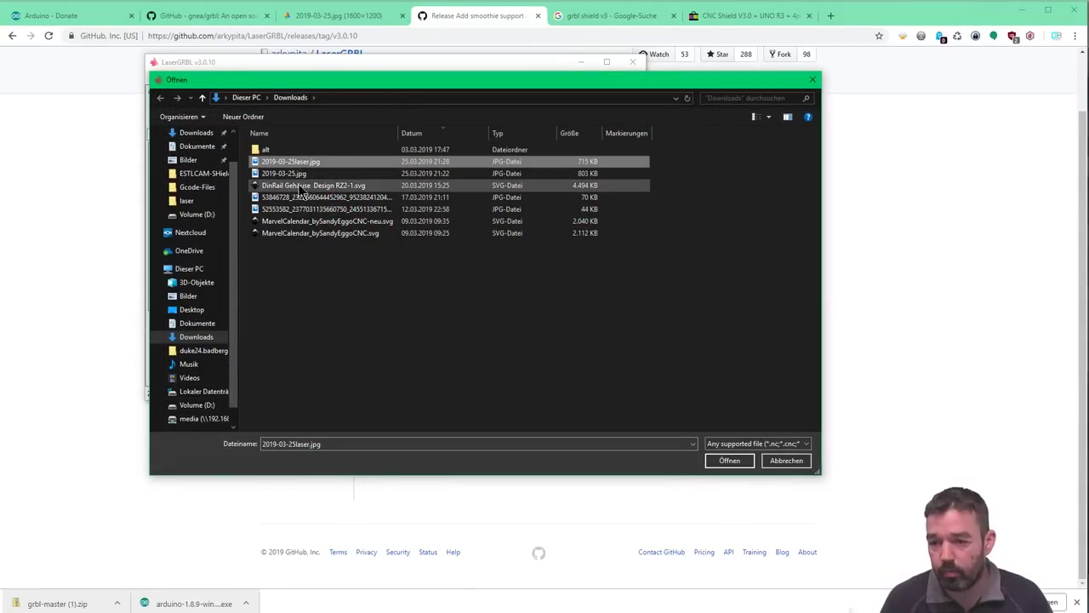
{"action": "left_click", "coordinate": [730, 461]}
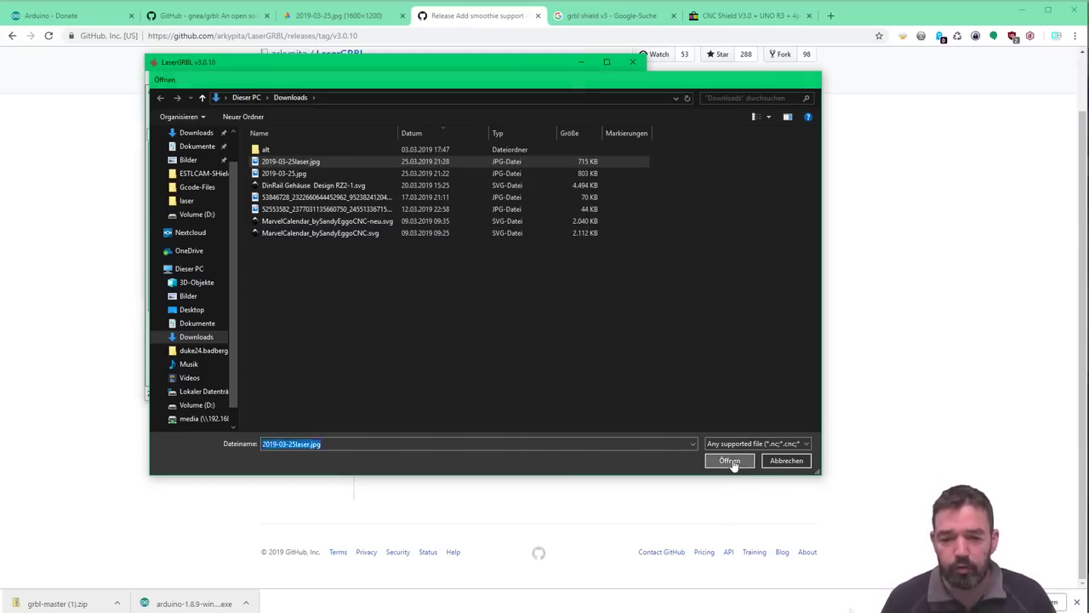
{"action": "left_click_drag", "start_coordinate": [953, 167], "coordinate": [711, 134]}
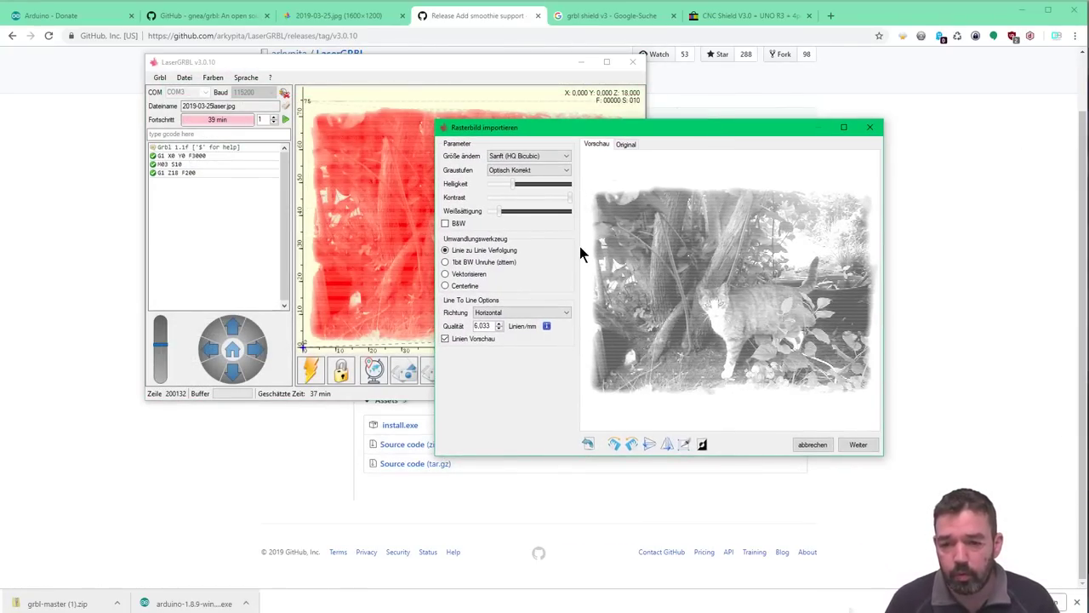
{"action": "left_click_drag", "start_coordinate": [495, 213], "coordinate": [517, 186]}
{"action": "left_click_drag", "start_coordinate": [517, 191], "coordinate": [519, 189]}
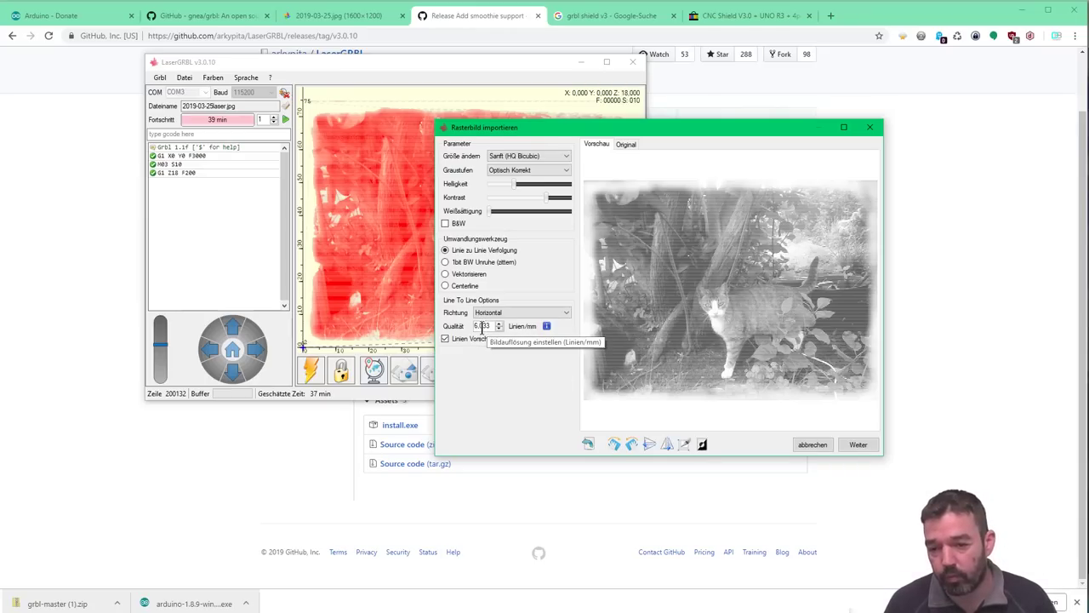
Look up the axis steps in defaults.h and set the resolution helper's $100 hardware resolution to 162,900 steps/mm
{"action": "left_click", "coordinate": [546, 328]}
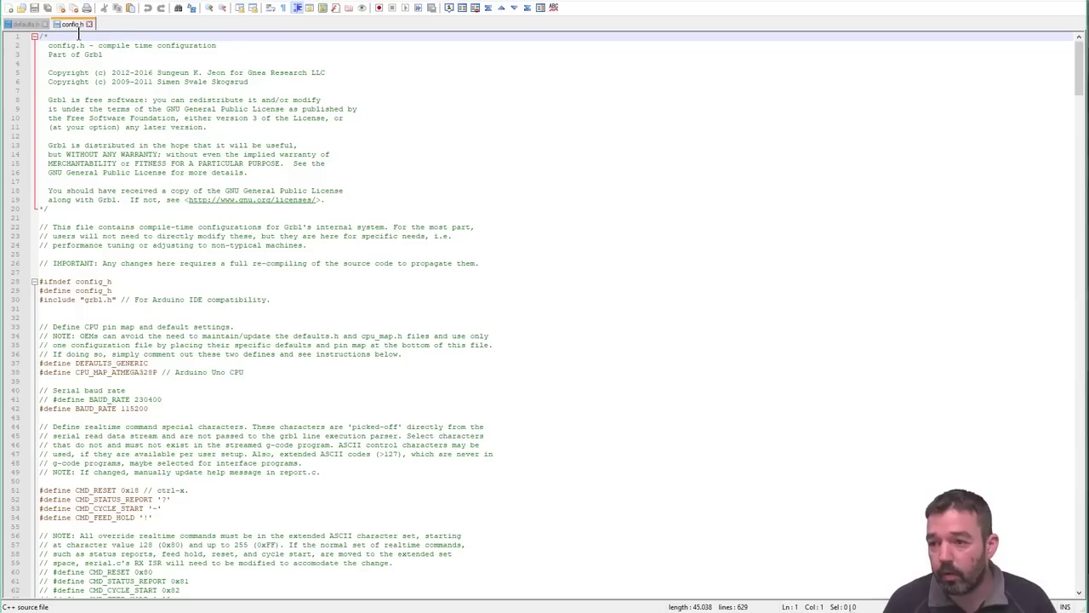
{"action": "left_click", "coordinate": [25, 24]}
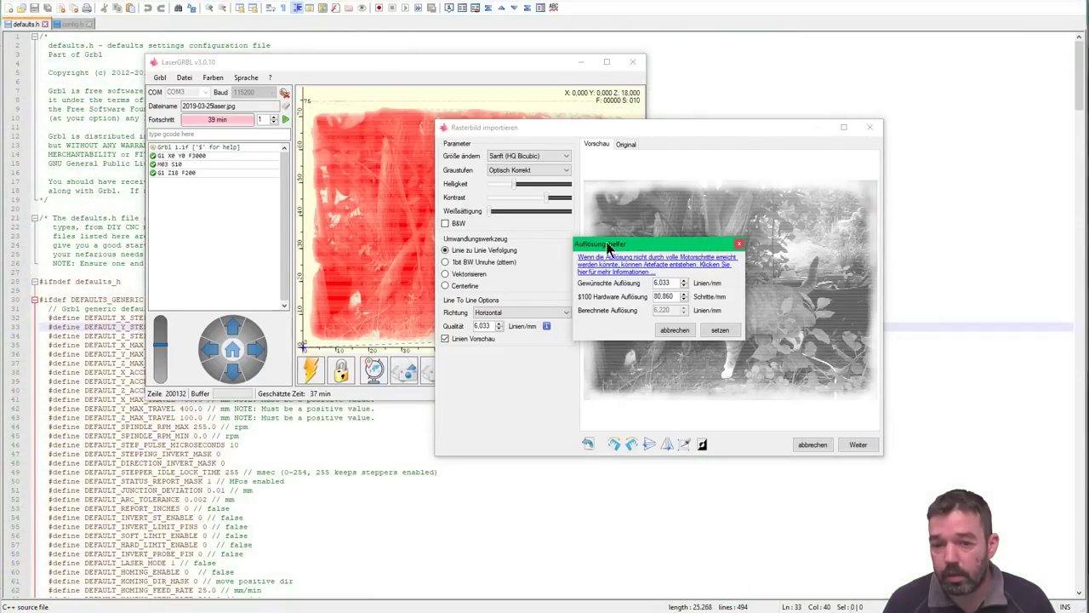
{"action": "left_click_drag", "start_coordinate": [678, 296], "coordinate": [614, 297]}
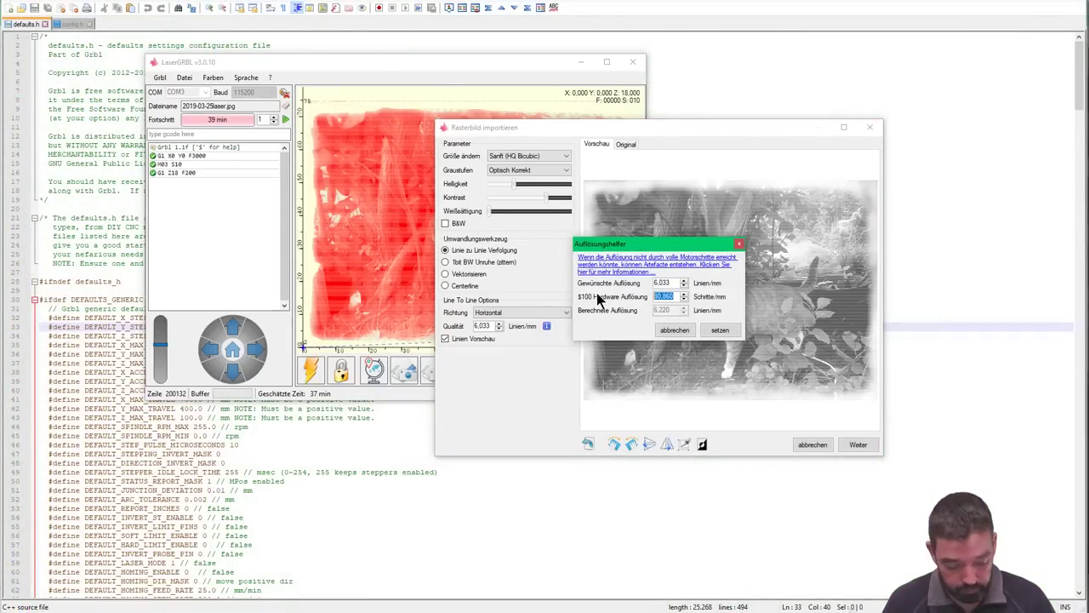
{"action": "type", "text": "16"}
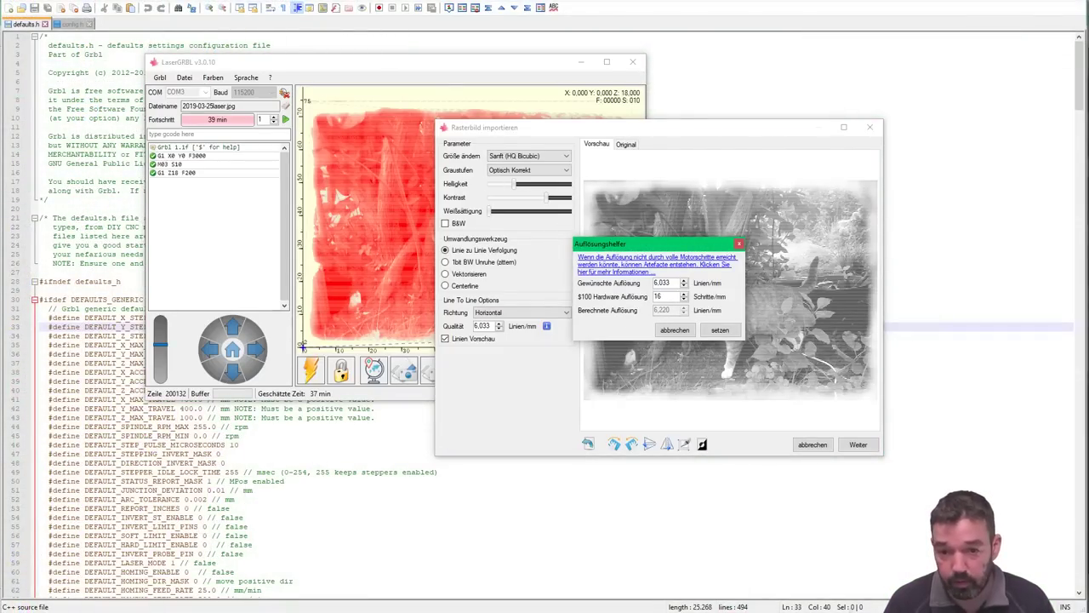
{"action": "type", "text": "2,5"}
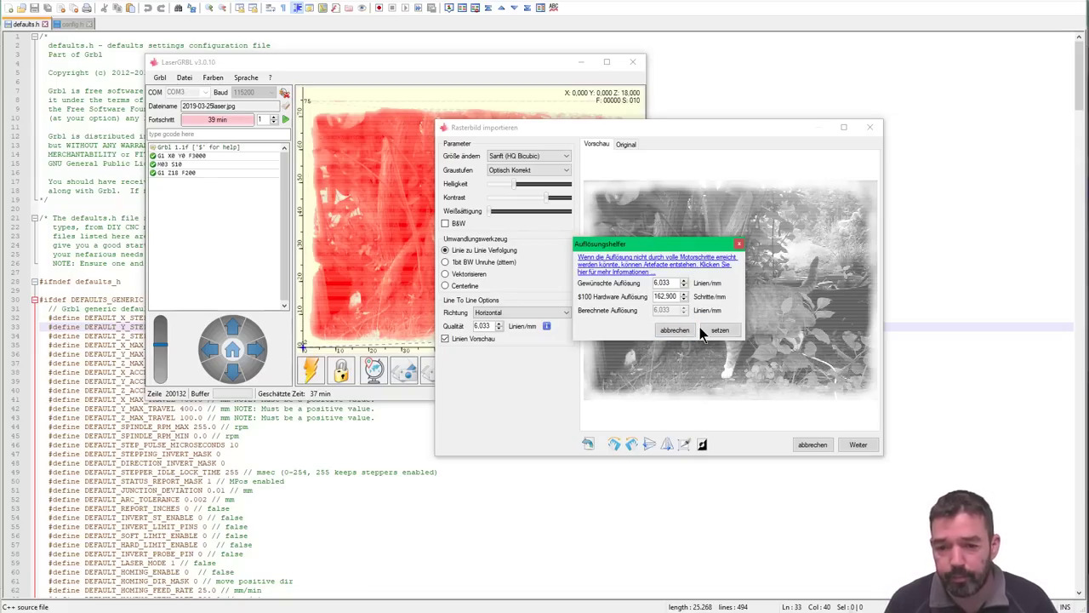
Set the desired resolution to 6 lines/mm, apply the resolution helper, and show the original image for comparison
{"action": "left_click", "coordinate": [668, 283]}
{"action": "type", "text": "6"}
{"action": "key", "text": "Tab"}
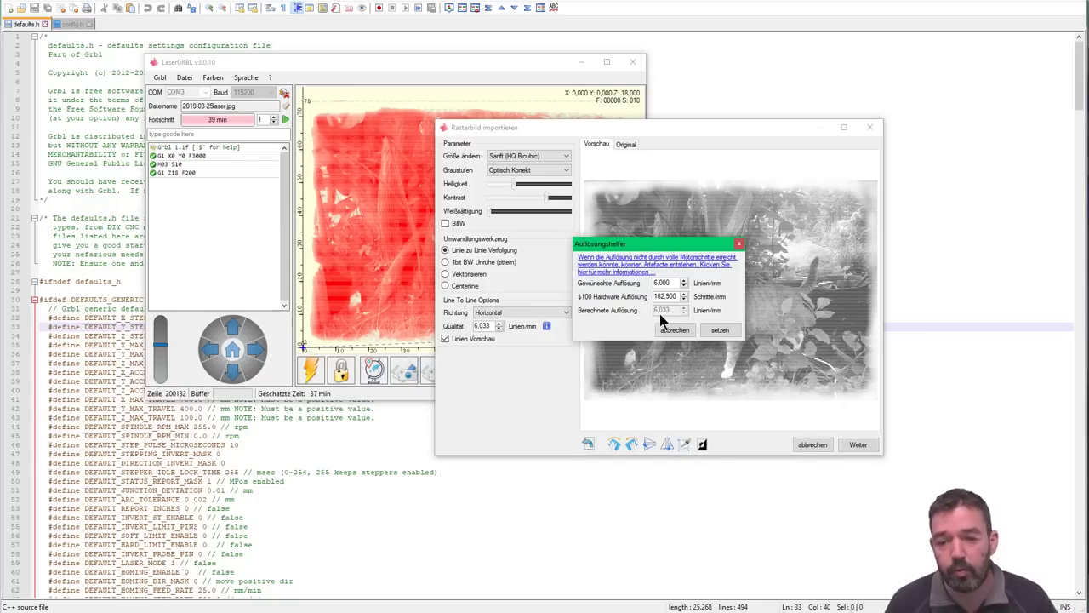
{"action": "left_click", "coordinate": [720, 330]}
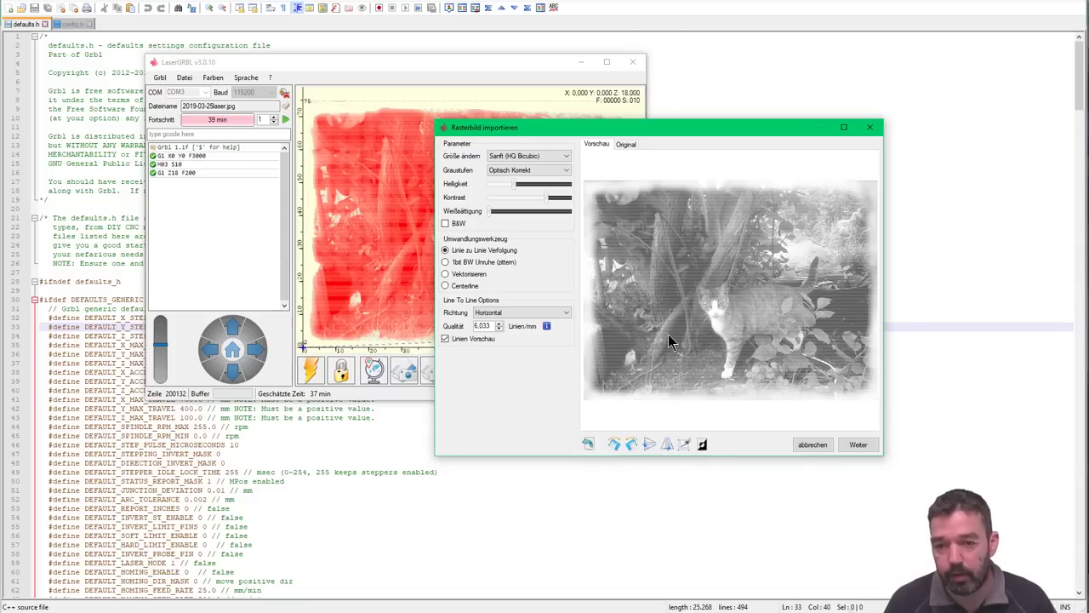
{"action": "left_click", "coordinate": [627, 145]}
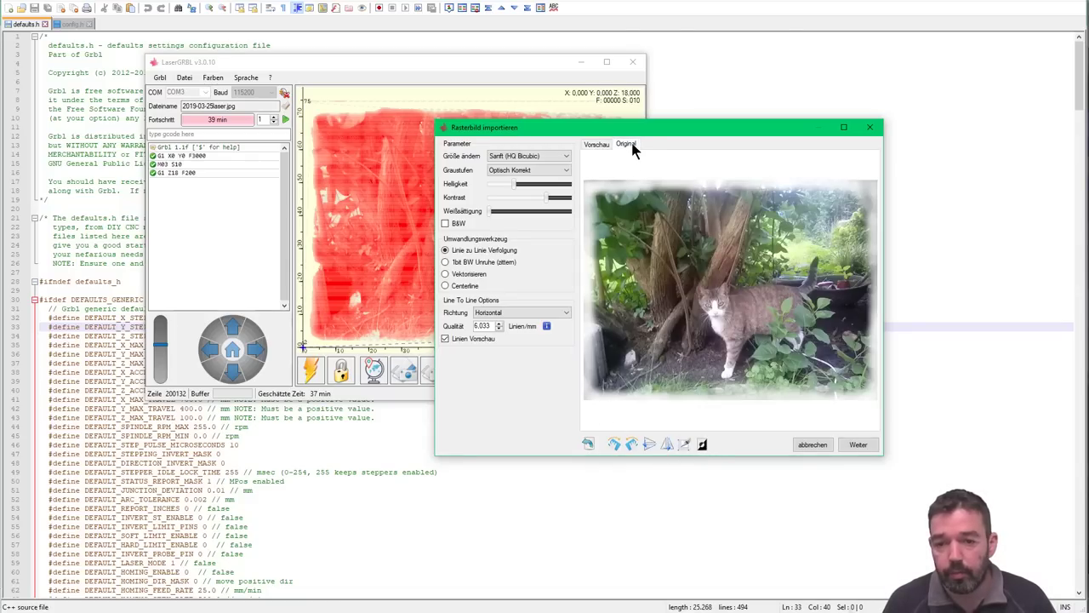
Compare the raster preview with the original photo, and check how the B&W option alters the image
{"action": "left_click", "coordinate": [597, 146]}
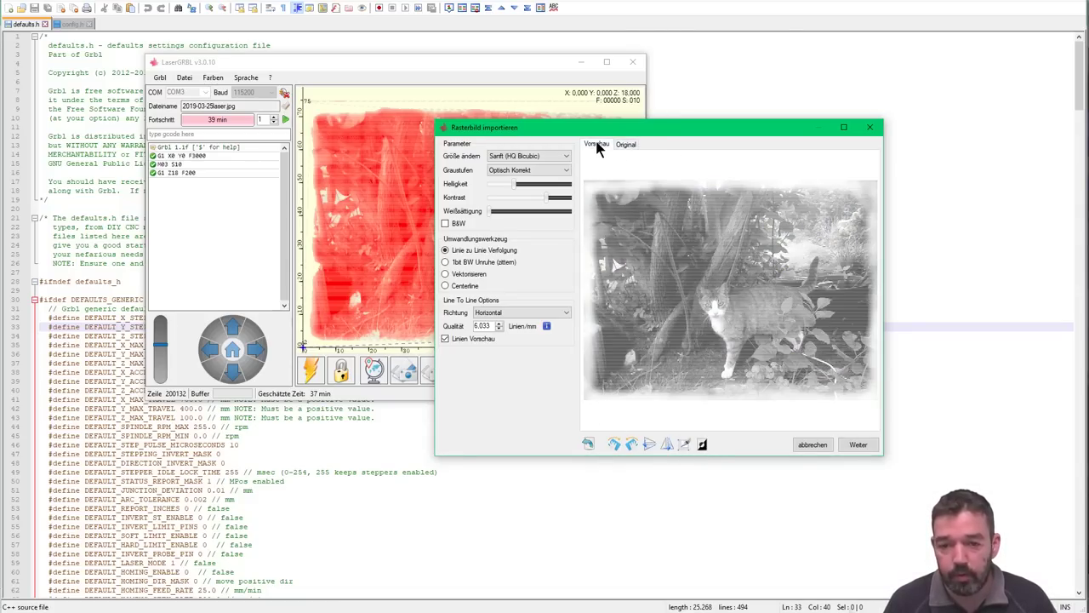
{"action": "left_click", "coordinate": [625, 145]}
{"action": "left_click", "coordinate": [596, 146]}
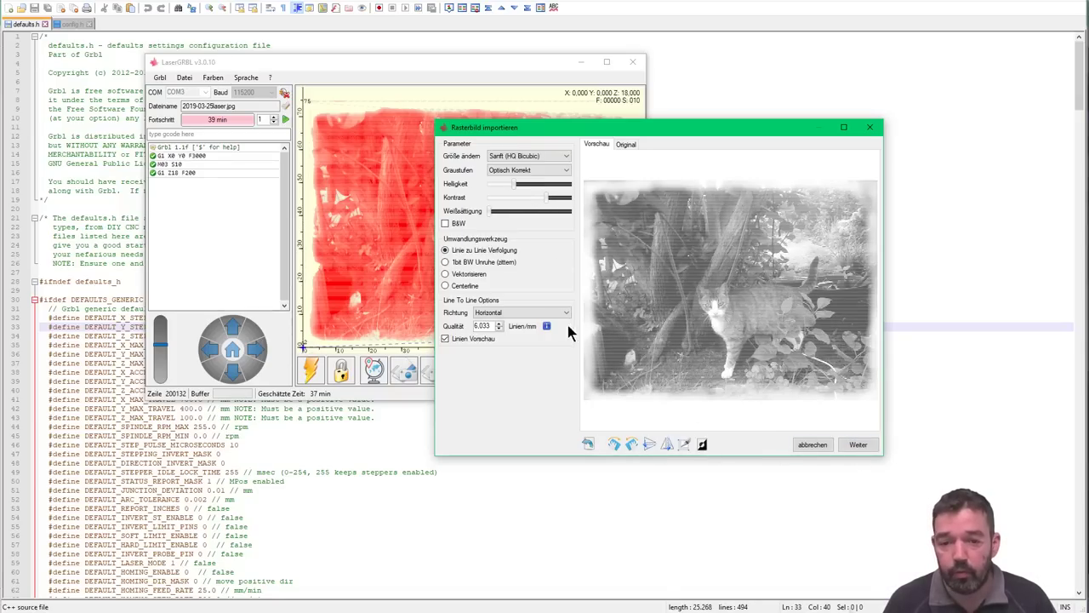
{"action": "left_click", "coordinate": [446, 223]}
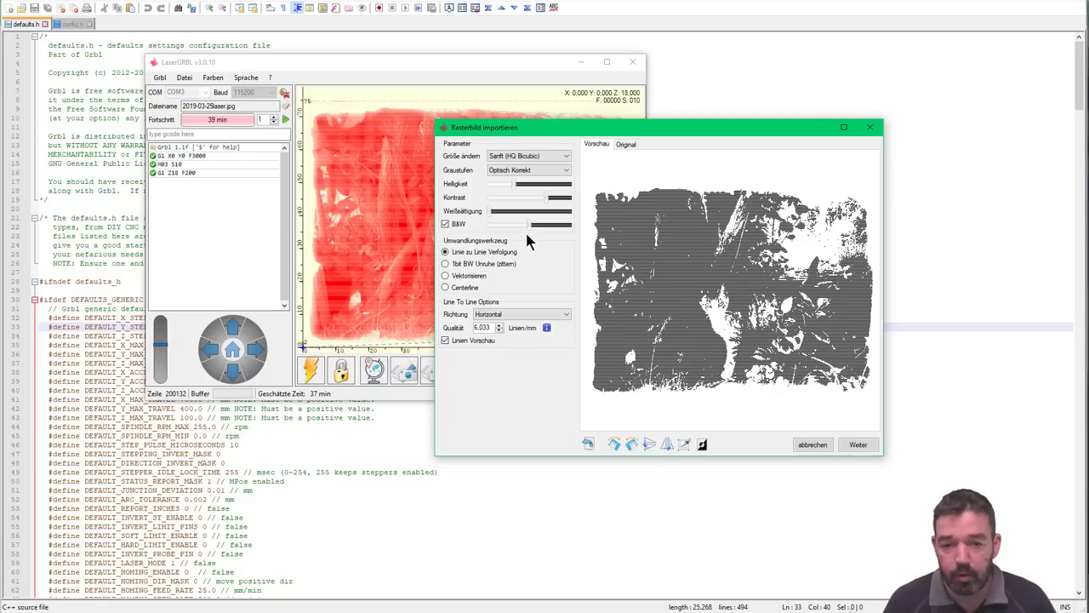
{"action": "left_click", "coordinate": [446, 224]}
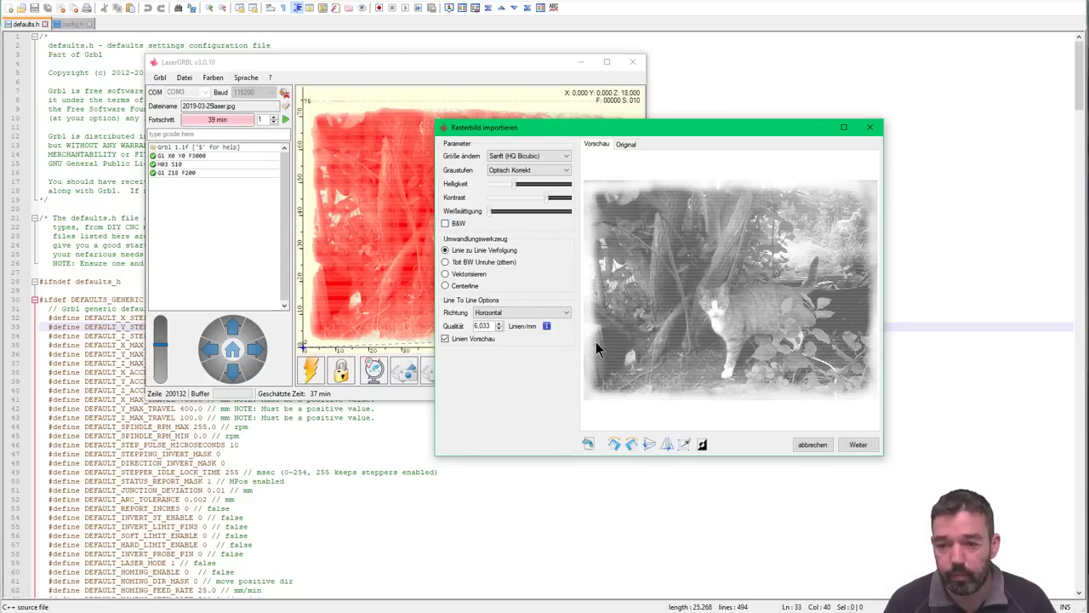
Compare the 1-bit dithering, vectorize and Centerline conversions in the preview, then return to line-to-line tracing
{"action": "left_click", "coordinate": [445, 262]}
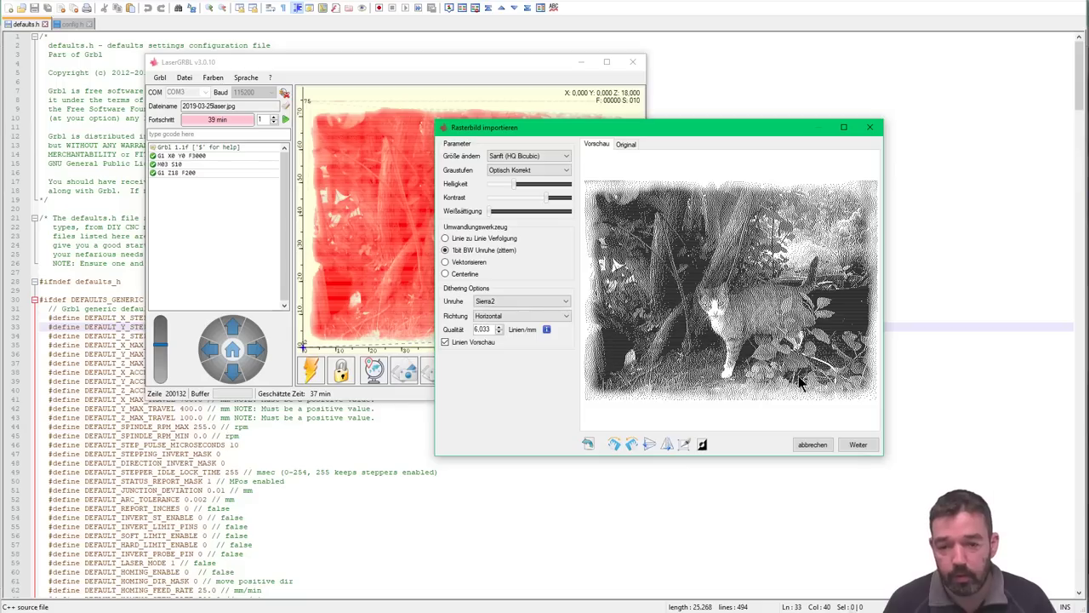
{"action": "left_click", "coordinate": [446, 261]}
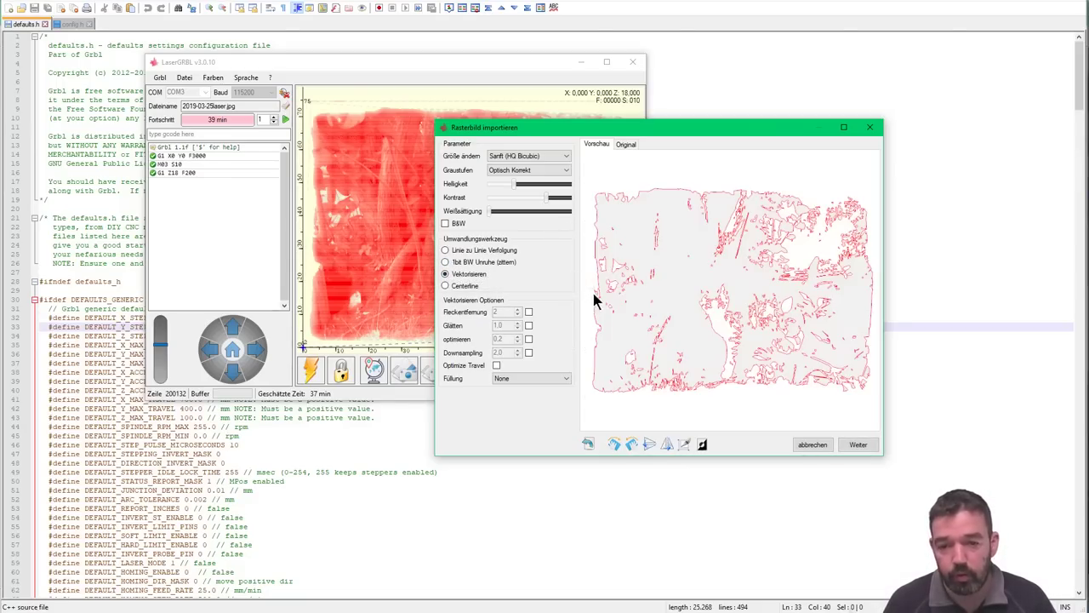
{"action": "left_click", "coordinate": [445, 286]}
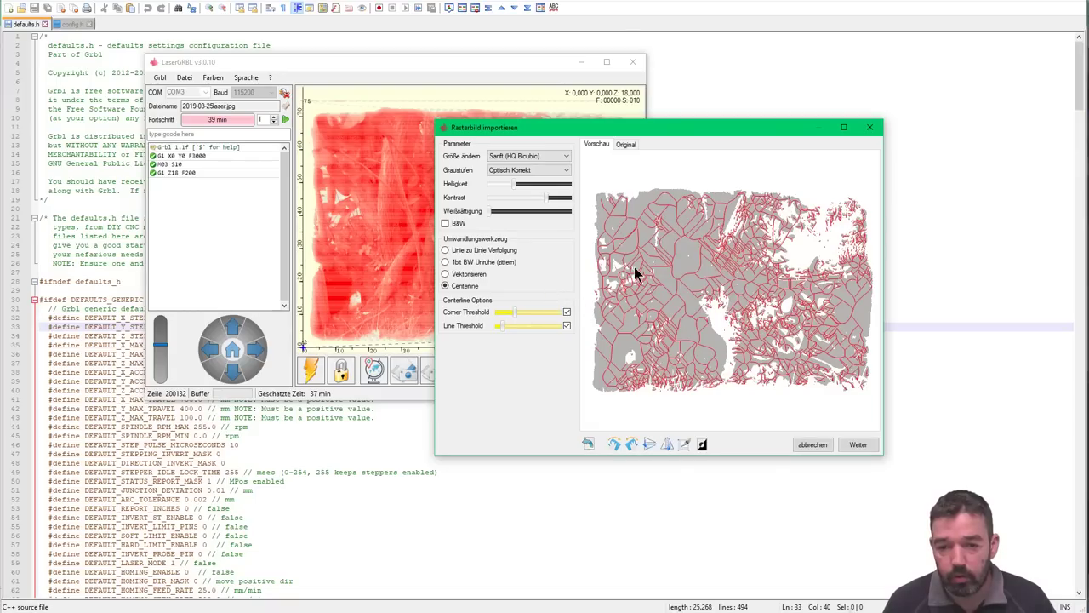
{"action": "left_click", "coordinate": [445, 250]}
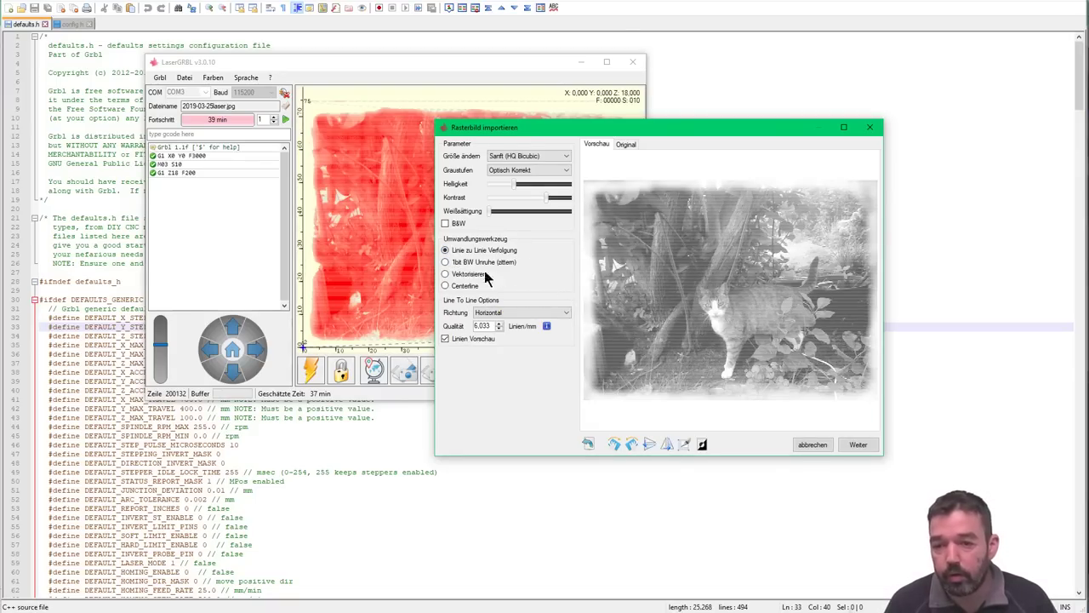
{"action": "left_click", "coordinate": [444, 262]}
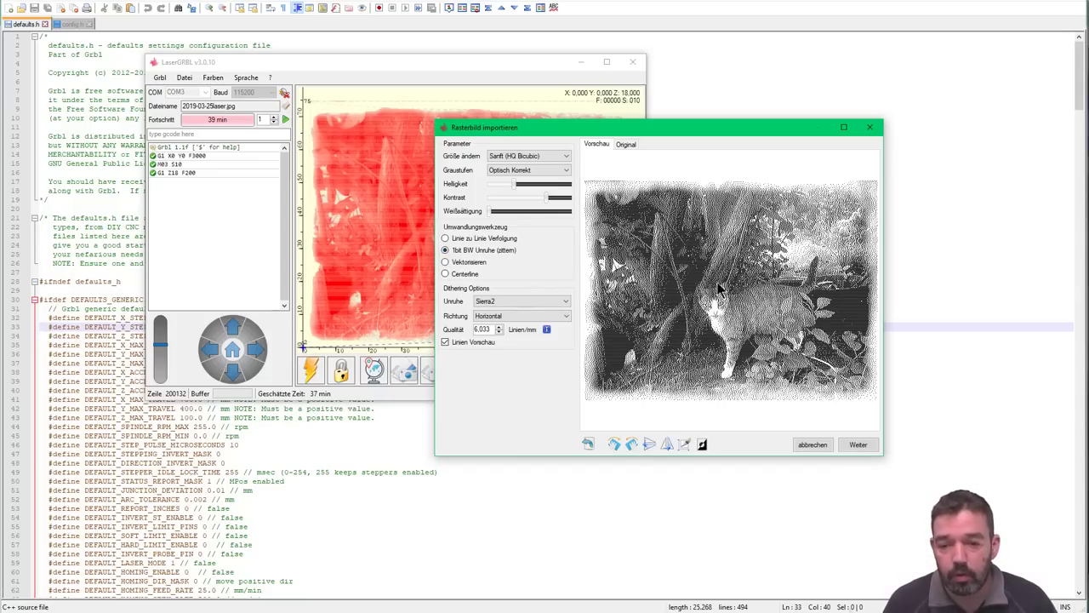
{"action": "left_click", "coordinate": [475, 239]}
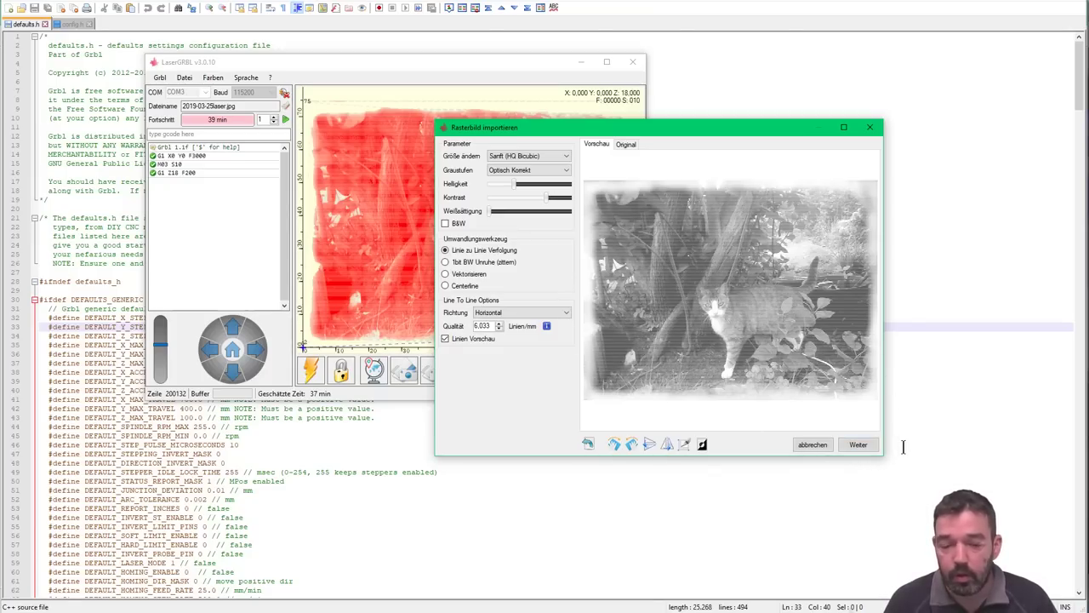
Continue to the target image settings and choose M4 as the laser-on command
{"action": "left_click", "coordinate": [860, 443]}
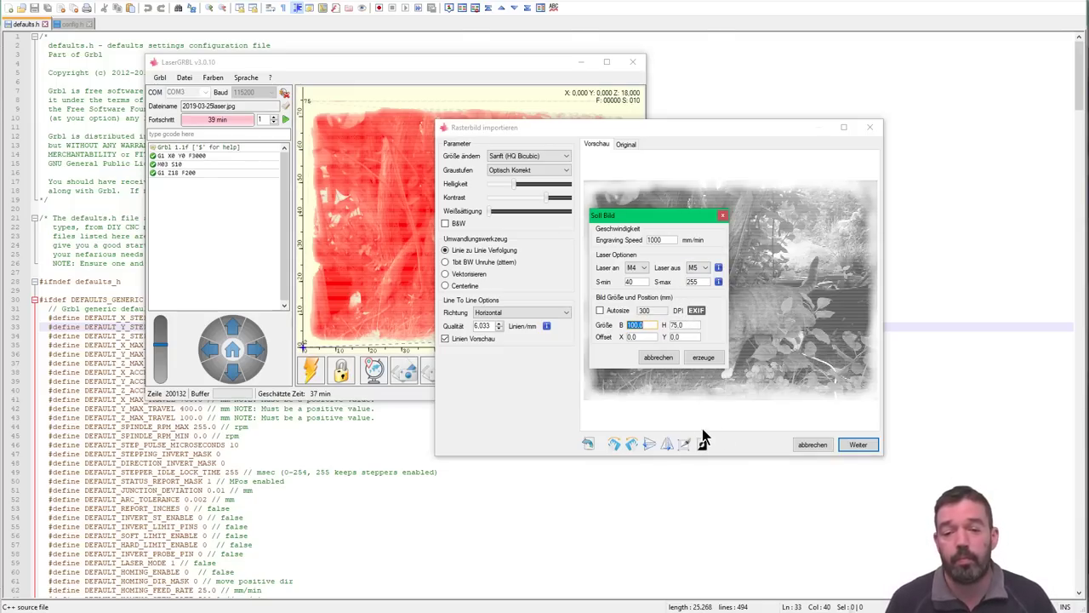
{"action": "left_click", "coordinate": [644, 269]}
{"action": "left_click", "coordinate": [634, 274]}
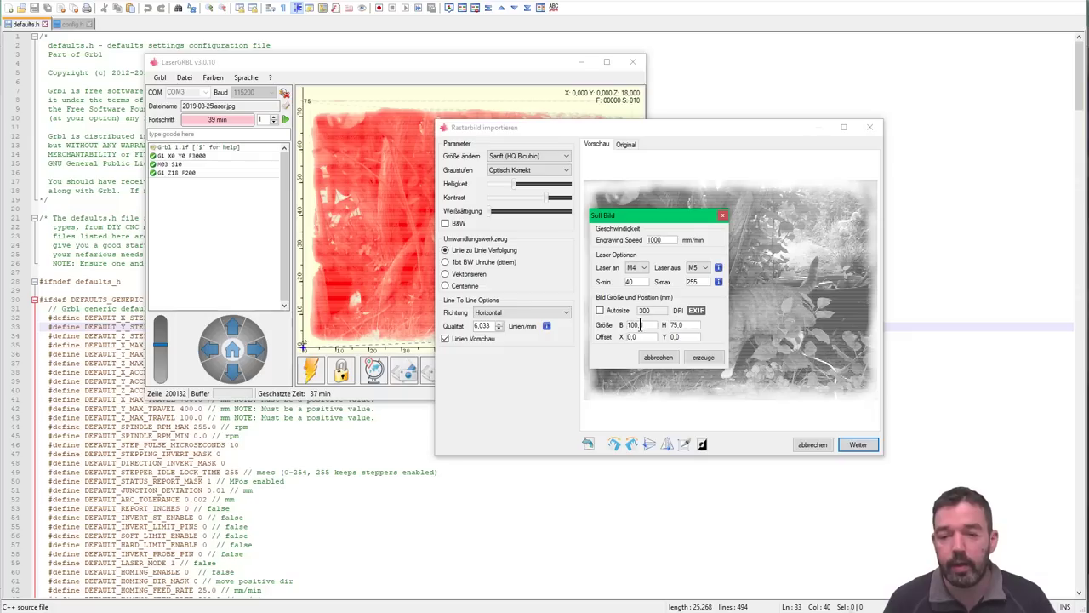
Try an image width of 150 mm, set it back to 100 mm, and generate the engraving job
{"action": "left_click_drag", "start_coordinate": [650, 324], "coordinate": [609, 329]}
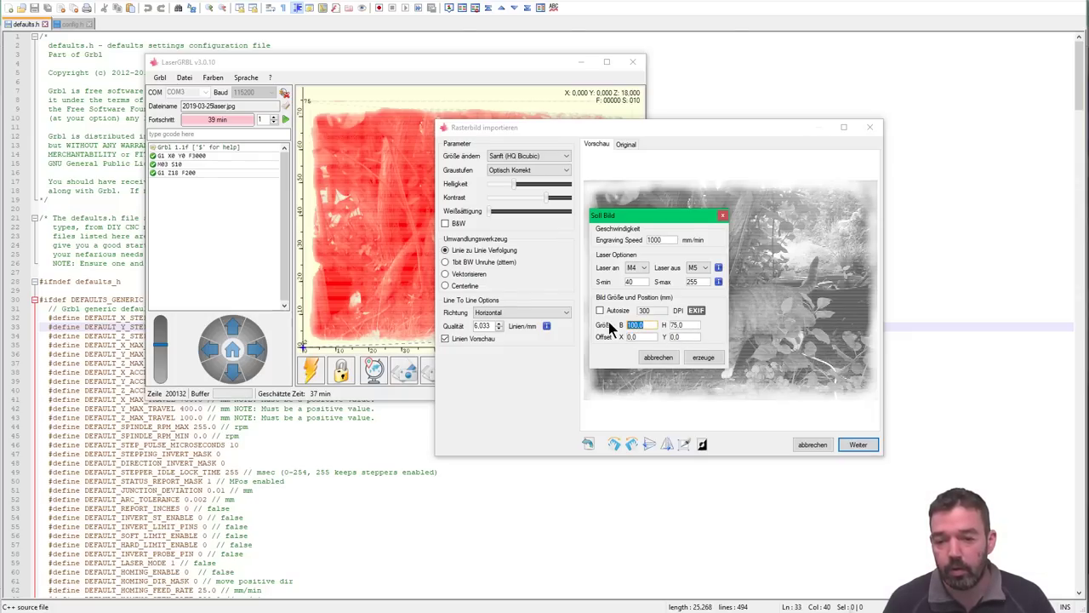
{"action": "type", "text": "150"}
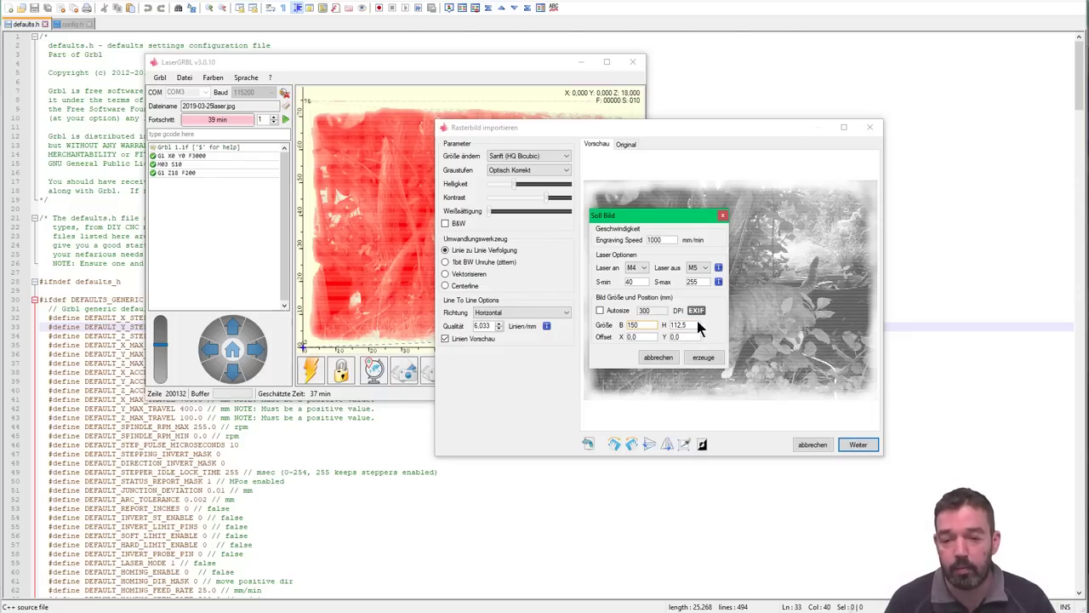
{"action": "left_click_drag", "start_coordinate": [646, 327], "coordinate": [574, 324]}
{"action": "type", "text": "100"}
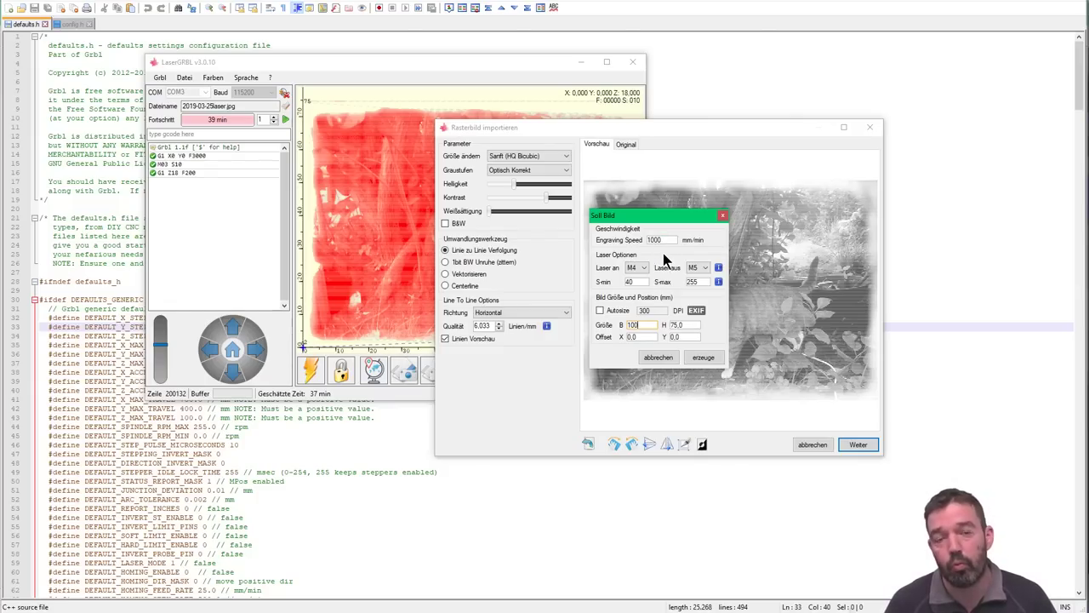
{"action": "left_click", "coordinate": [703, 357]}
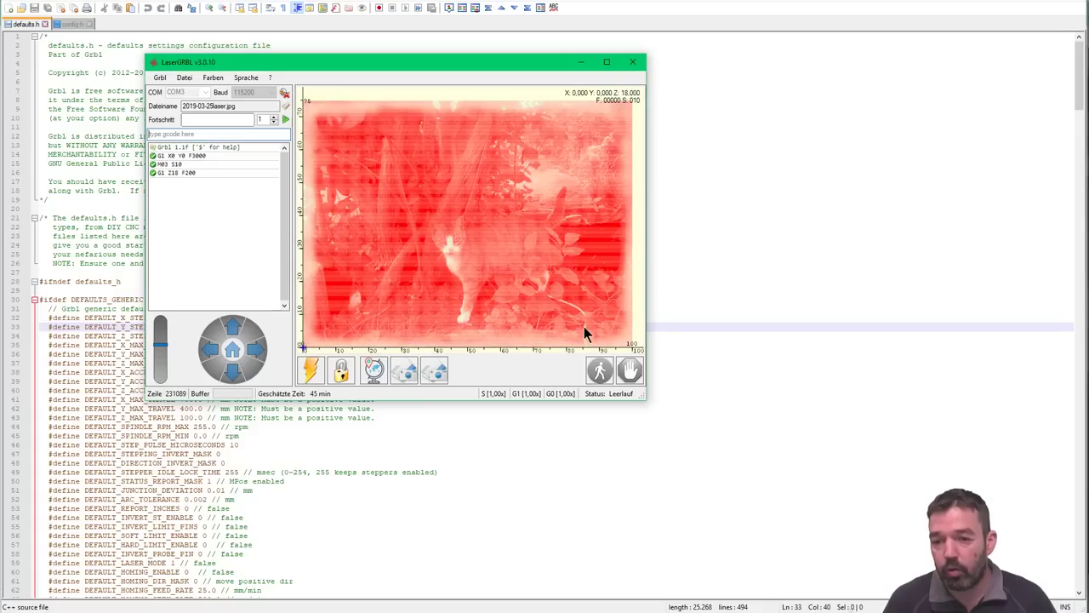
Try the Roter Laser colour scheme on the engraving preview and switch back to Blauer Laser
{"action": "left_click_drag", "start_coordinate": [454, 63], "coordinate": [567, 79]}
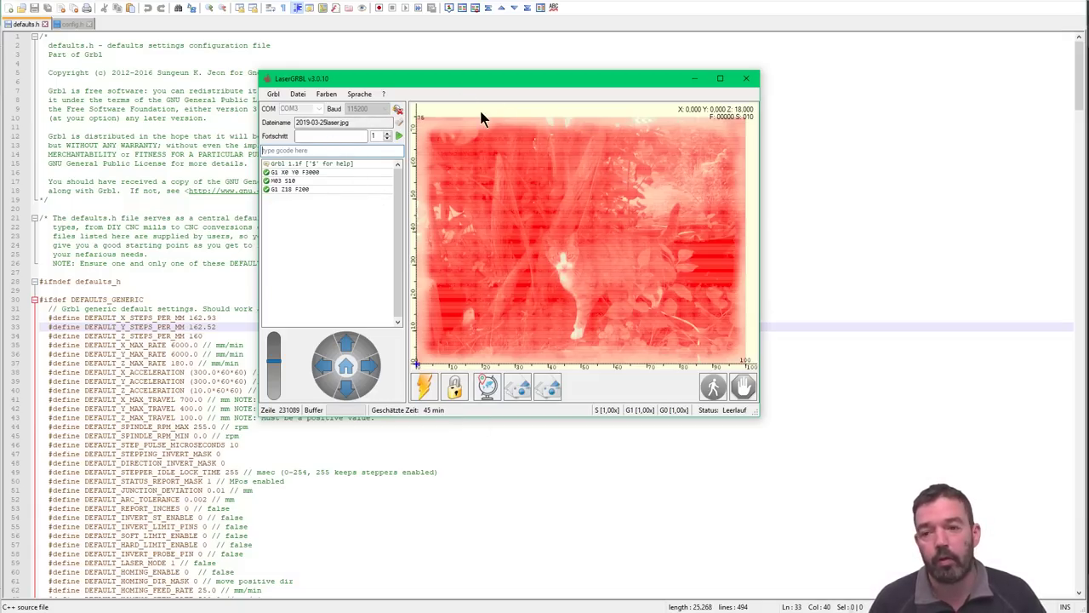
{"action": "left_click", "coordinate": [328, 93]}
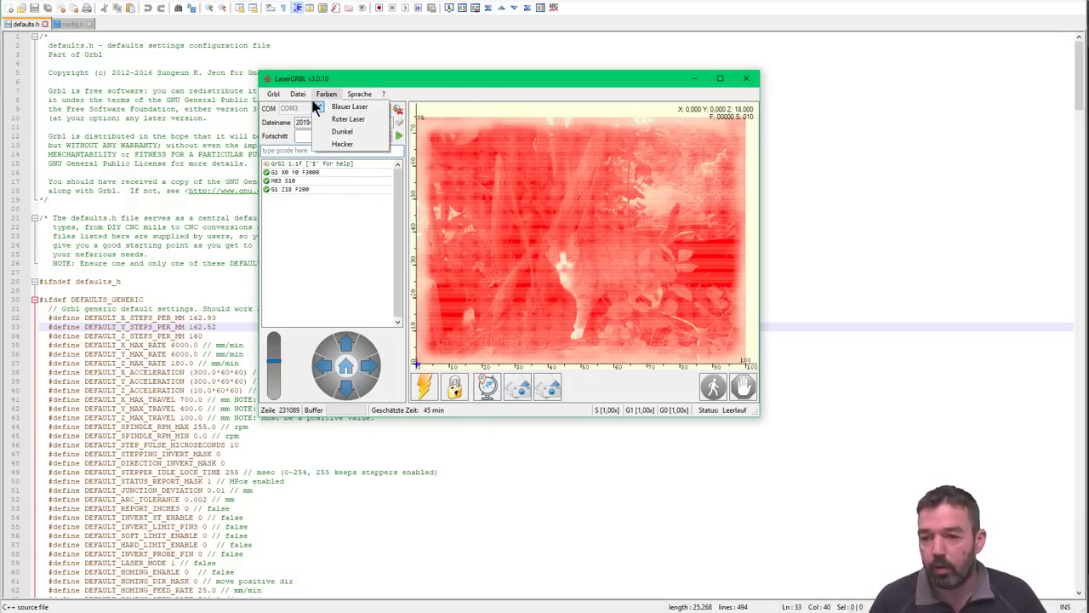
{"action": "left_click", "coordinate": [348, 119]}
{"action": "left_click", "coordinate": [326, 94]}
{"action": "left_click", "coordinate": [349, 107]}
{"action": "left_click", "coordinate": [327, 94]}
{"action": "left_click", "coordinate": [344, 120]}
{"action": "left_click", "coordinate": [326, 94]}
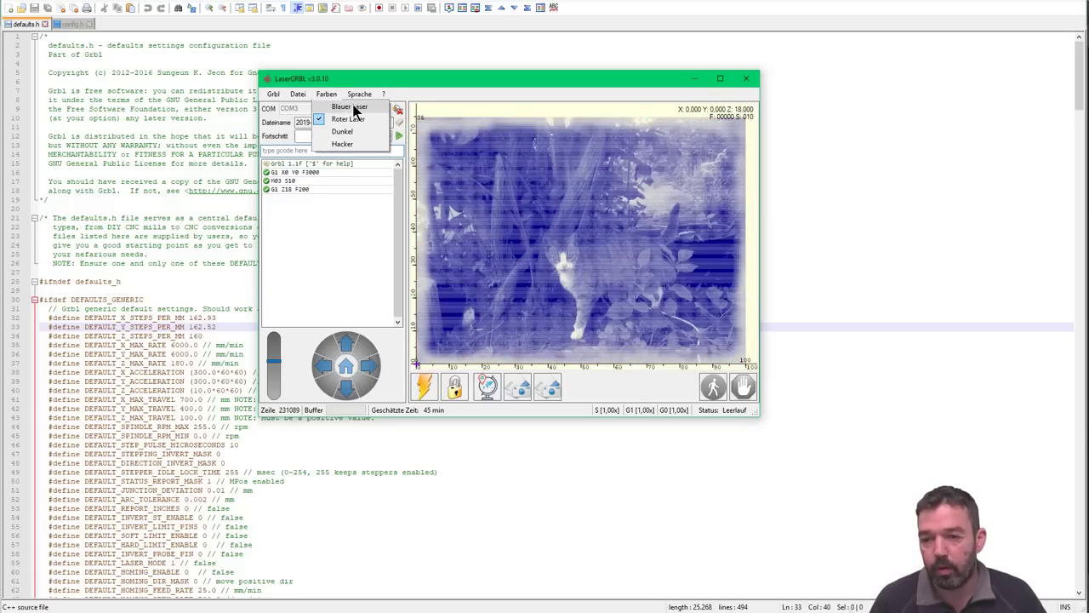
{"action": "left_click", "coordinate": [361, 109]}
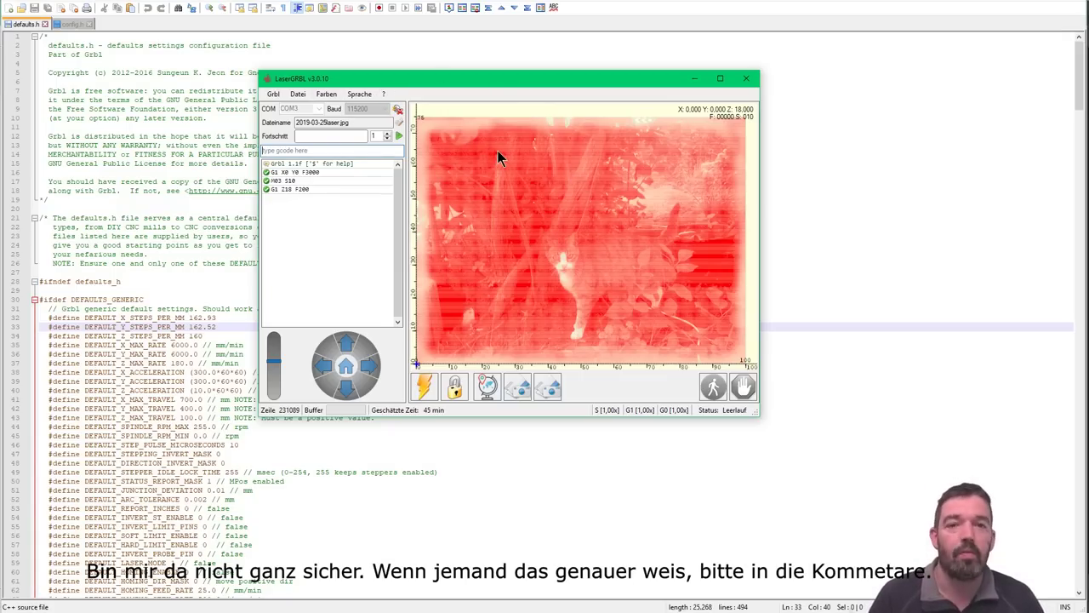
{"action": "left_click", "coordinate": [326, 94]}
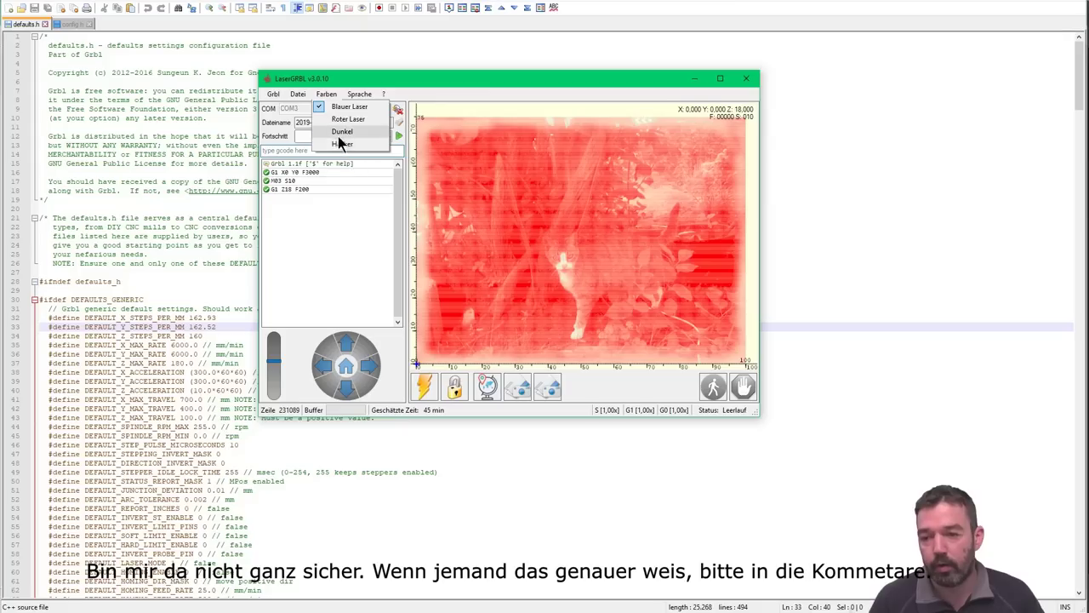
{"action": "left_click", "coordinate": [587, 140]}
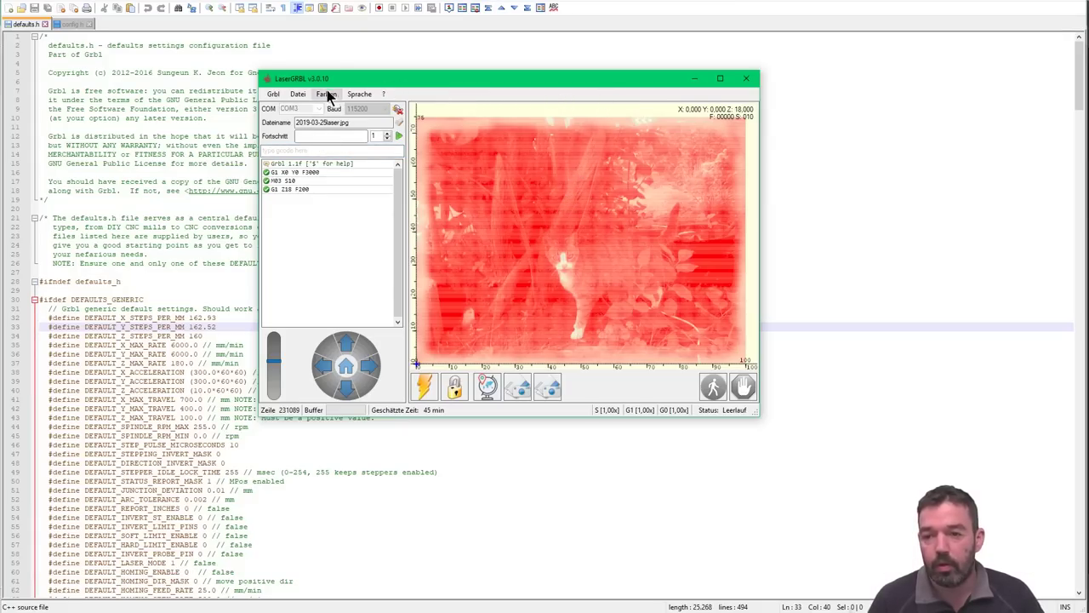
{"action": "left_click", "coordinate": [326, 93]}
{"action": "mouse_move", "coordinate": [383, 93]}
{"action": "left_click", "coordinate": [568, 86]}
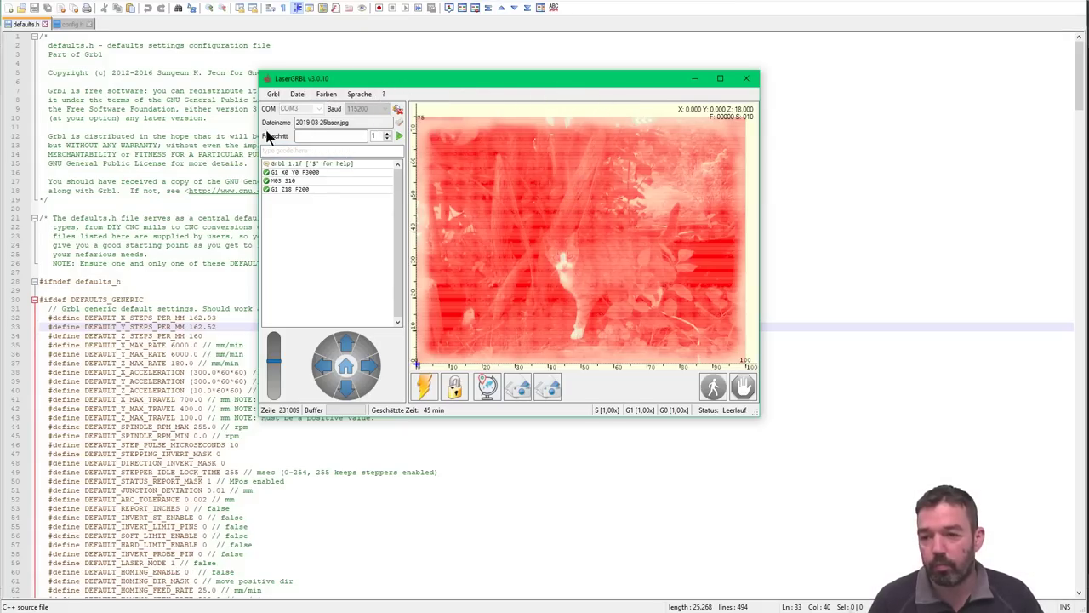
{"action": "left_click", "coordinate": [383, 94]}
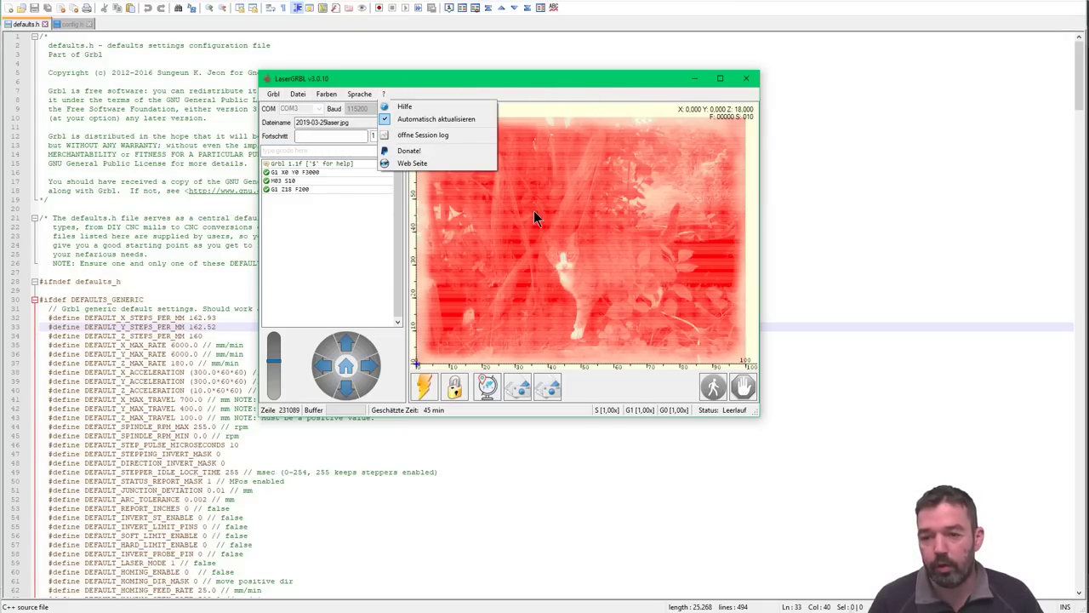
{"action": "left_click", "coordinate": [566, 89]}
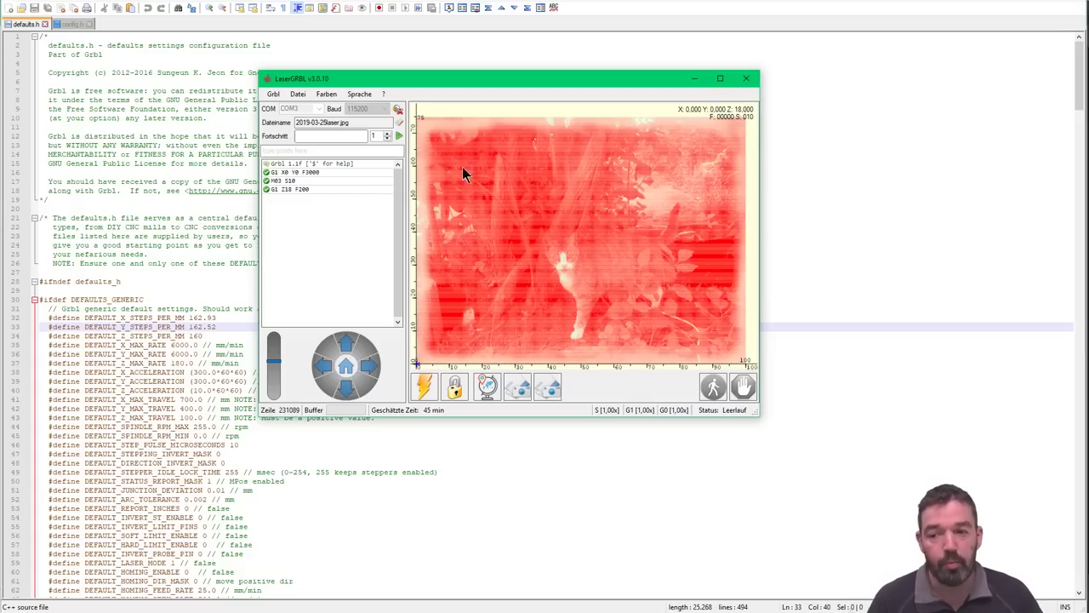
Return to defaults.h and examine the X, Y and Z maximum travel definitions
{"action": "left_click", "coordinate": [885, 209]}
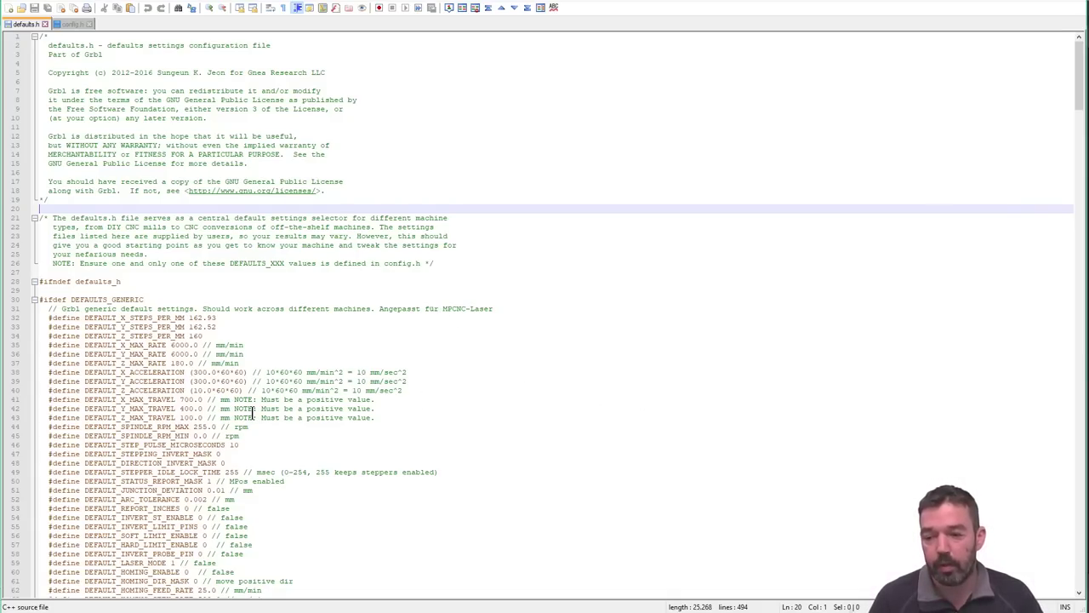
{"action": "left_click_drag", "start_coordinate": [180, 399], "coordinate": [201, 419]}
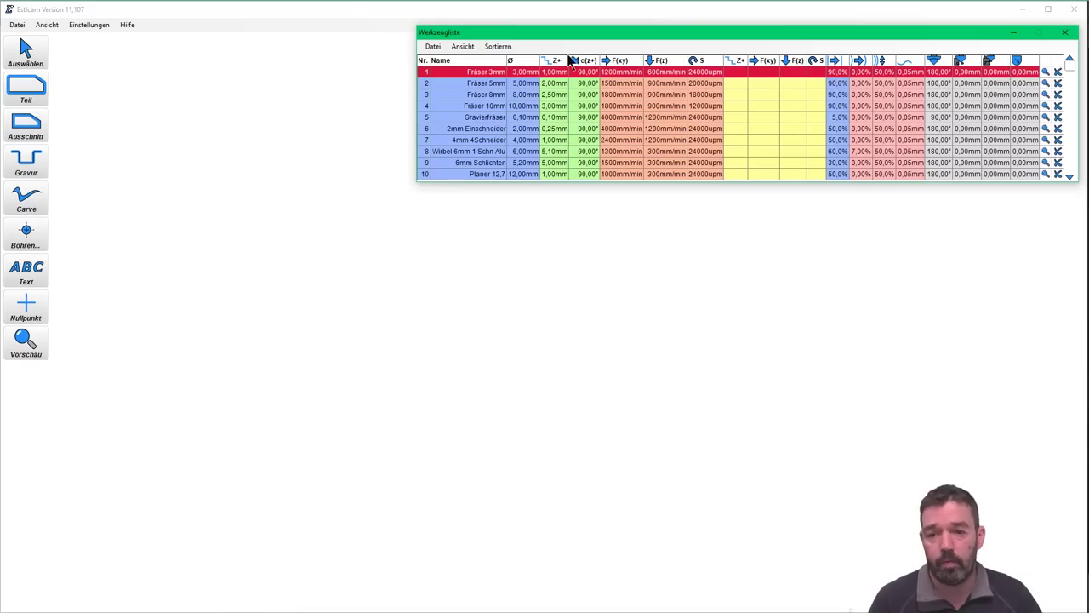
In Estlcam, open the CNC control settings and try to program the controller with the Estlcam firmware
{"action": "left_click", "coordinate": [90, 26]}
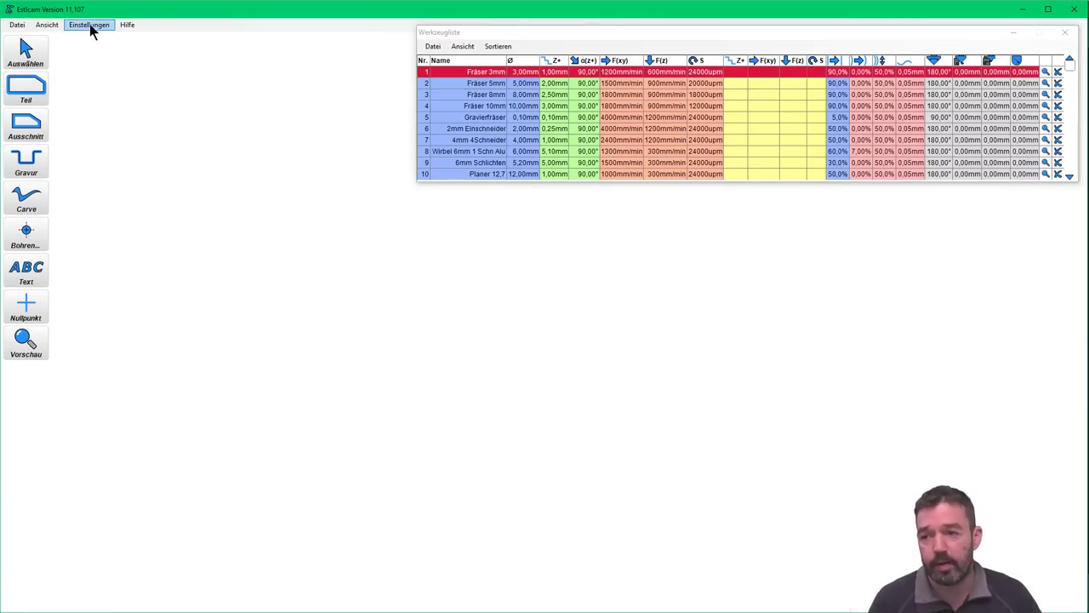
{"action": "left_click", "coordinate": [90, 24]}
{"action": "left_click", "coordinate": [110, 58]}
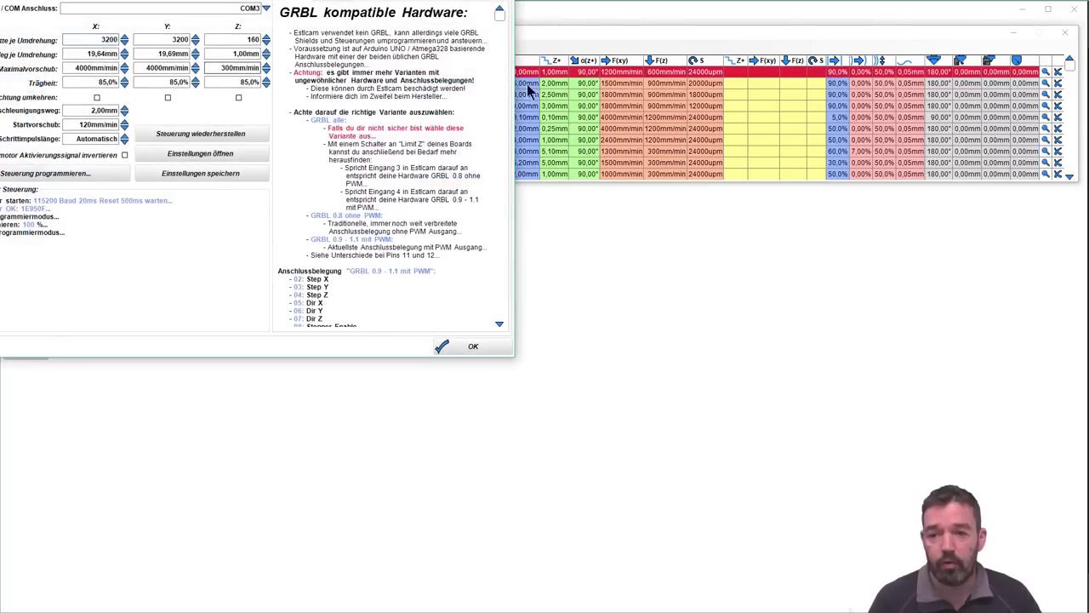
{"action": "left_click", "coordinate": [52, 175]}
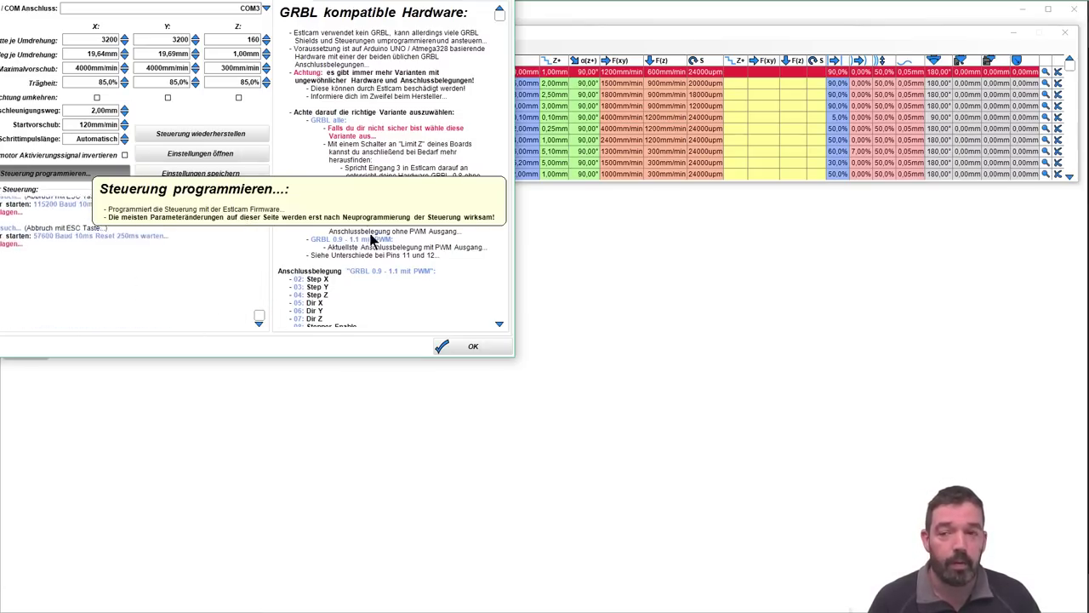
Switch to LaserGRBL and disconnect it from COM3
{"action": "key", "text": "alt+Tab"}
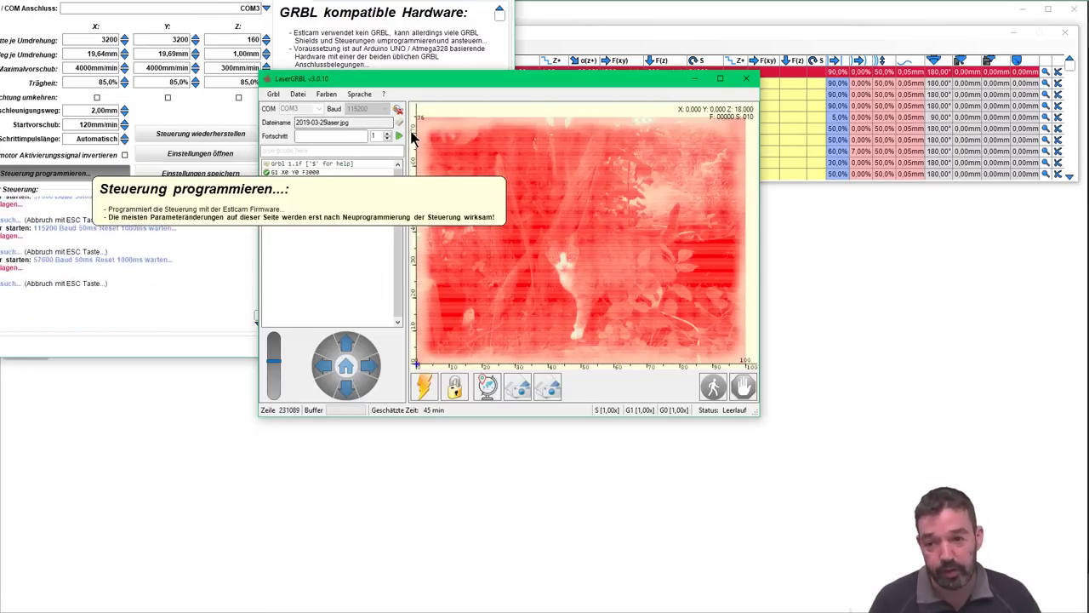
{"action": "left_click", "coordinate": [397, 109]}
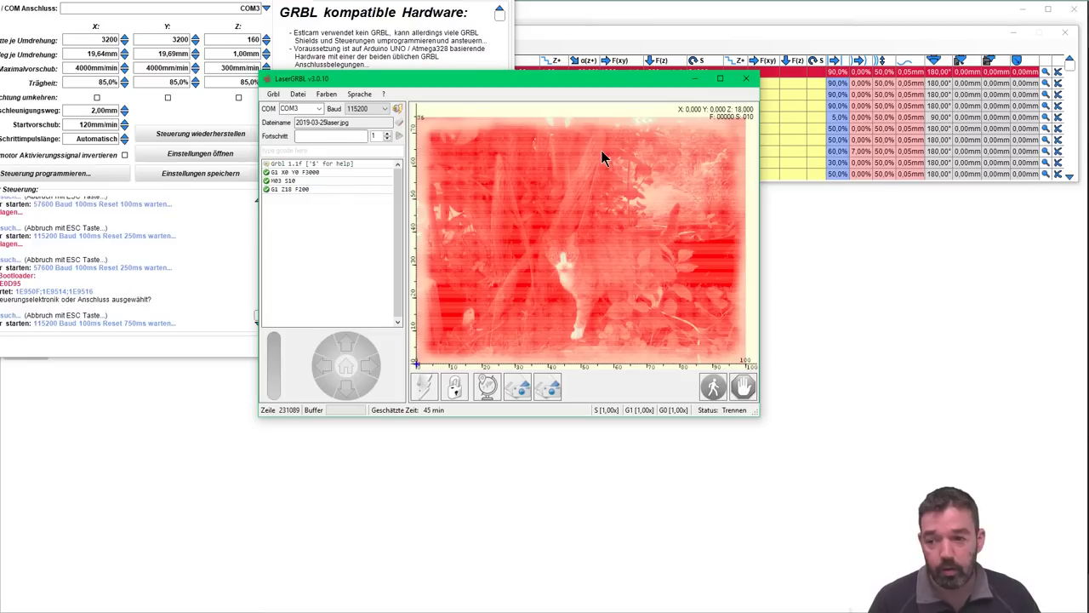
Reopen Estlcam's CNC control settings and program the GRBL 0.9 - 1.1 mit PWM controller on COM3 with the Estlcam firmware
{"action": "left_click", "coordinate": [93, 339]}
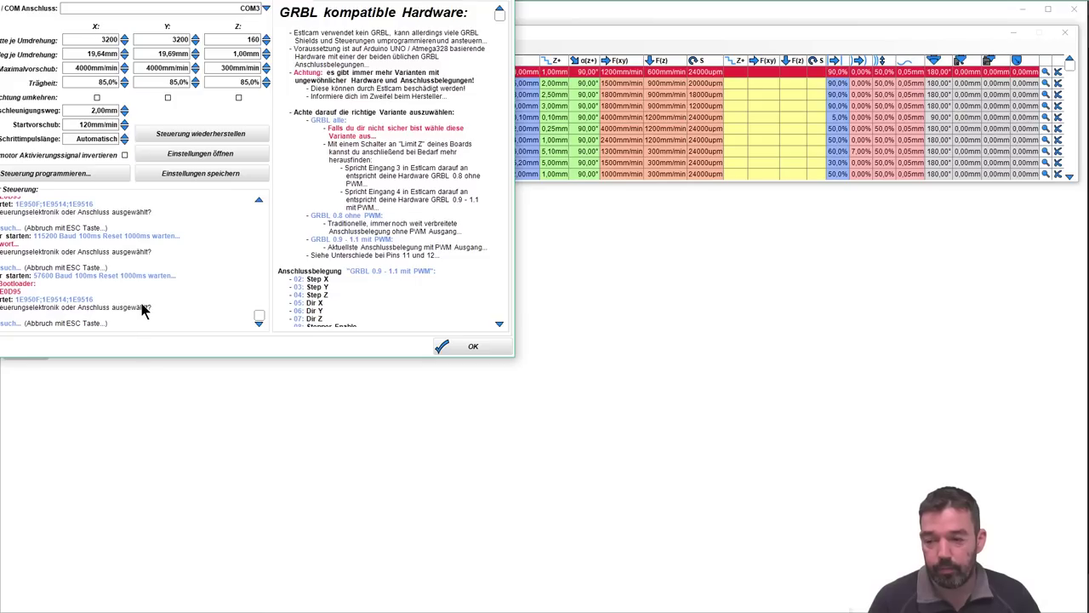
{"action": "left_click", "coordinate": [448, 346]}
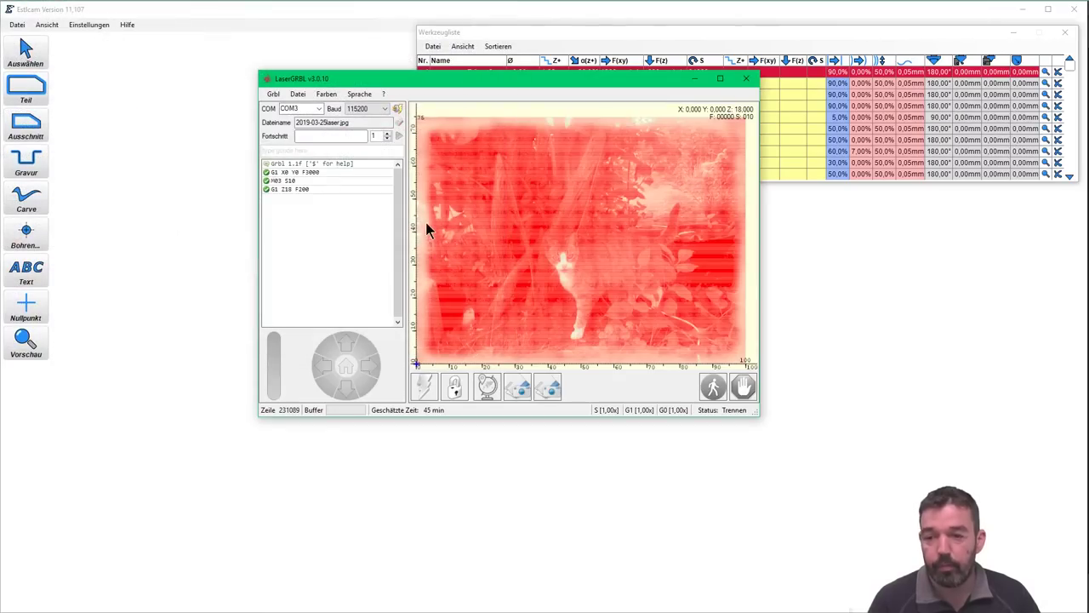
{"action": "left_click", "coordinate": [88, 26]}
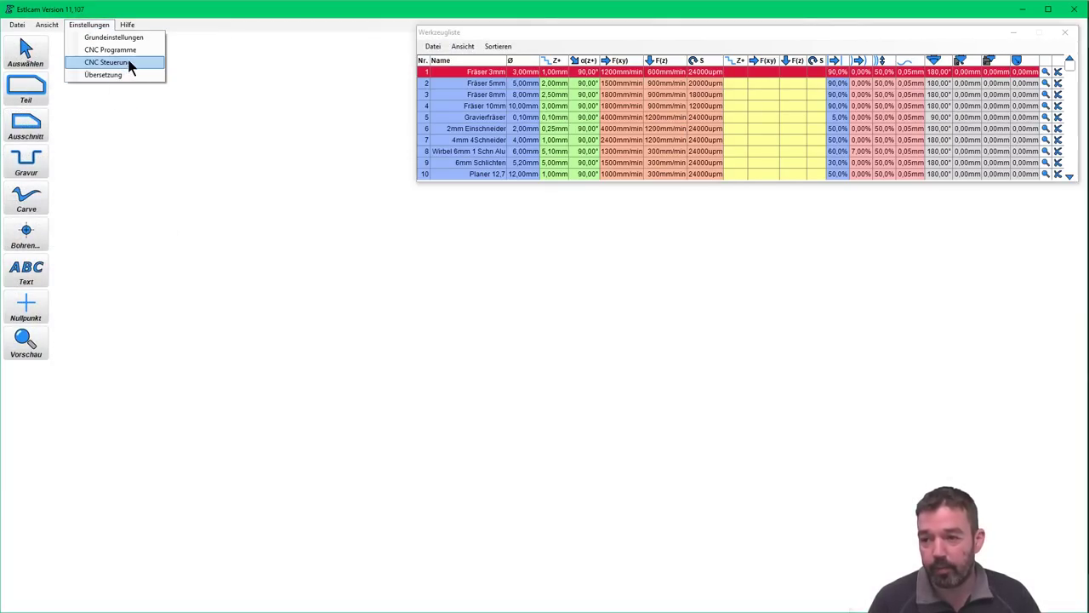
{"action": "left_click", "coordinate": [108, 62]}
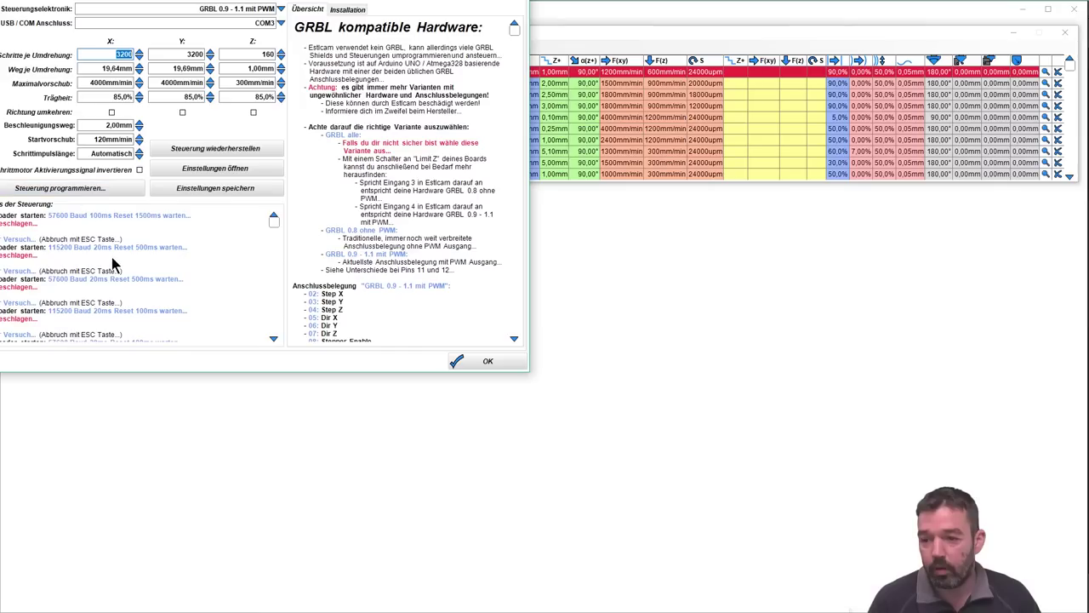
{"action": "left_click_drag", "start_coordinate": [273, 220], "coordinate": [284, 351]}
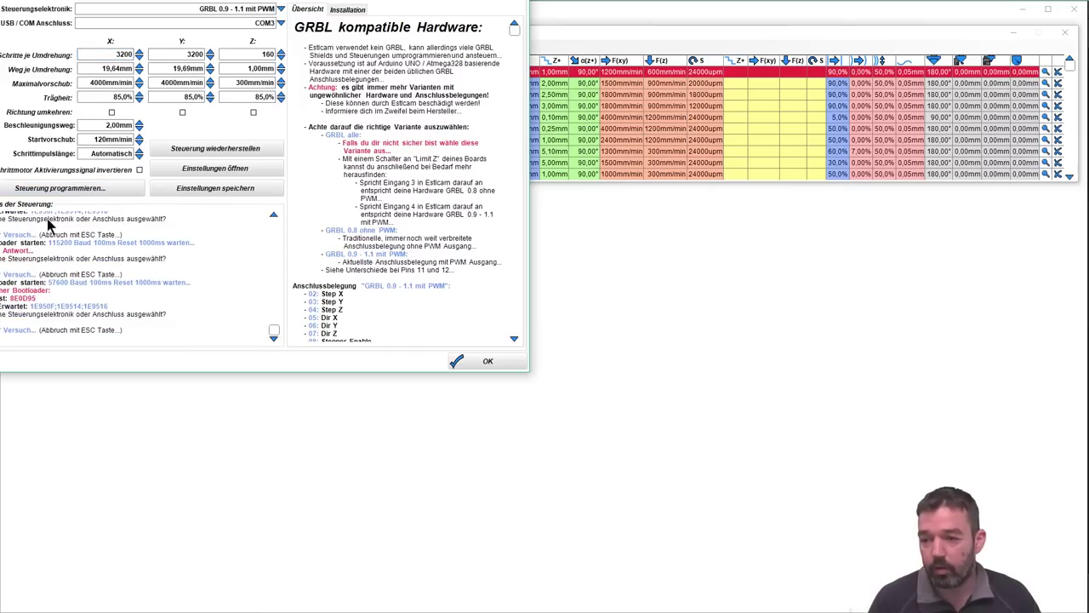
{"action": "left_click", "coordinate": [82, 193]}
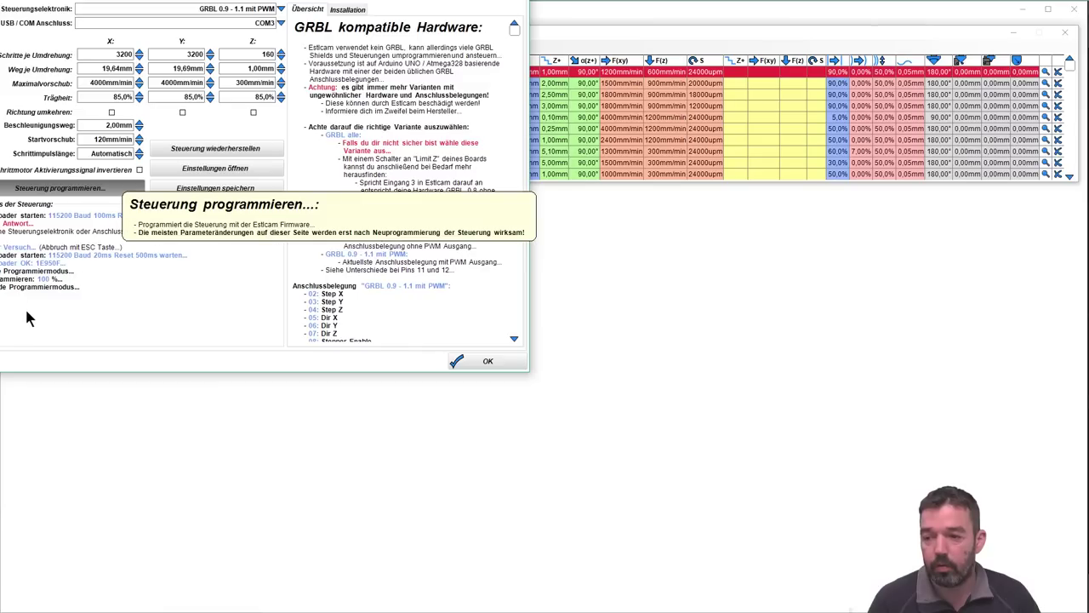
{"action": "left_click", "coordinate": [481, 361]}
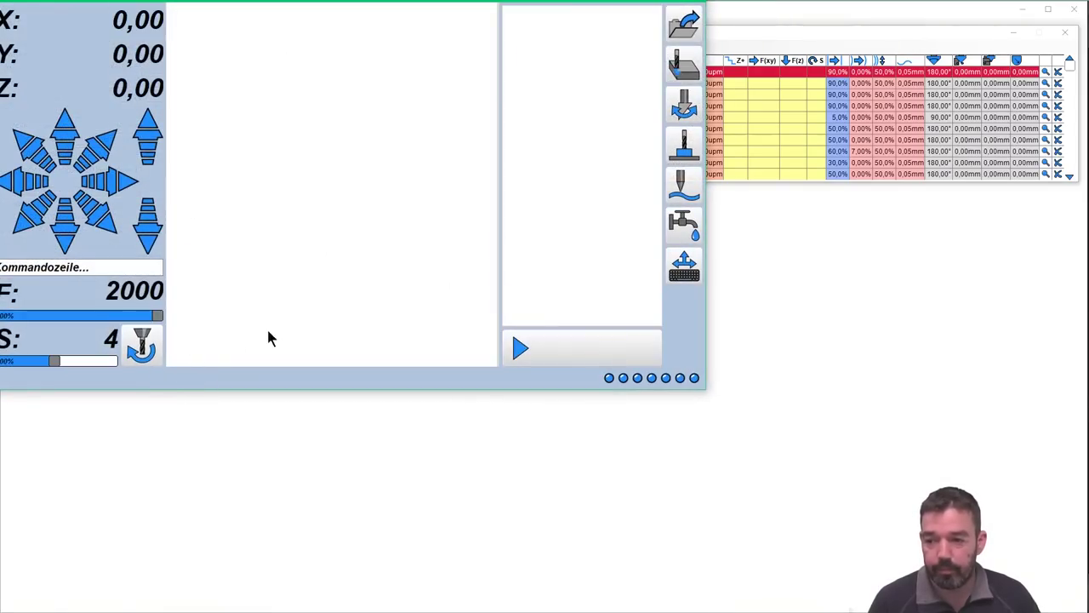
Test the CNC control by jogging the X axis to 25.00 and back, and close the control window
{"action": "left_click_drag", "start_coordinate": [455, 5], "coordinate": [608, 142]}
{"action": "key", "text": "Right"}
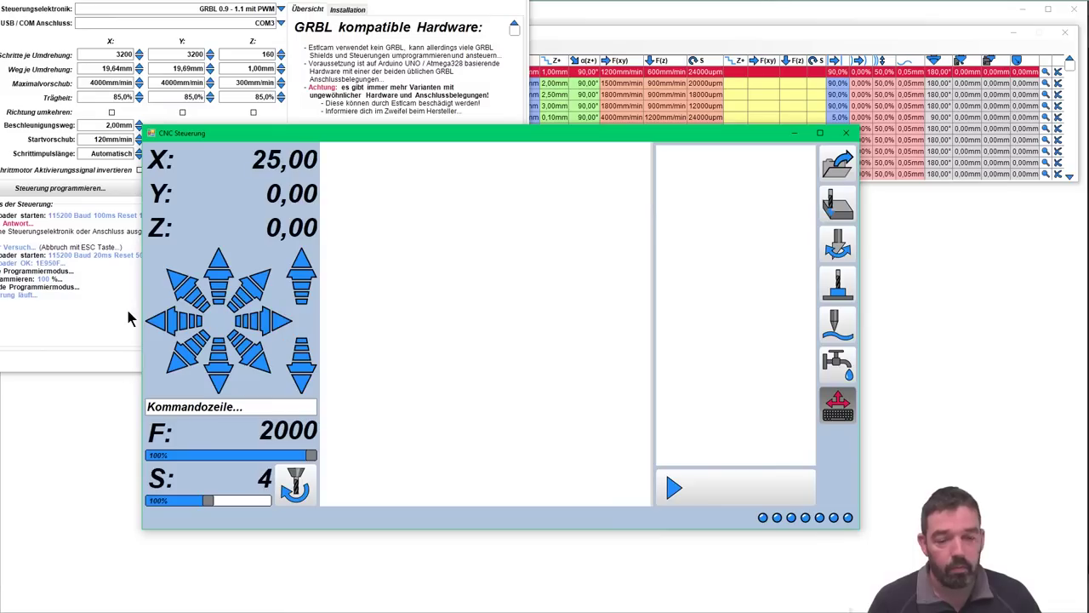
{"action": "left_click", "coordinate": [163, 332]}
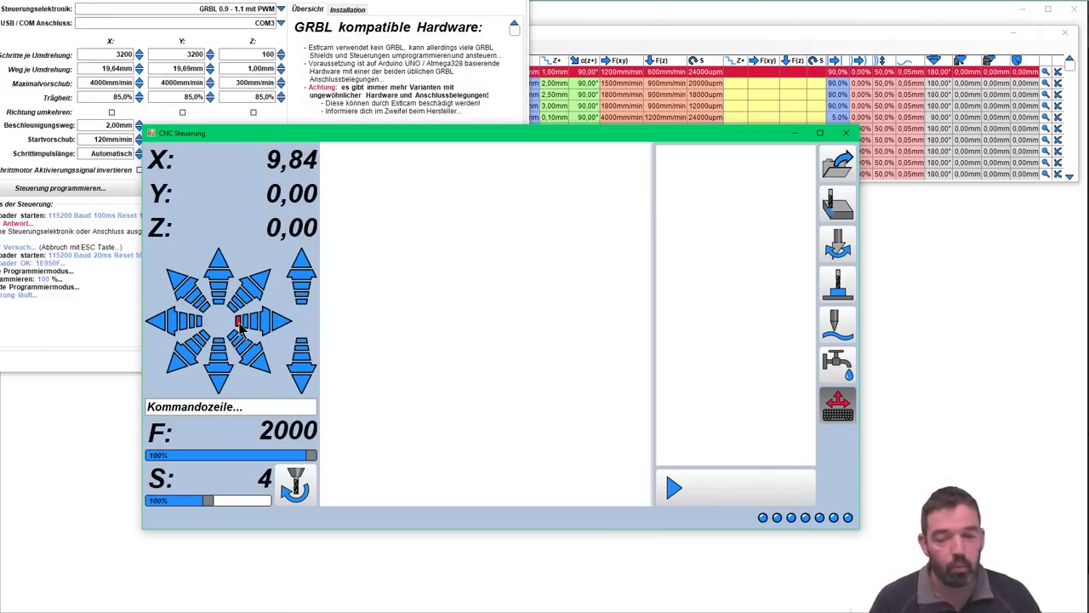
{"action": "left_click", "coordinate": [847, 134]}
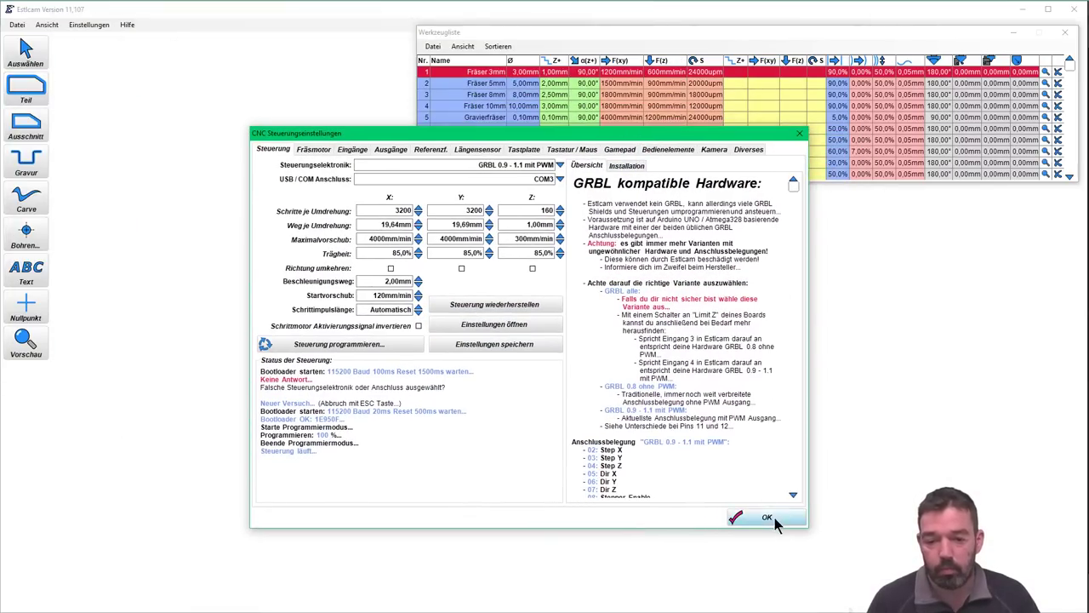
Reopen the CNC control settings and restore the controller to its state before Estlcam
{"action": "left_click", "coordinate": [768, 518]}
{"action": "left_click", "coordinate": [88, 26]}
{"action": "left_click", "coordinate": [136, 65]}
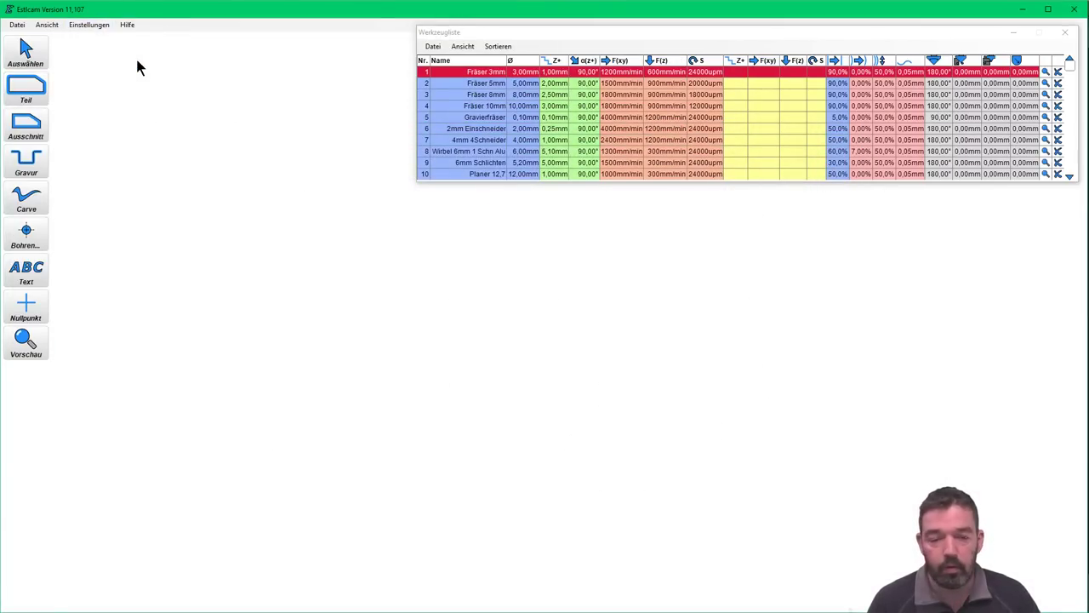
{"action": "left_click", "coordinate": [237, 177]}
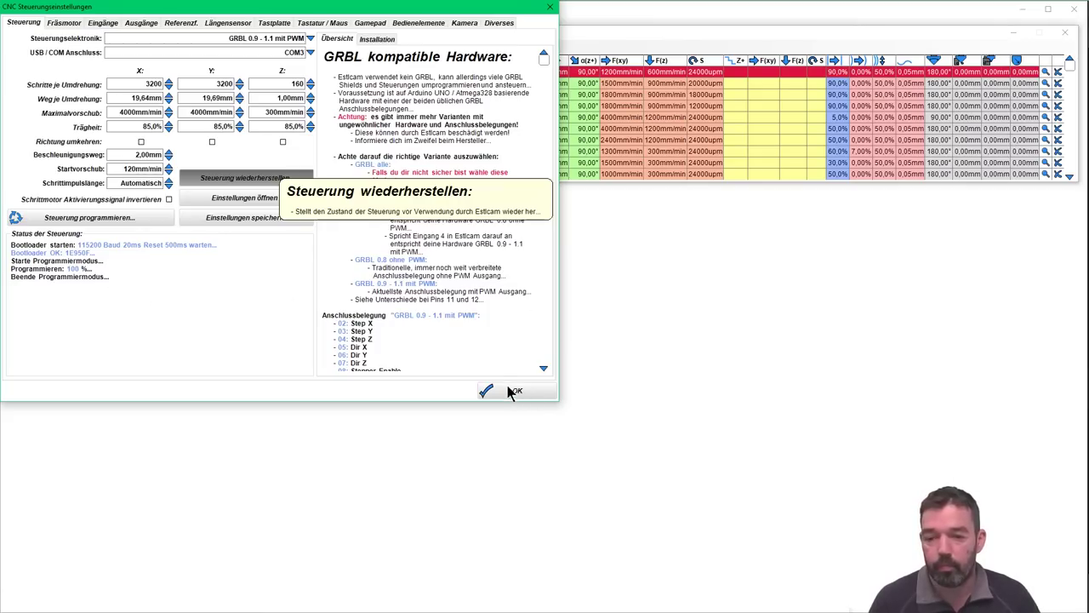
{"action": "left_click", "coordinate": [511, 391]}
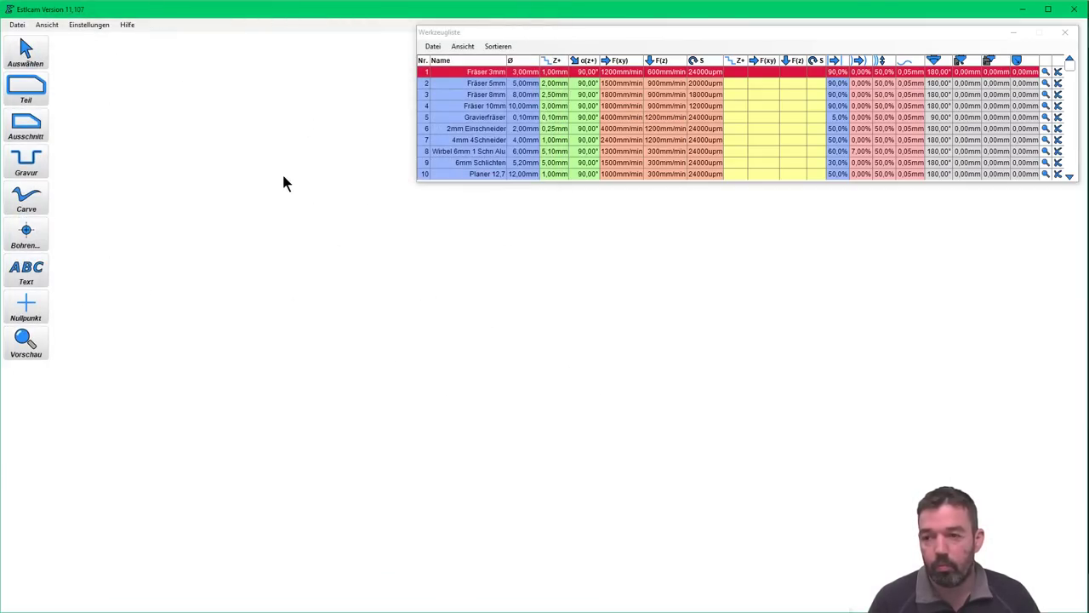
Switch to LaserGRBL and reconnect it to the controller on COM3 at 115200 baud
{"action": "key", "text": "alt+Tab"}
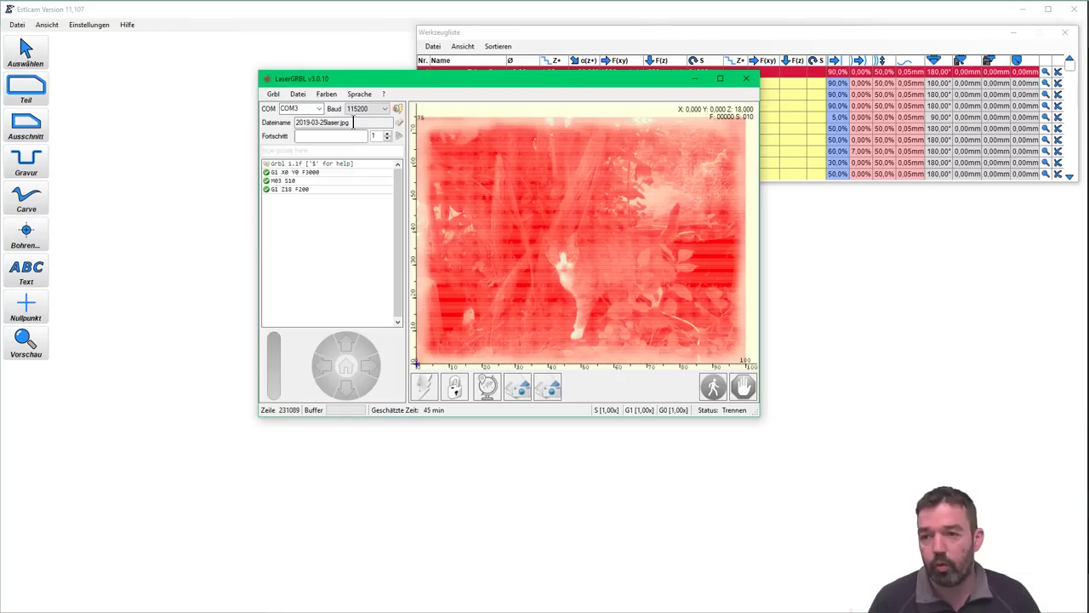
{"action": "left_click", "coordinate": [398, 111]}
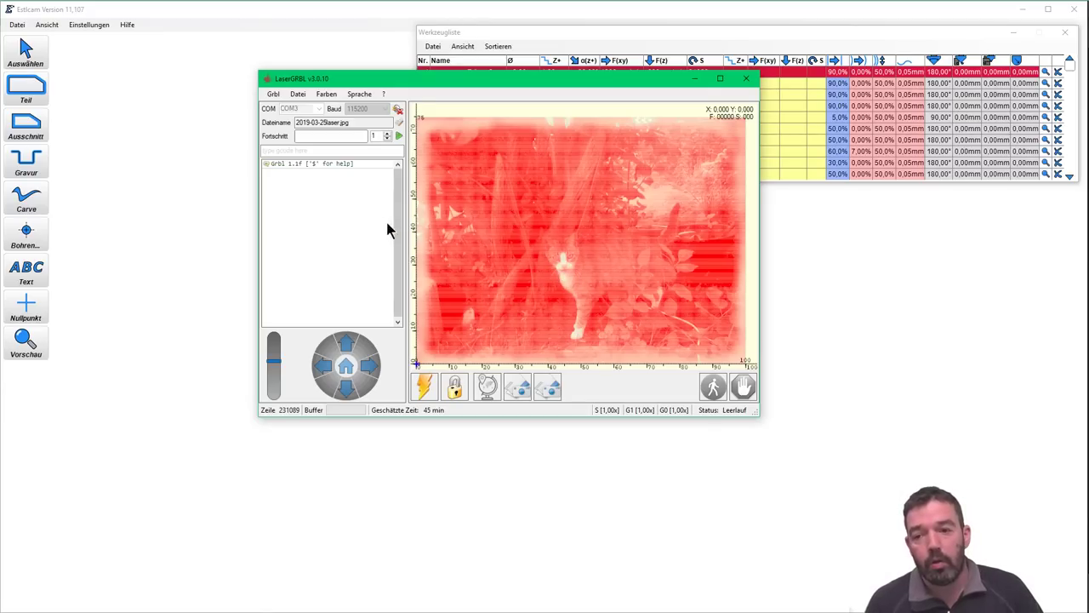
{"action": "left_click_drag", "start_coordinate": [490, 77], "coordinate": [572, 129]}
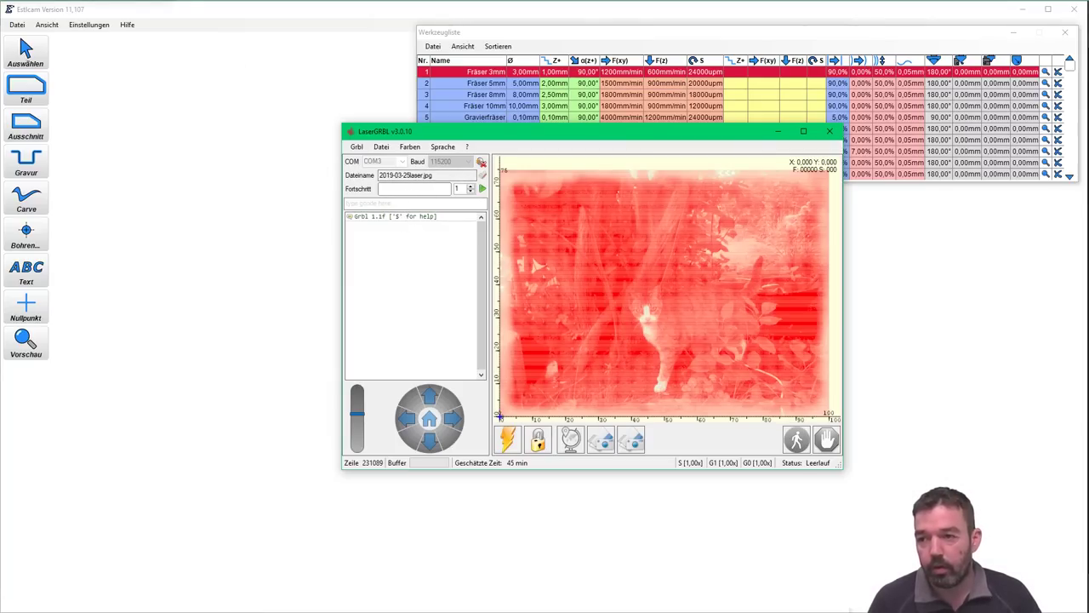
Switch to the browser and look through the gnea/grbl GitHub page
{"action": "key", "text": "alt+Tab"}
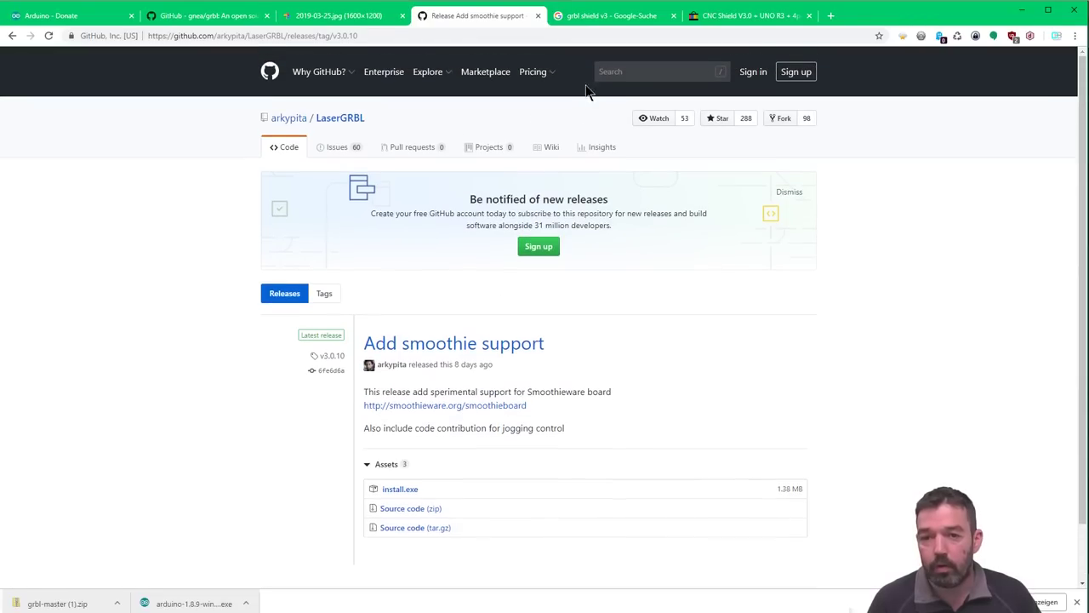
{"action": "left_click", "coordinate": [174, 19]}
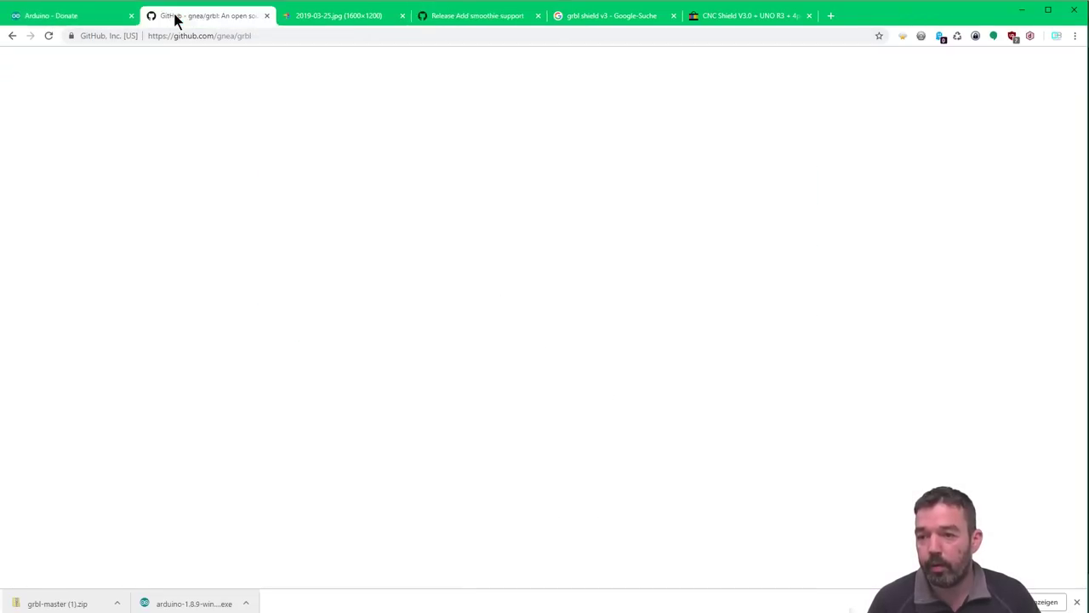
{"action": "scroll", "coordinate": [416, 362], "scroll_direction": "down", "scroll_amount": 5}
{"action": "scroll", "coordinate": [476, 374], "scroll_direction": "up", "scroll_amount": 4}
{"action": "scroll", "coordinate": [476, 375], "scroll_direction": "down", "scroll_amount": 4}
{"action": "scroll", "coordinate": [540, 384], "scroll_direction": "down", "scroll_amount": 3}
{"action": "scroll", "coordinate": [574, 401], "scroll_direction": "up", "scroll_amount": 6}
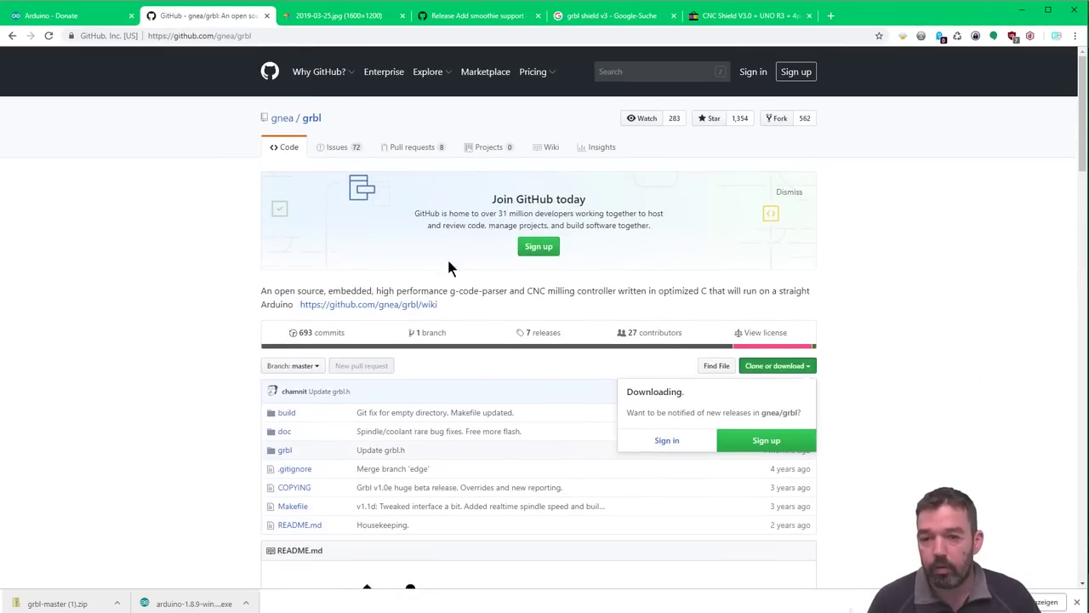
Search for "grbl lasermode" and open the Laser Mode Overview on the Grbl v1.1 Laser Mode wiki page
{"action": "left_click", "coordinate": [764, 19]}
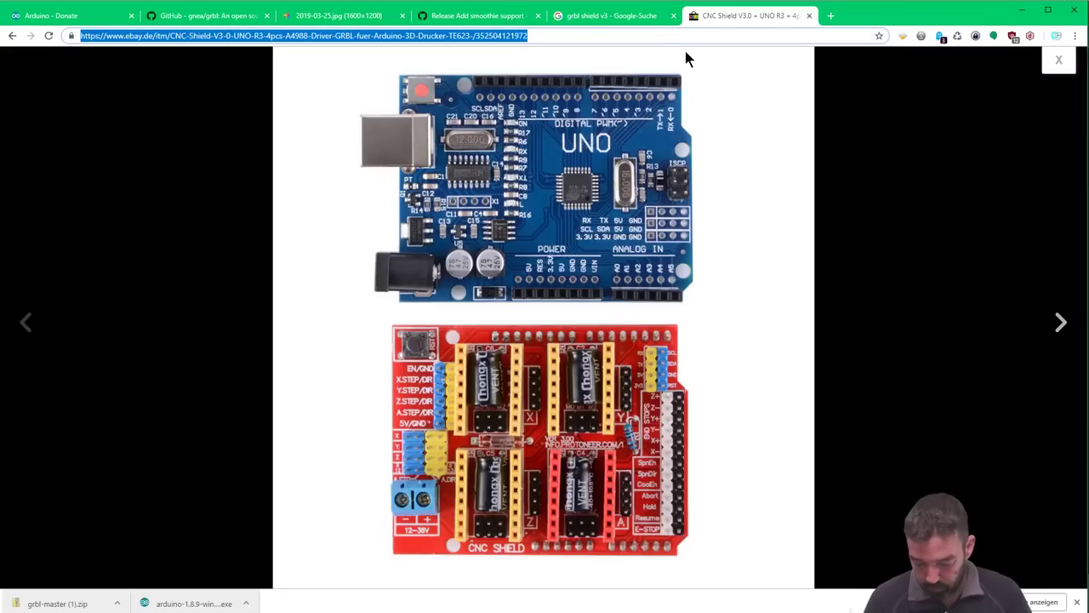
{"action": "type", "text": "grbl laser"}
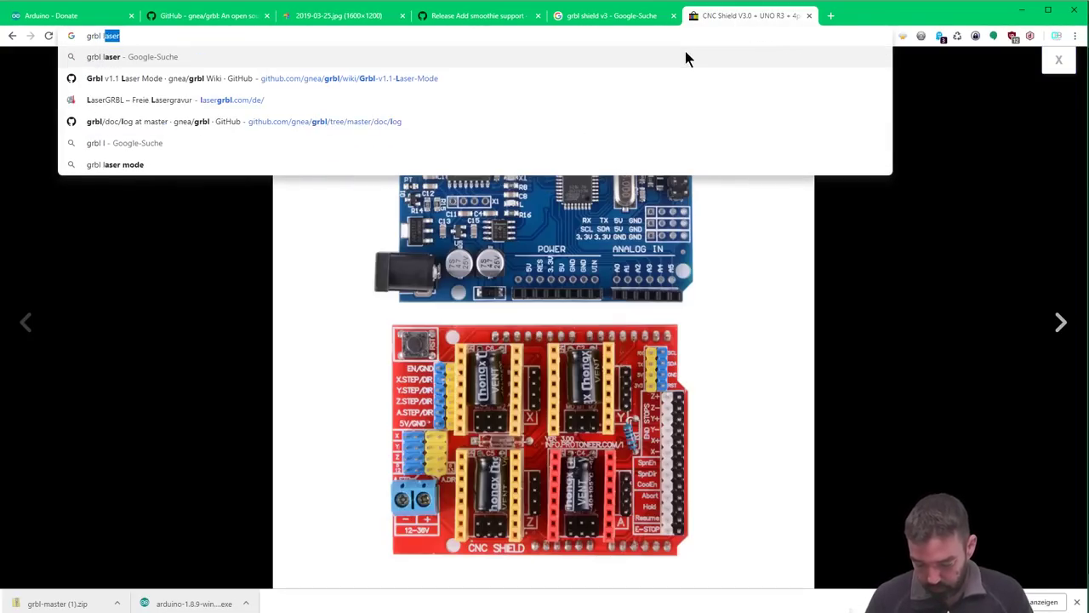
{"action": "type", "text": "mode"}
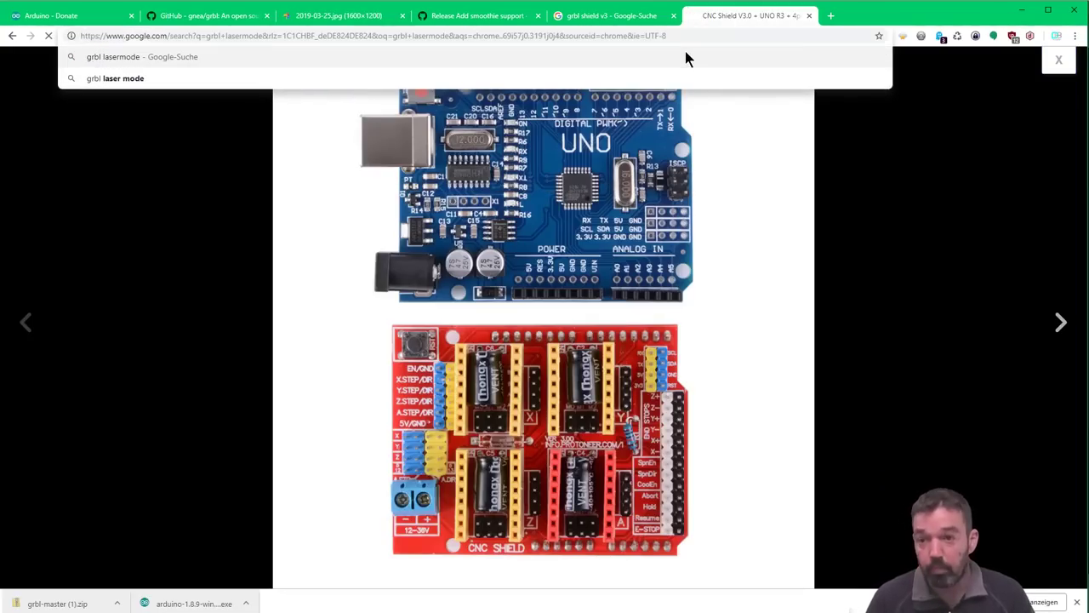
{"action": "key", "text": "Return"}
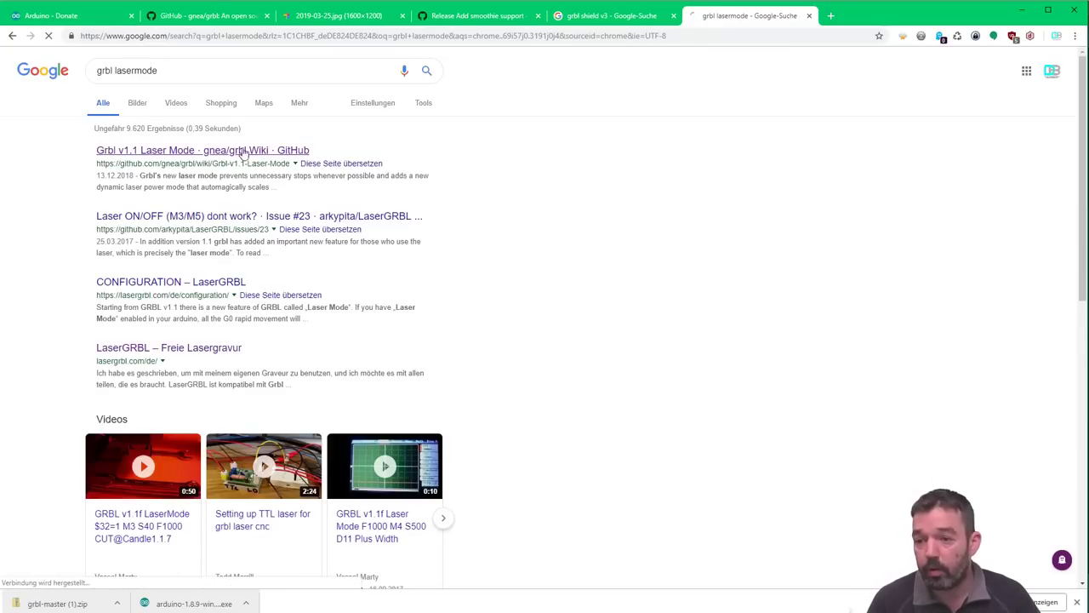
{"action": "left_click", "coordinate": [220, 151]}
{"action": "scroll", "coordinate": [511, 356], "scroll_direction": "down", "scroll_amount": 4}
{"action": "scroll", "coordinate": [512, 356], "scroll_direction": "down", "scroll_amount": 2}
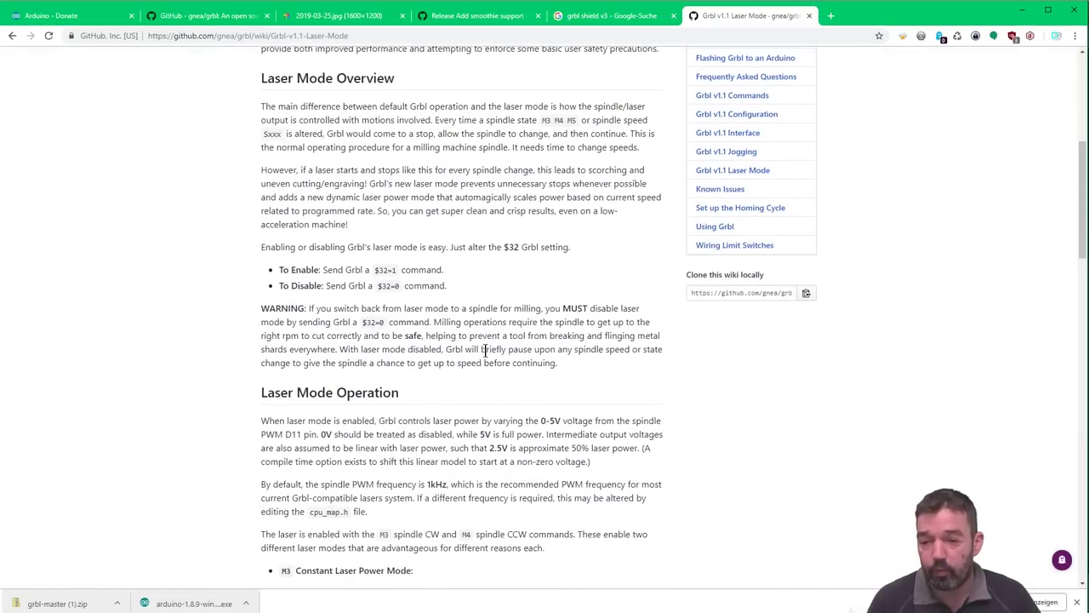
Copy the laser mode enable command $32=1 from the wiki, send it to grbl in LaserGRBL, and close LaserGRBL
{"action": "left_click_drag", "start_coordinate": [375, 269], "coordinate": [398, 274]}
{"action": "key", "text": "ctrl+c"}
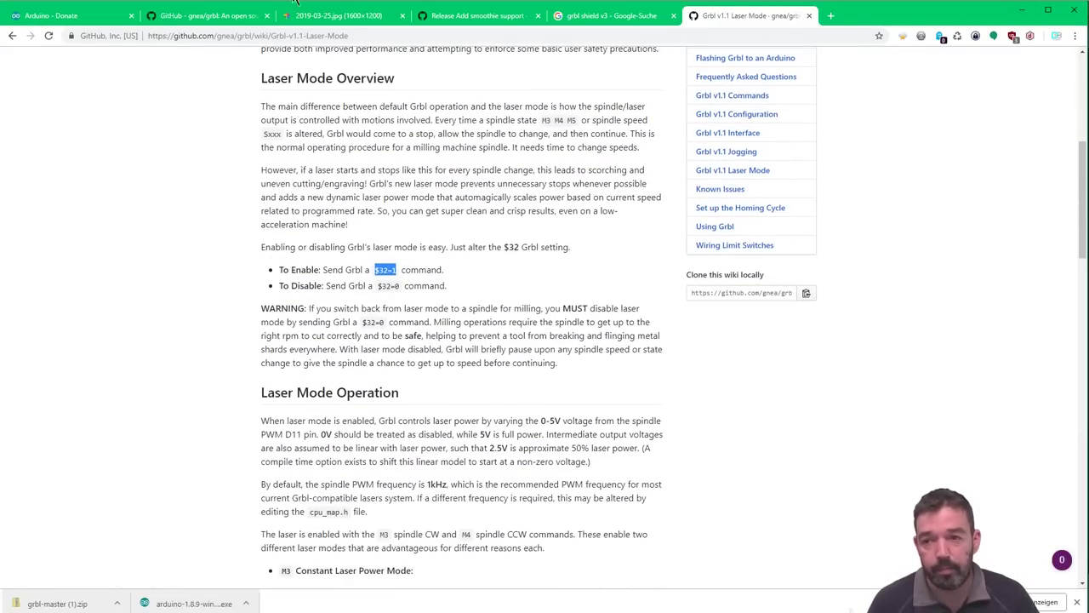
{"action": "key", "text": "alt+Tab"}
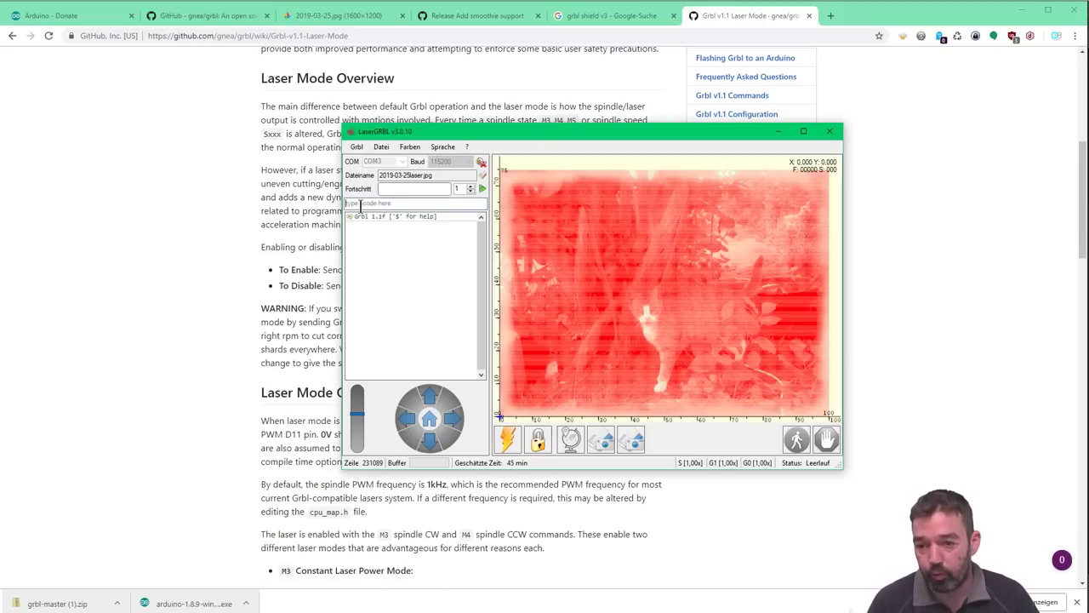
{"action": "left_click", "coordinate": [360, 205]}
{"action": "key", "text": "ctrl+v"}
{"action": "key", "text": "Return"}
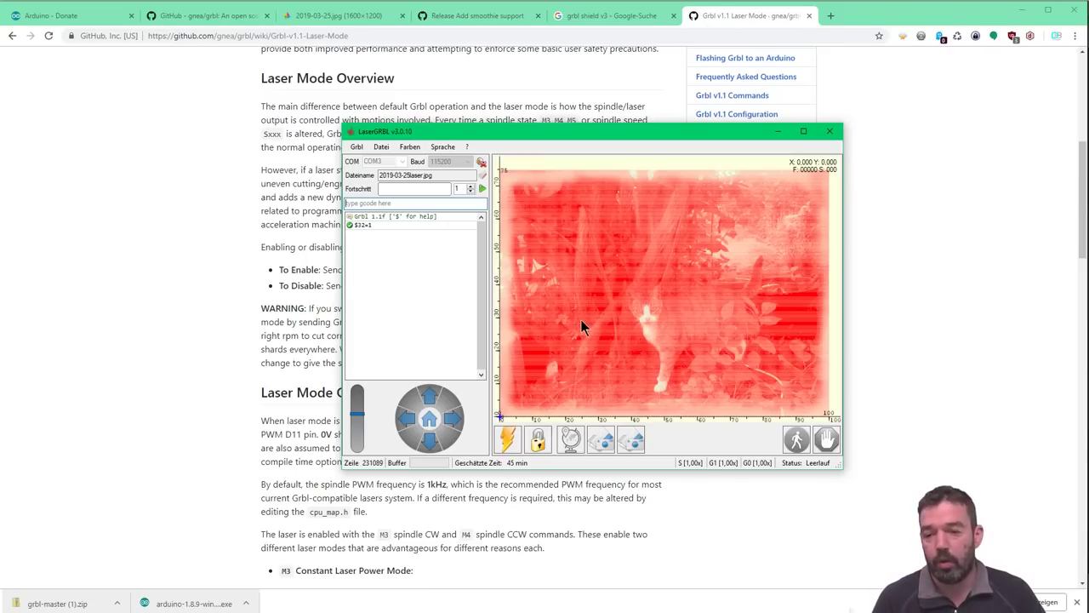
{"action": "left_click", "coordinate": [830, 131]}
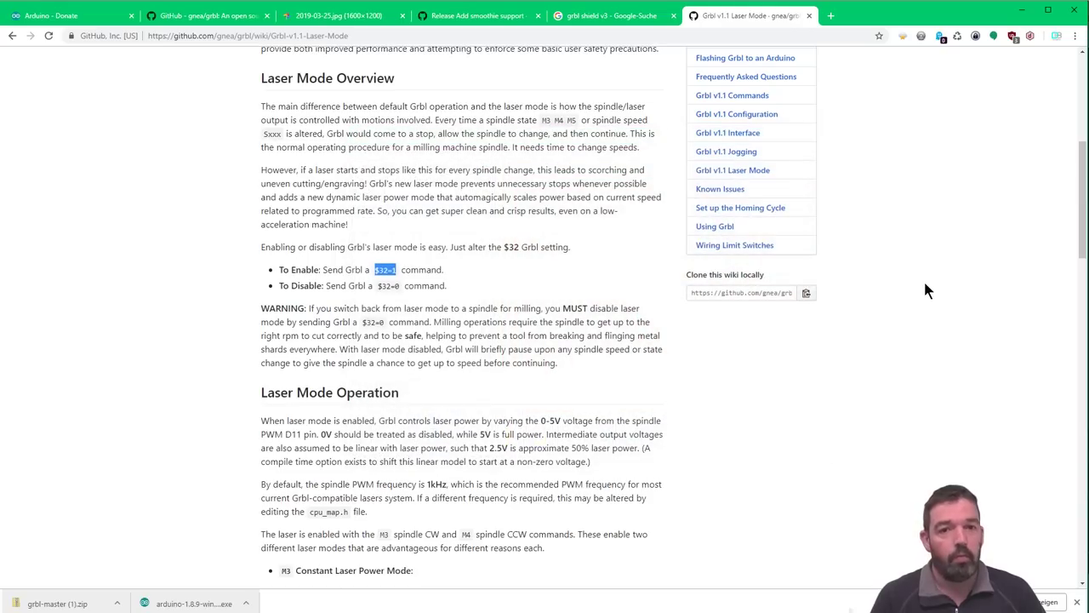